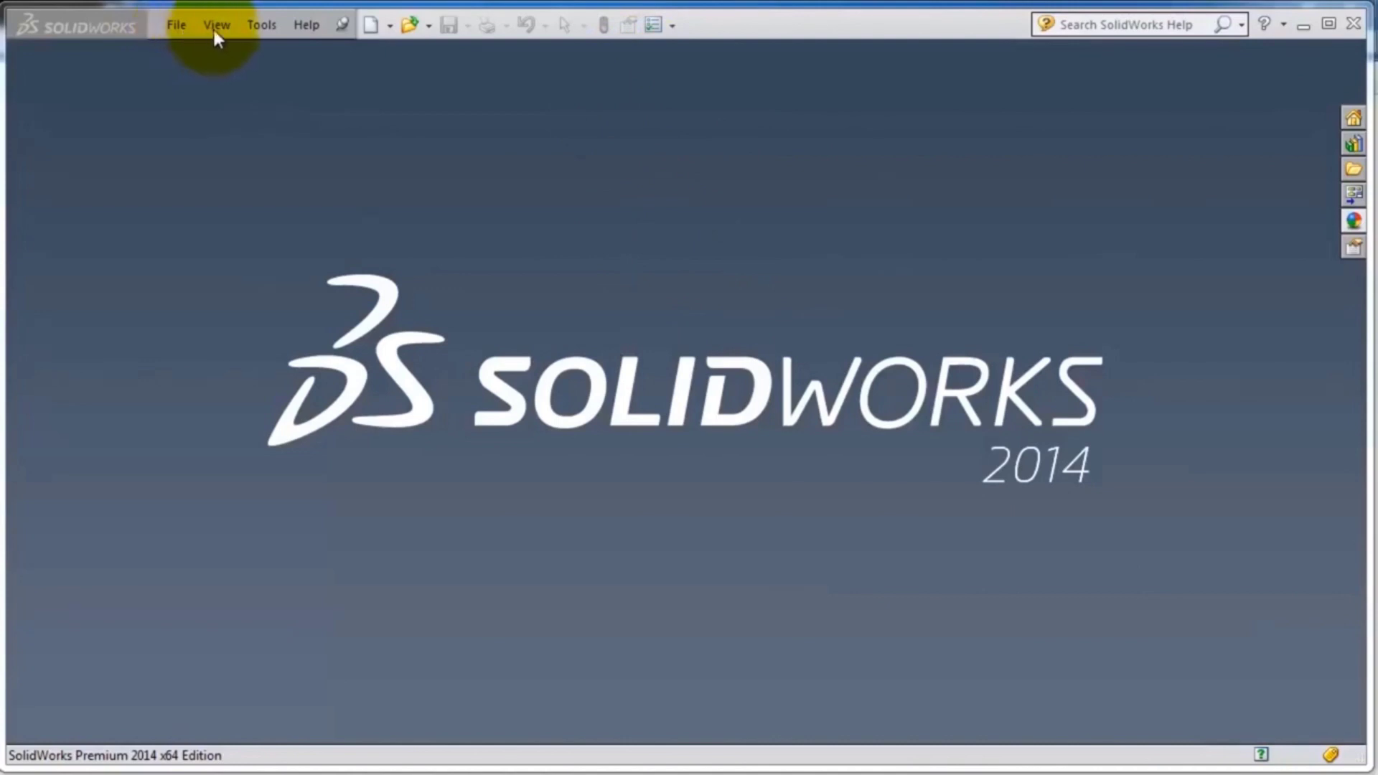
- Browse the File menu and close it without choosing a command
click(175, 26)
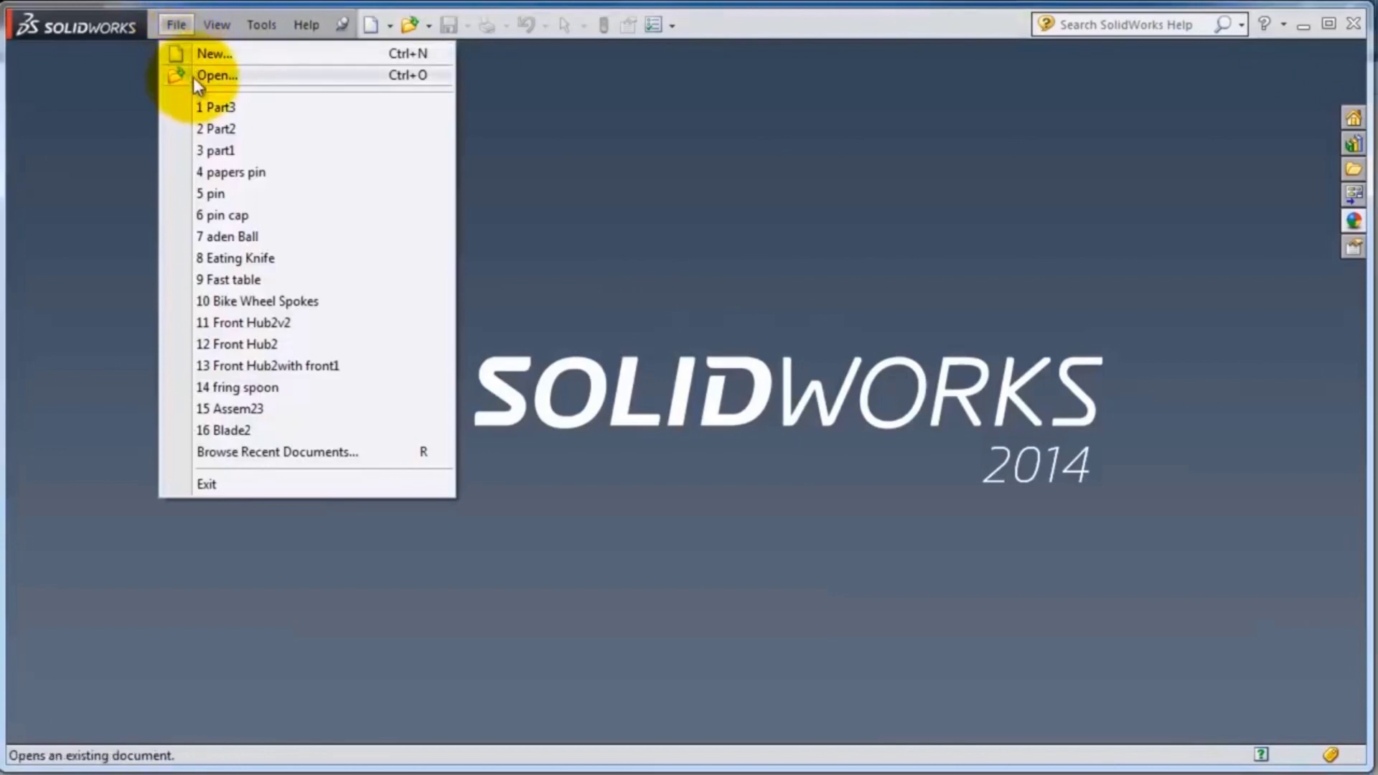
mouse_move(205, 32)
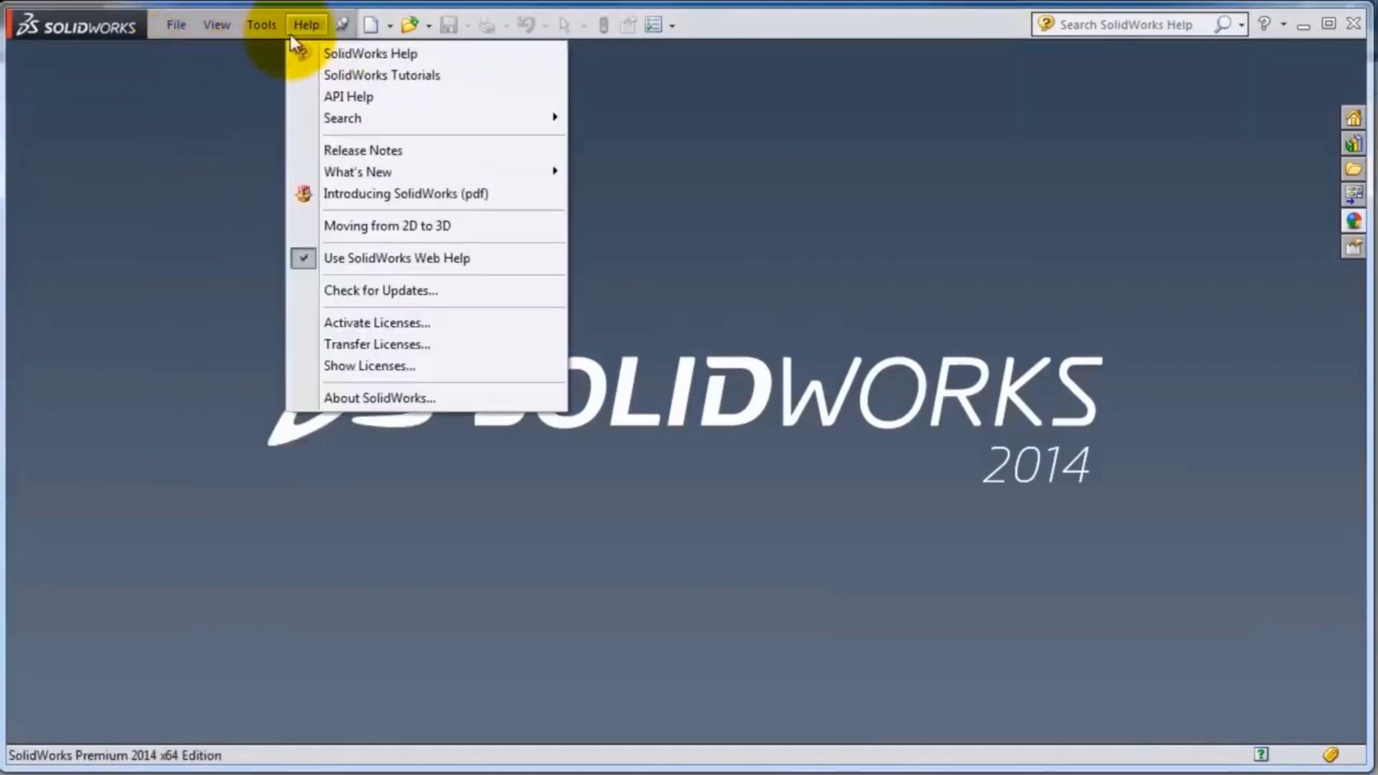
mouse_move(250, 33)
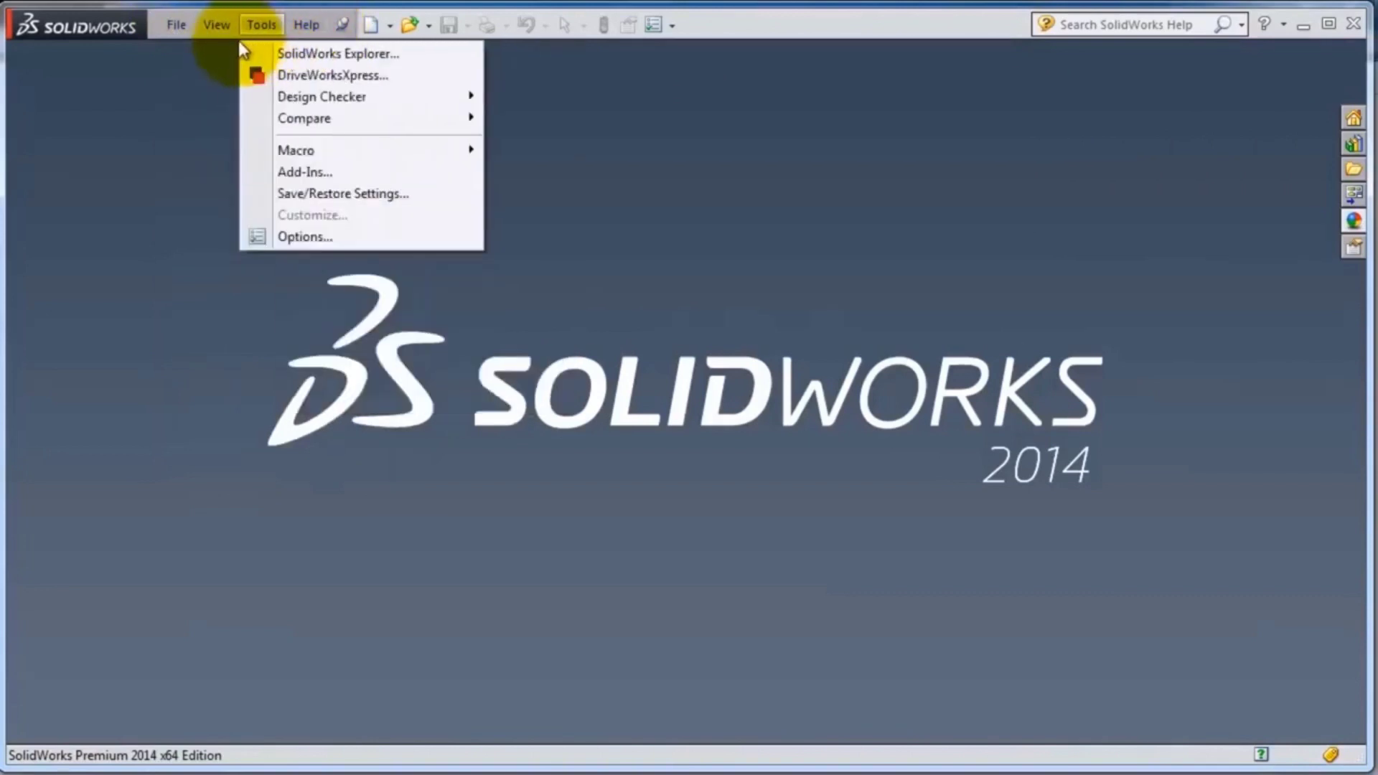
click(763, 100)
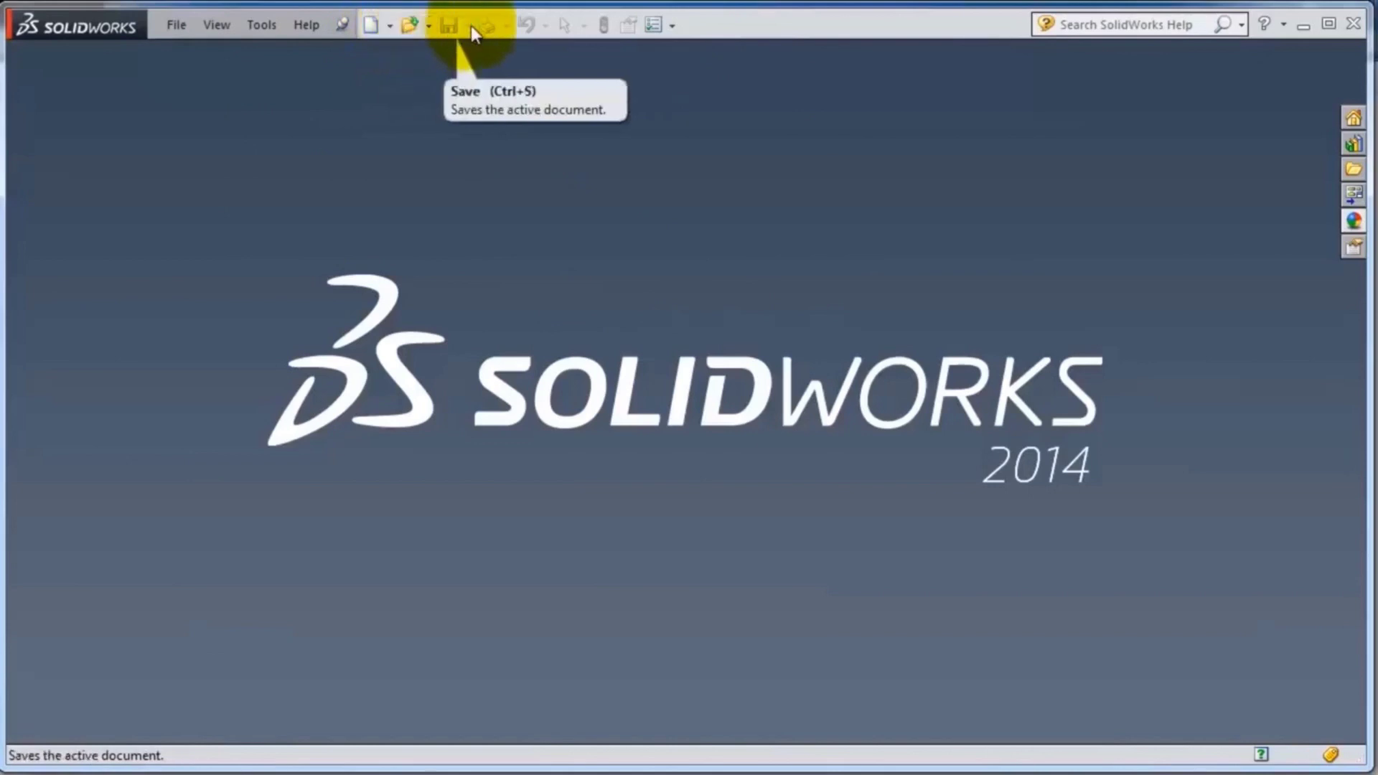
- Open the System Options dialog, reposition it, and close it unchanged
click(672, 32)
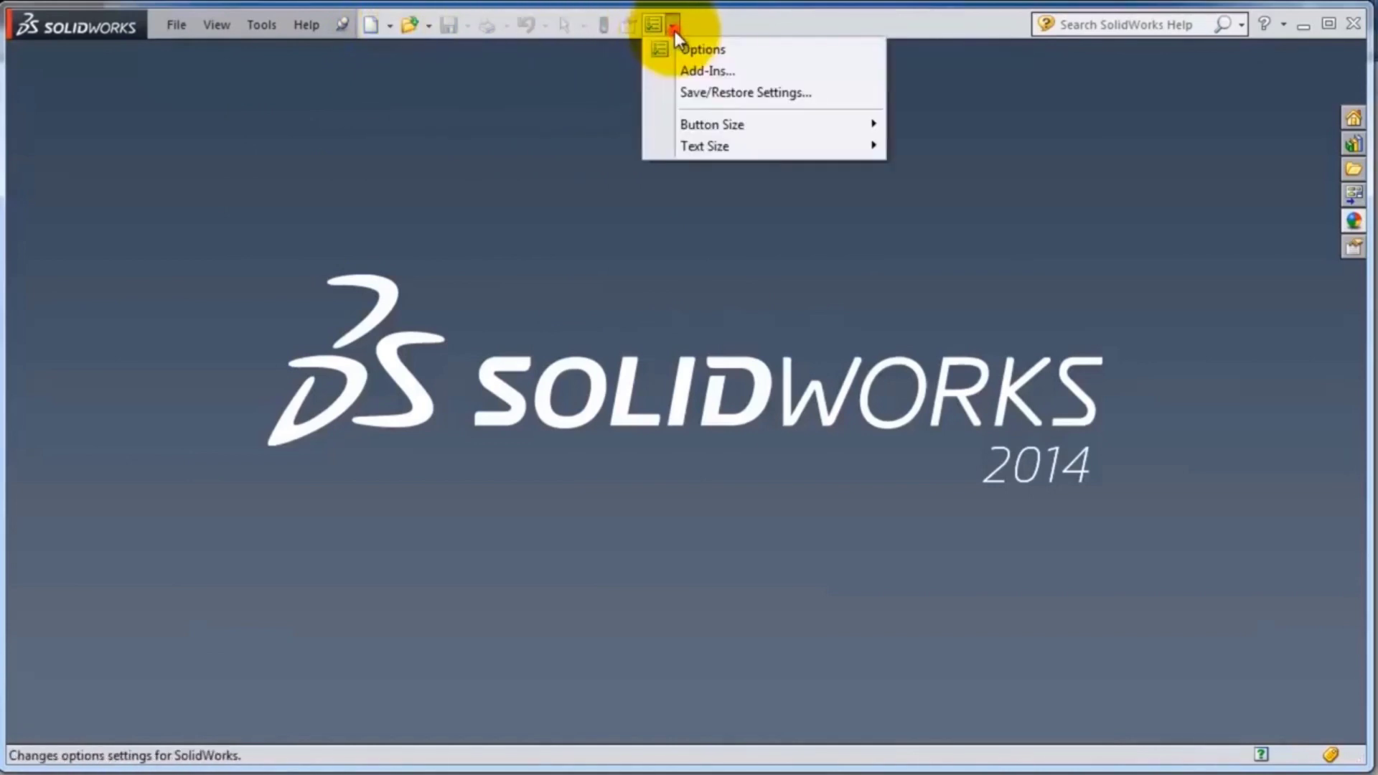
click(681, 50)
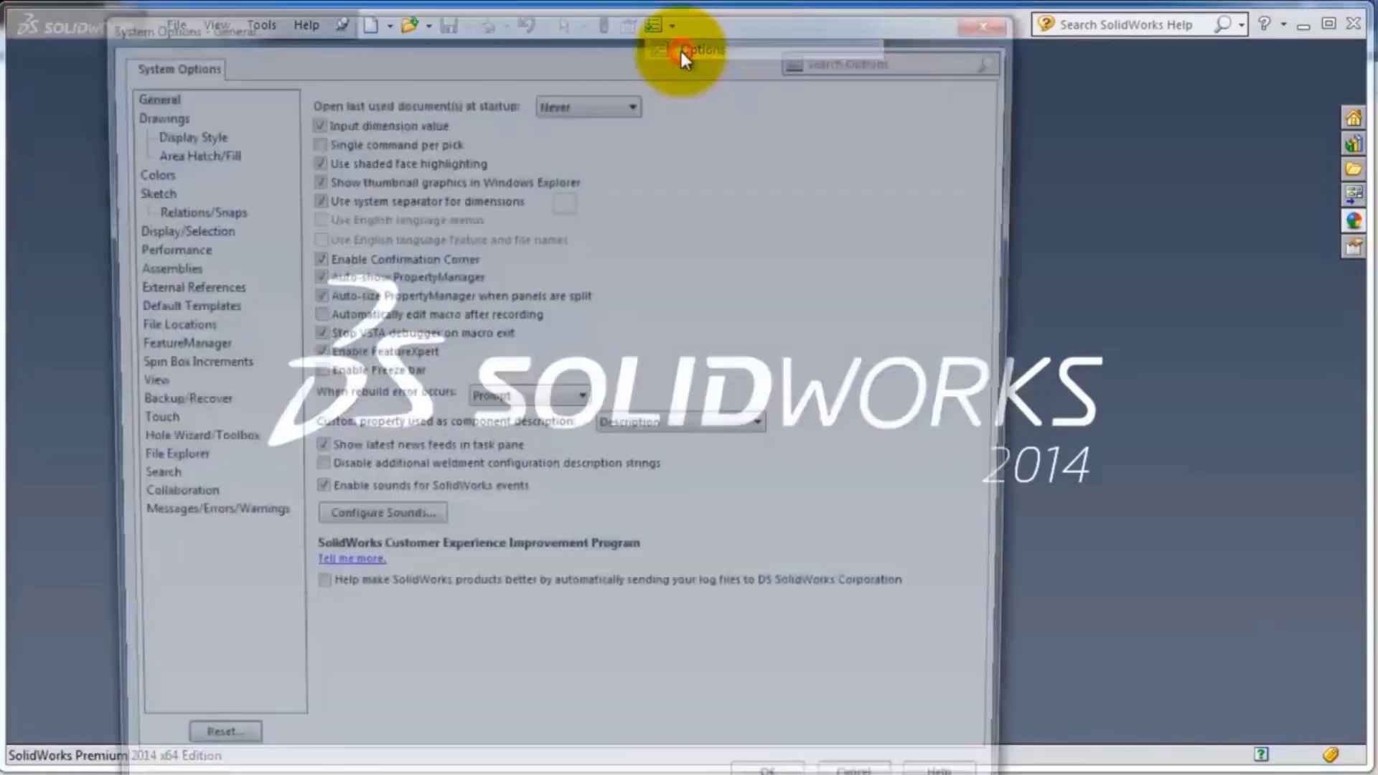
drag(499, 28, 519, 15)
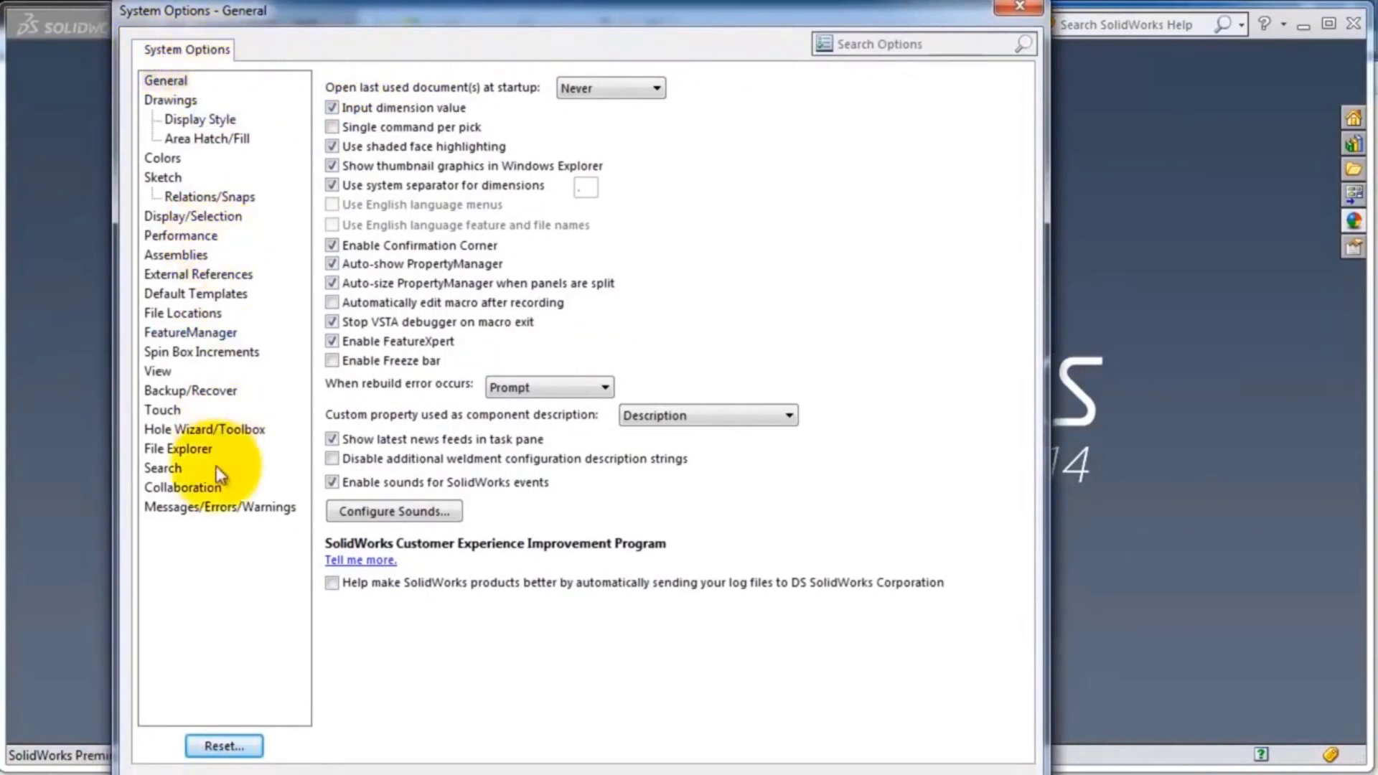
click(1018, 8)
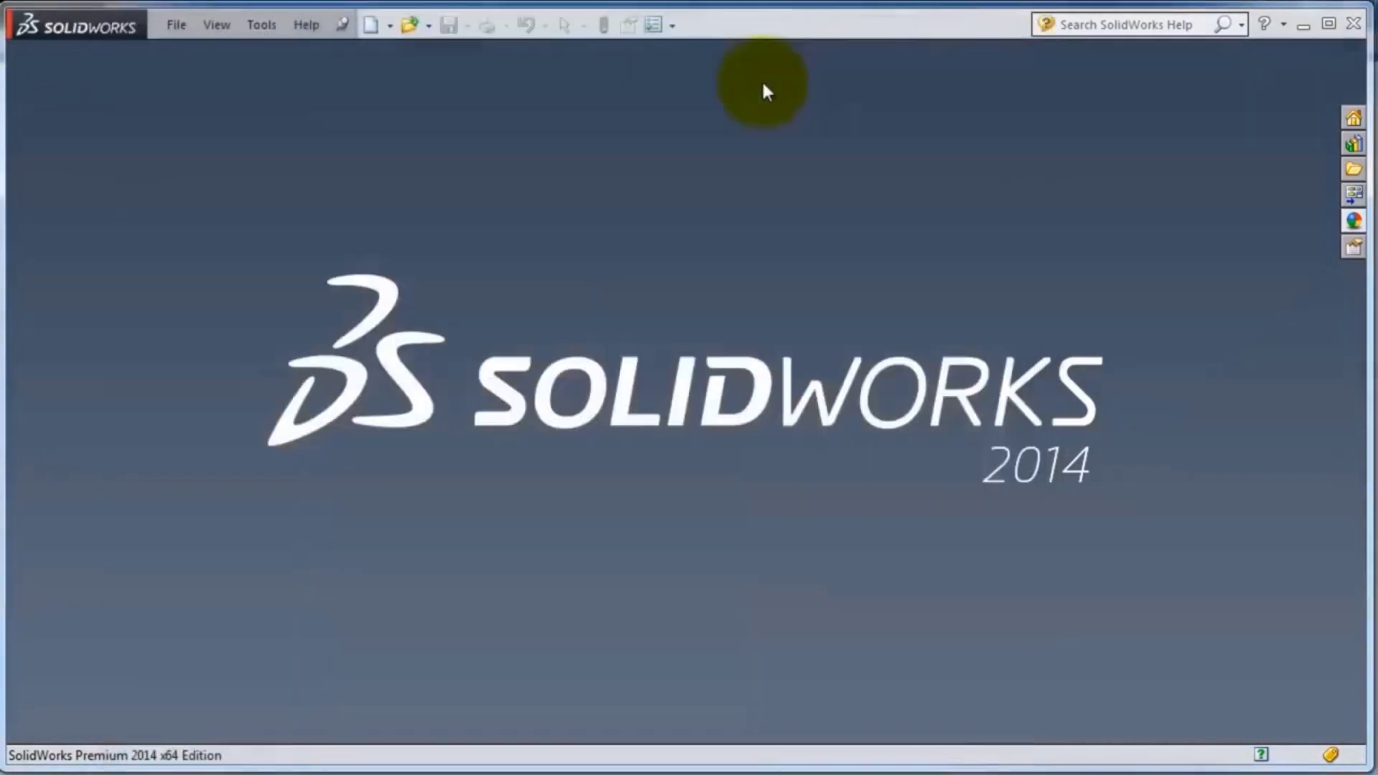
- Review the installed add-ins list and close it, keeping the current selections
click(672, 25)
click(679, 68)
drag(495, 177, 541, 131)
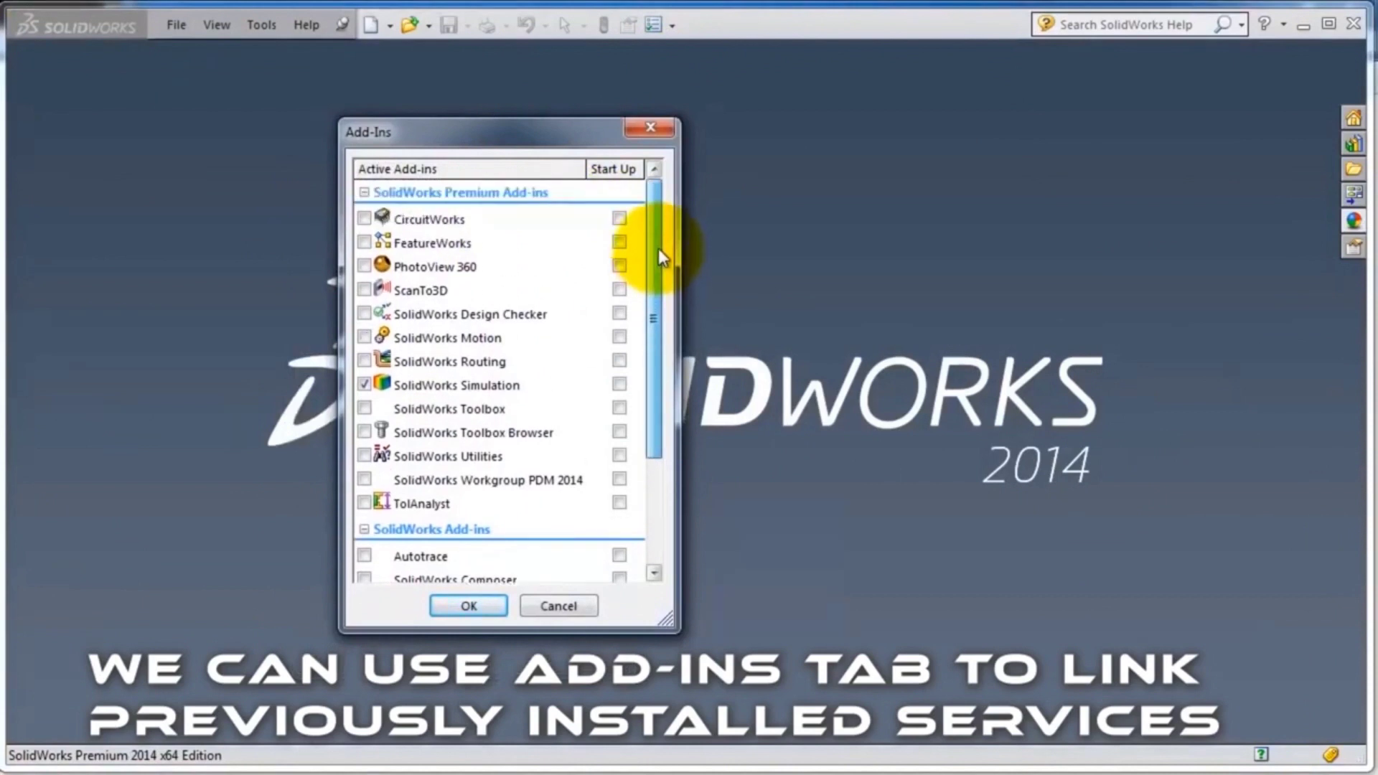
scroll(648, 382, down, 2)
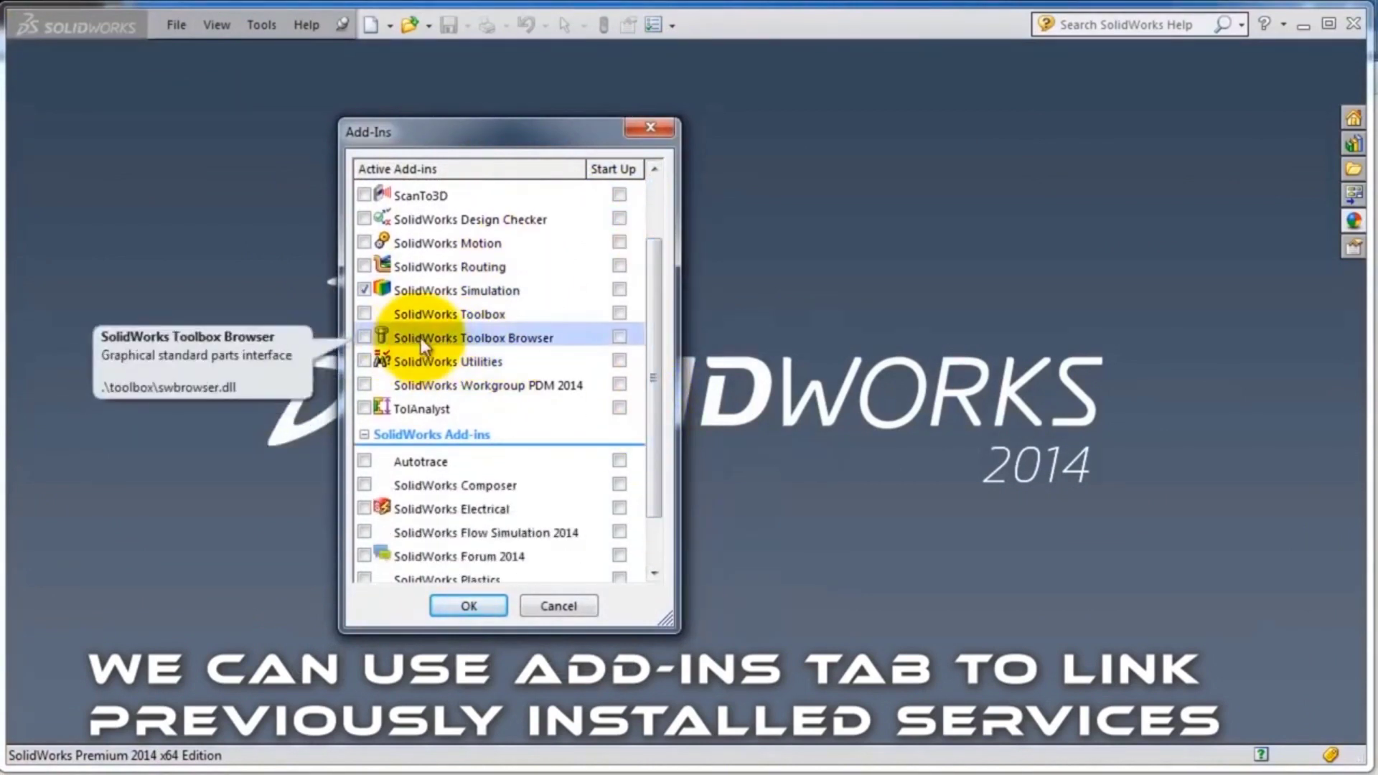
scroll(653, 364, down, 2)
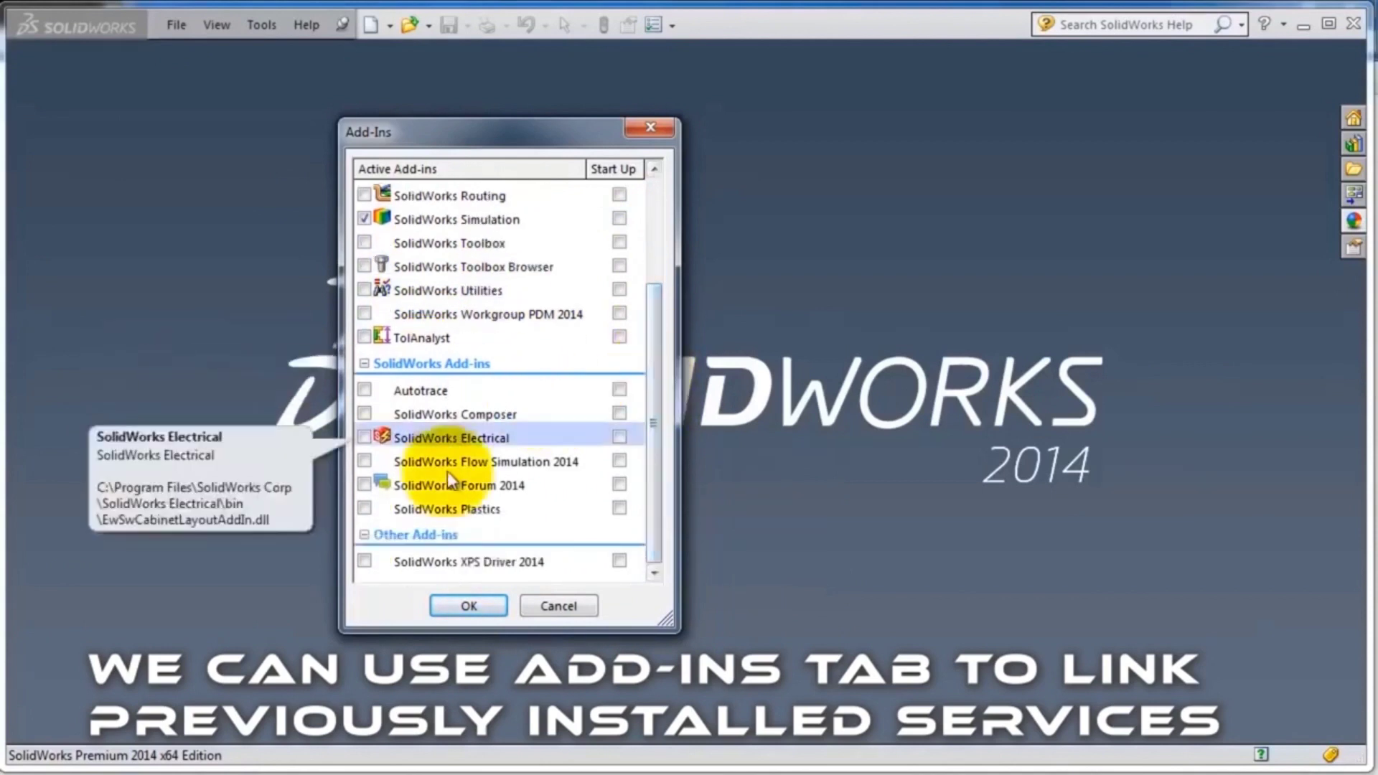
drag(648, 506, 643, 365)
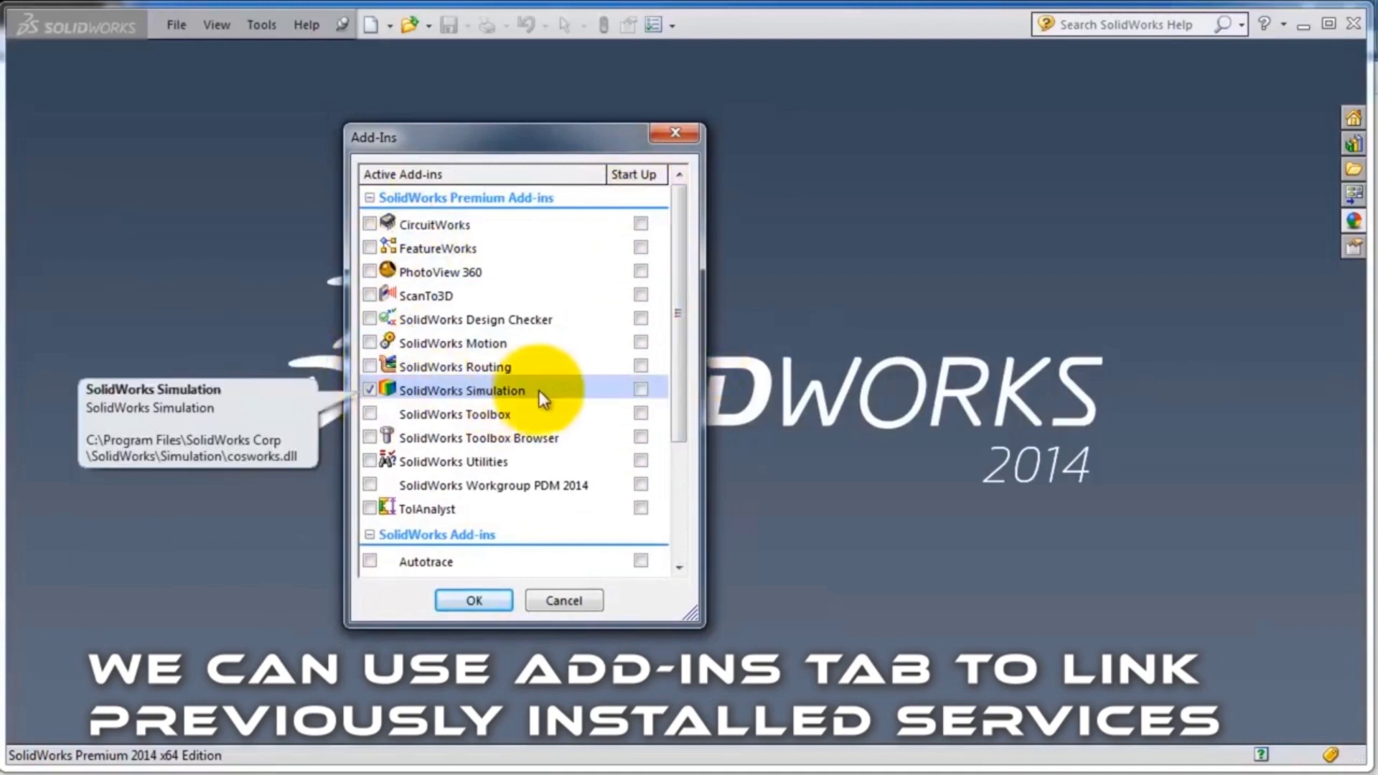
click(484, 601)
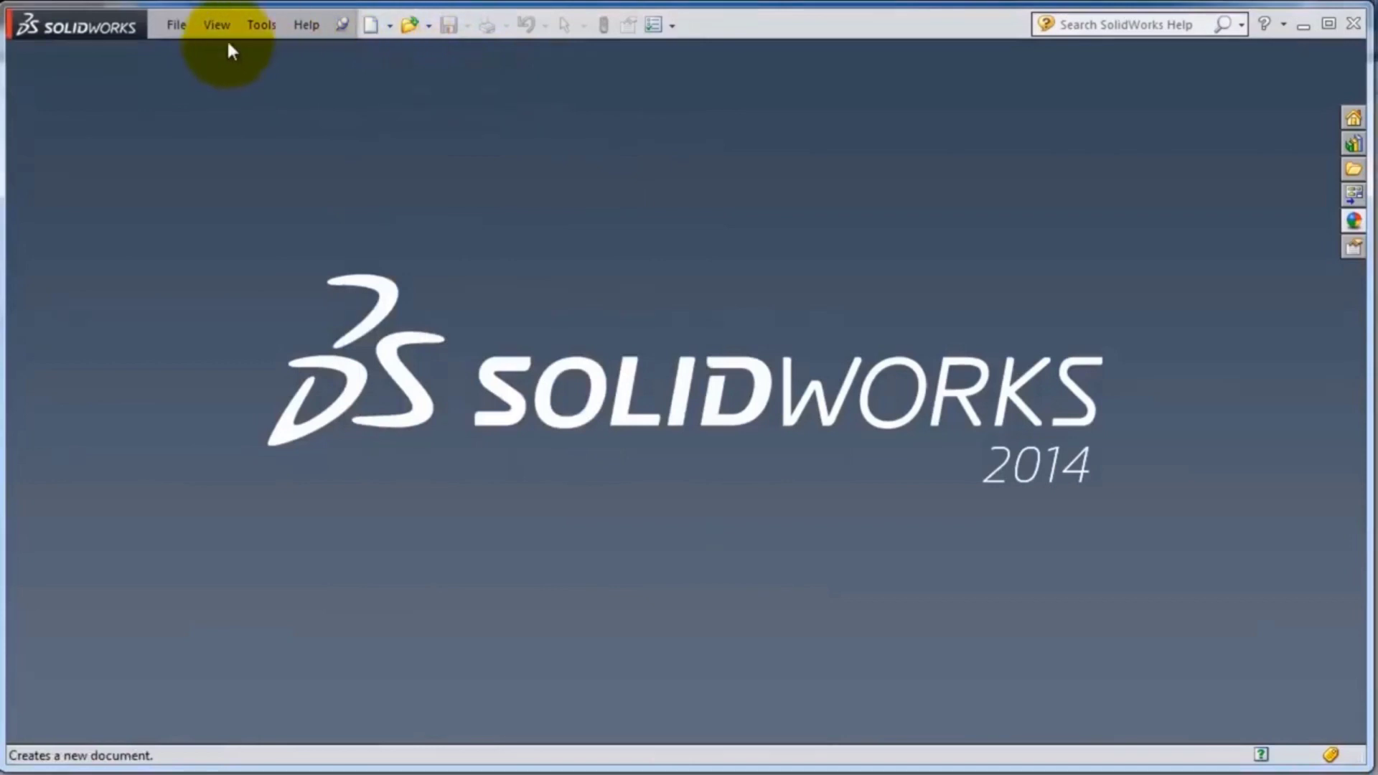
- Create a new Part document, Part7, through File > New
click(175, 28)
click(208, 54)
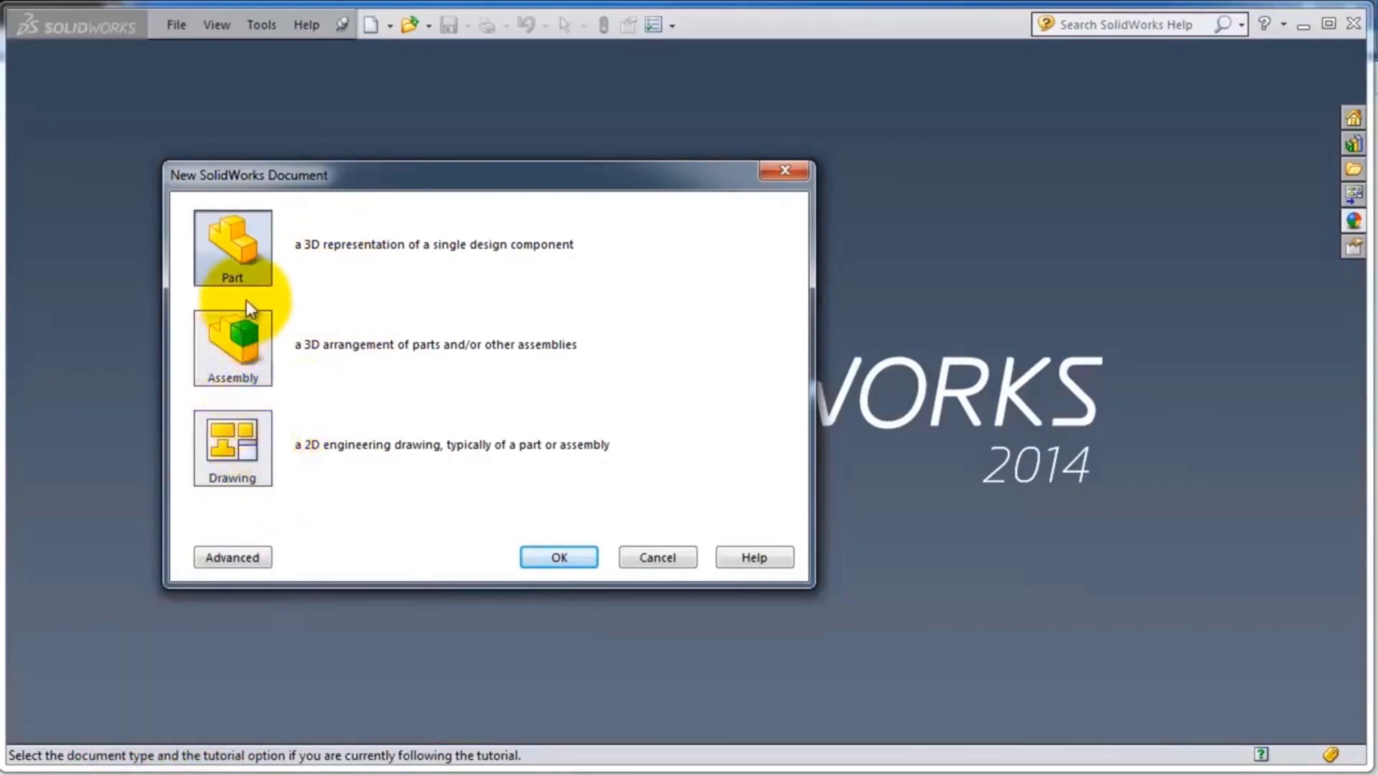
click(539, 557)
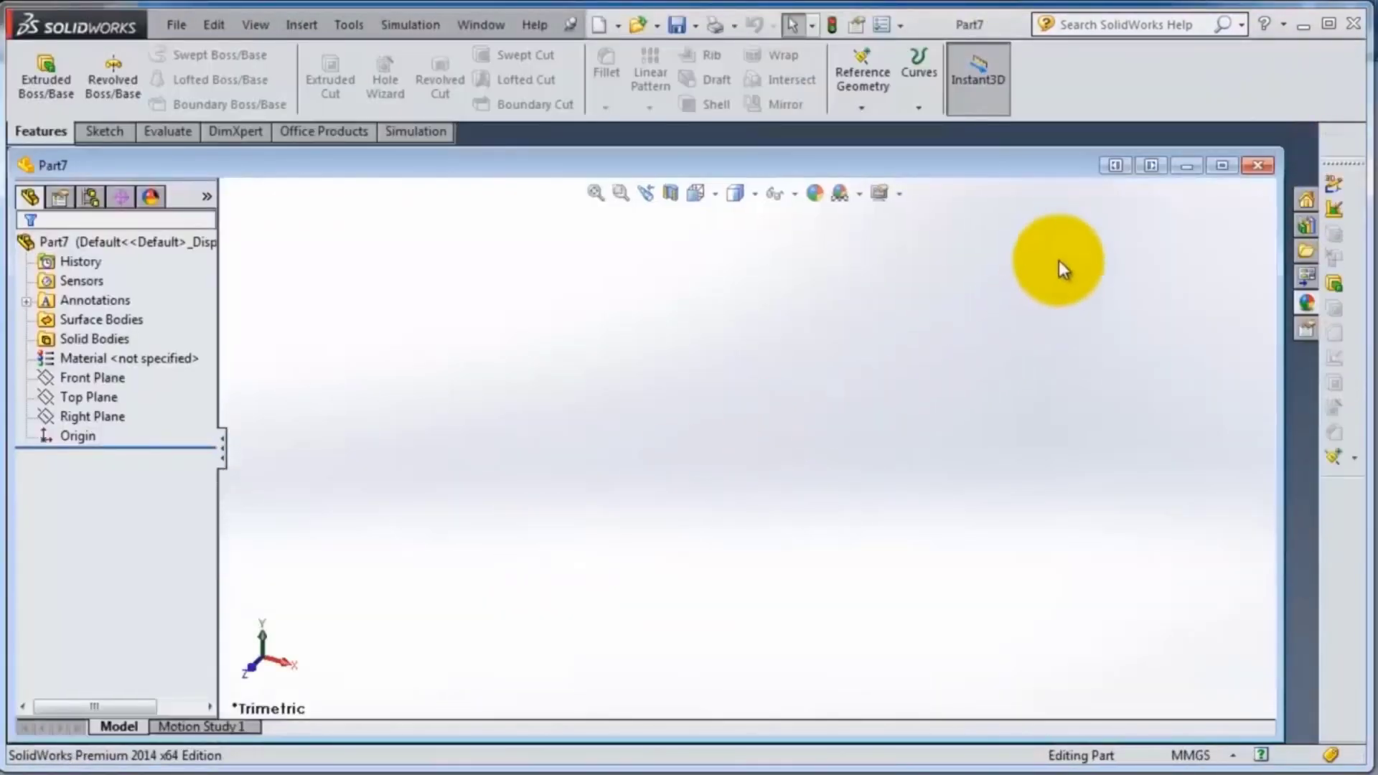
- Maximize Part7, select History and Sensors in the tree, and check the MMGS units list
click(1223, 165)
click(44, 228)
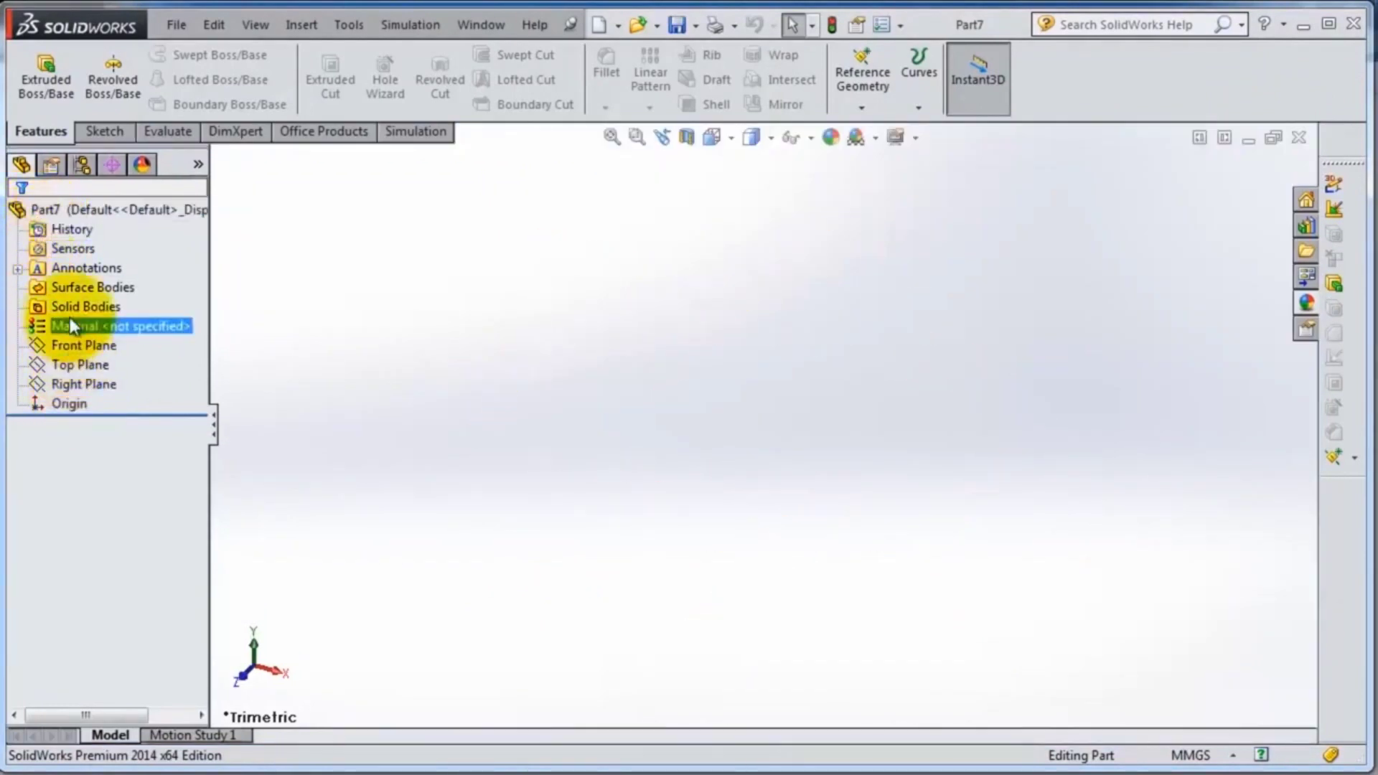
click(74, 248)
click(83, 462)
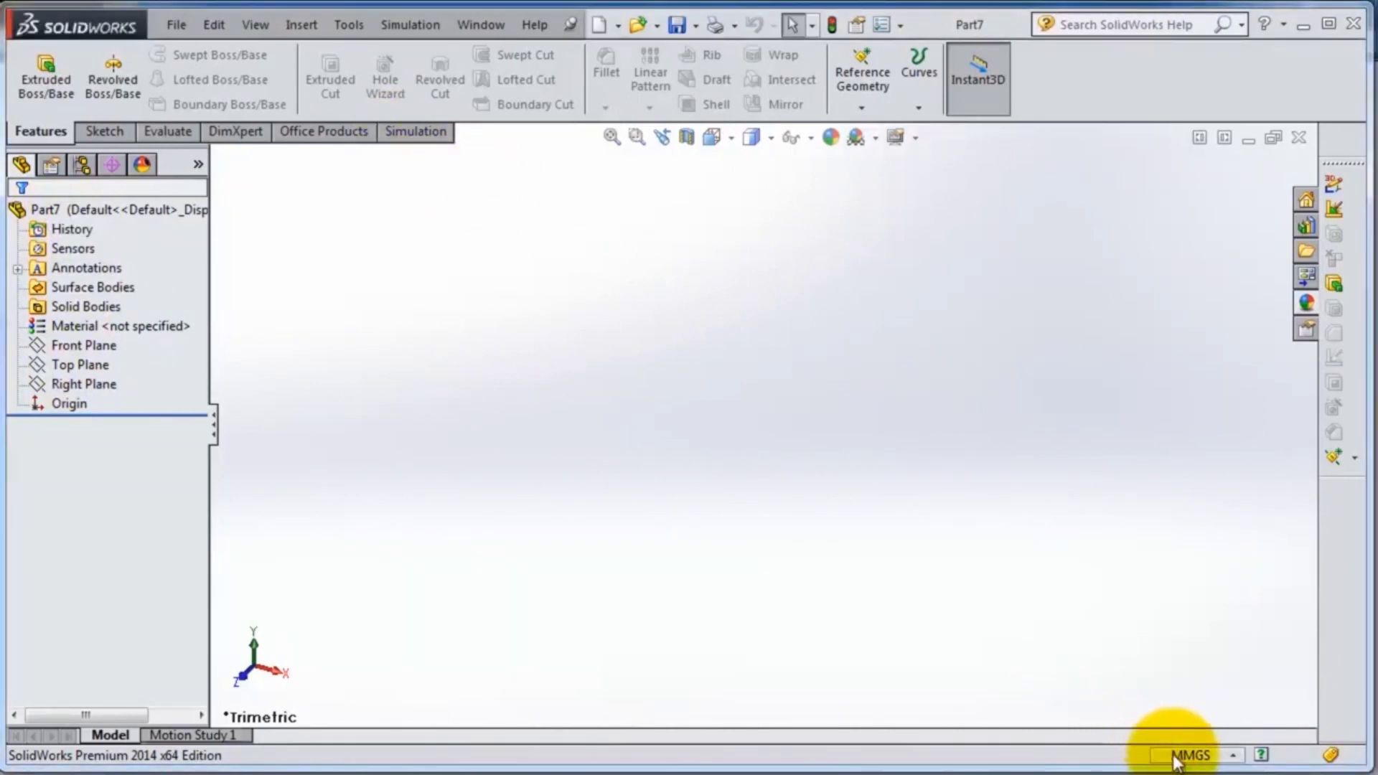
click(1220, 761)
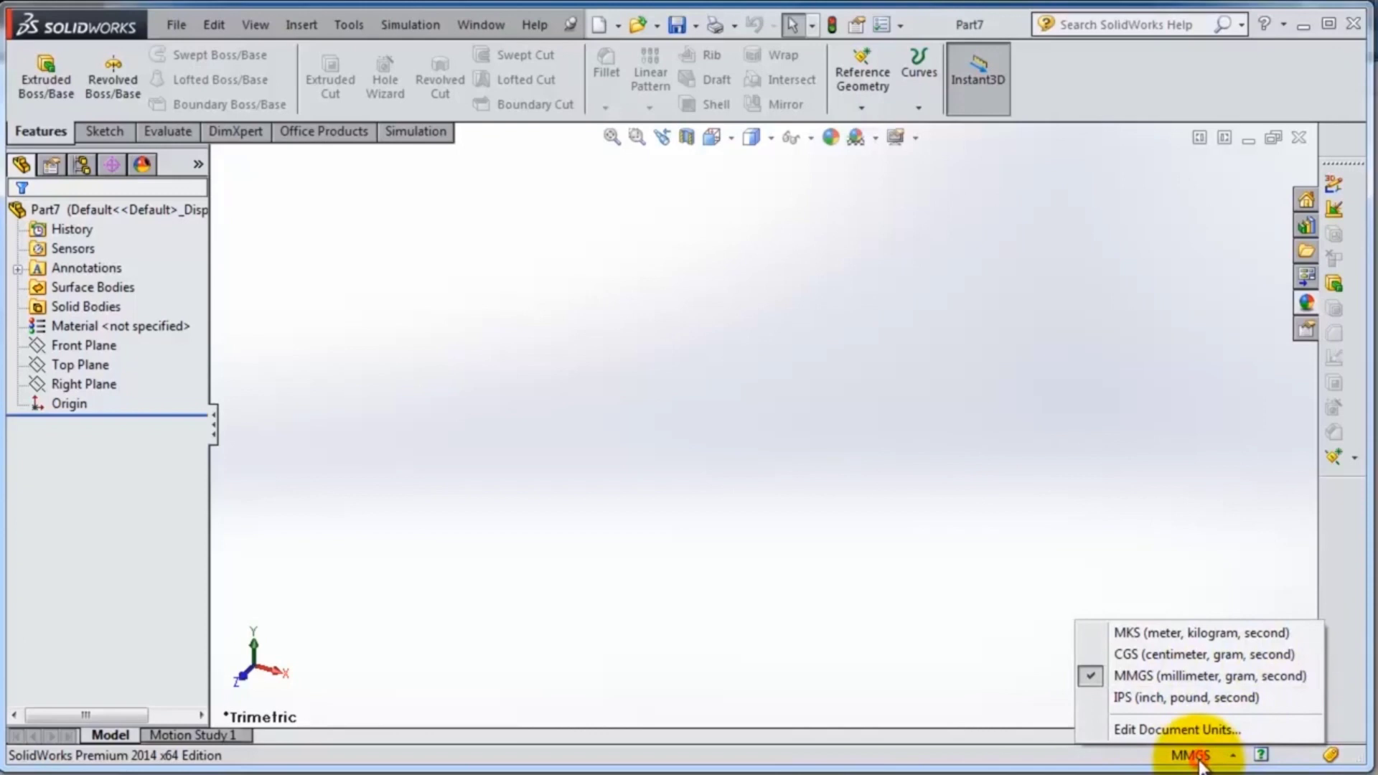
click(1010, 733)
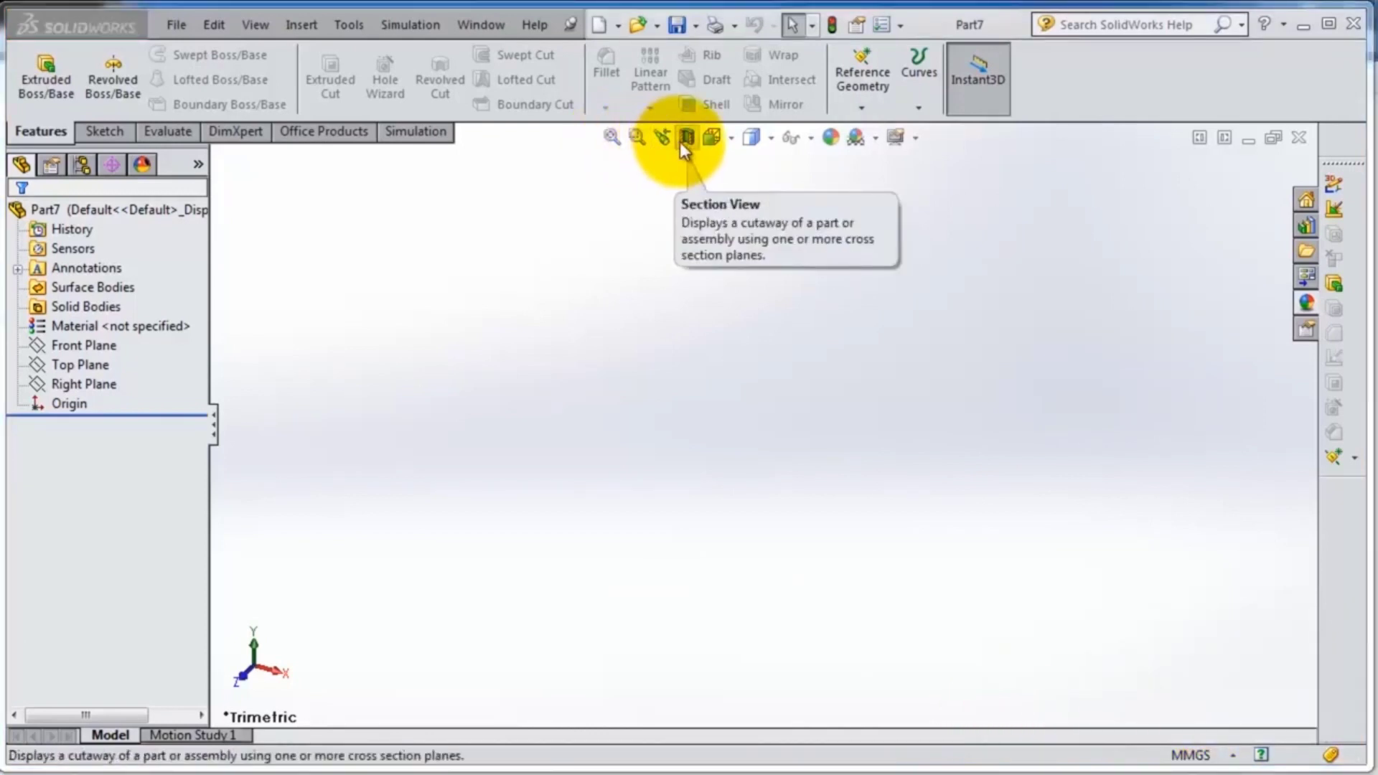
click(730, 141)
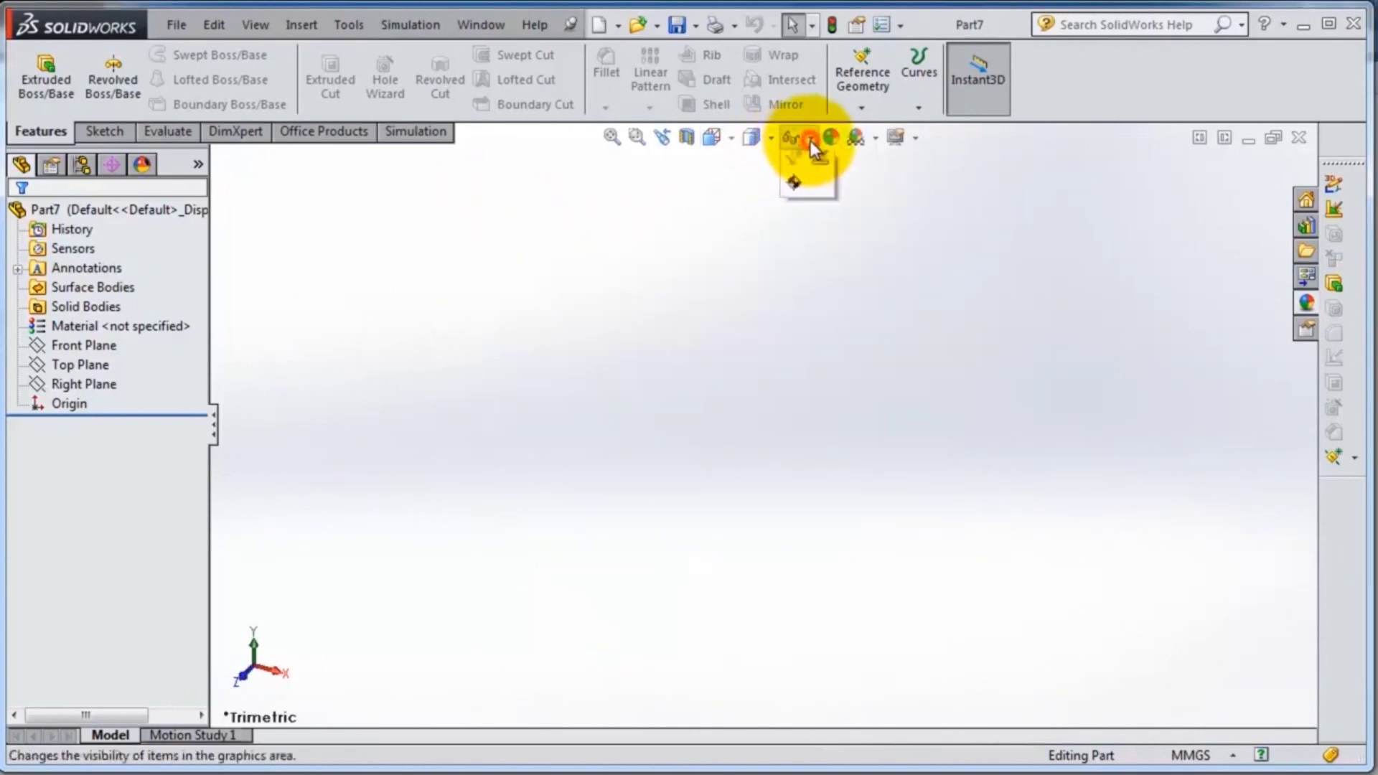
click(810, 140)
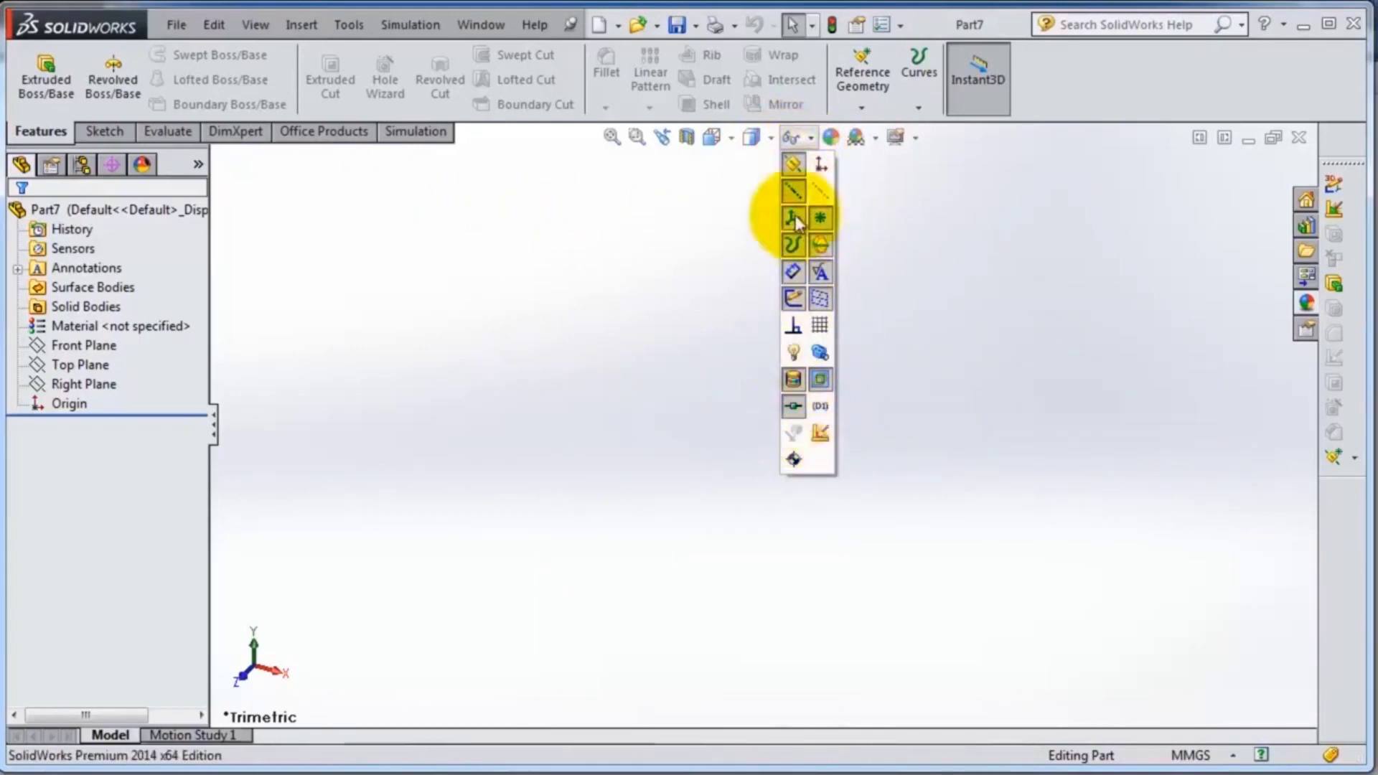
click(725, 209)
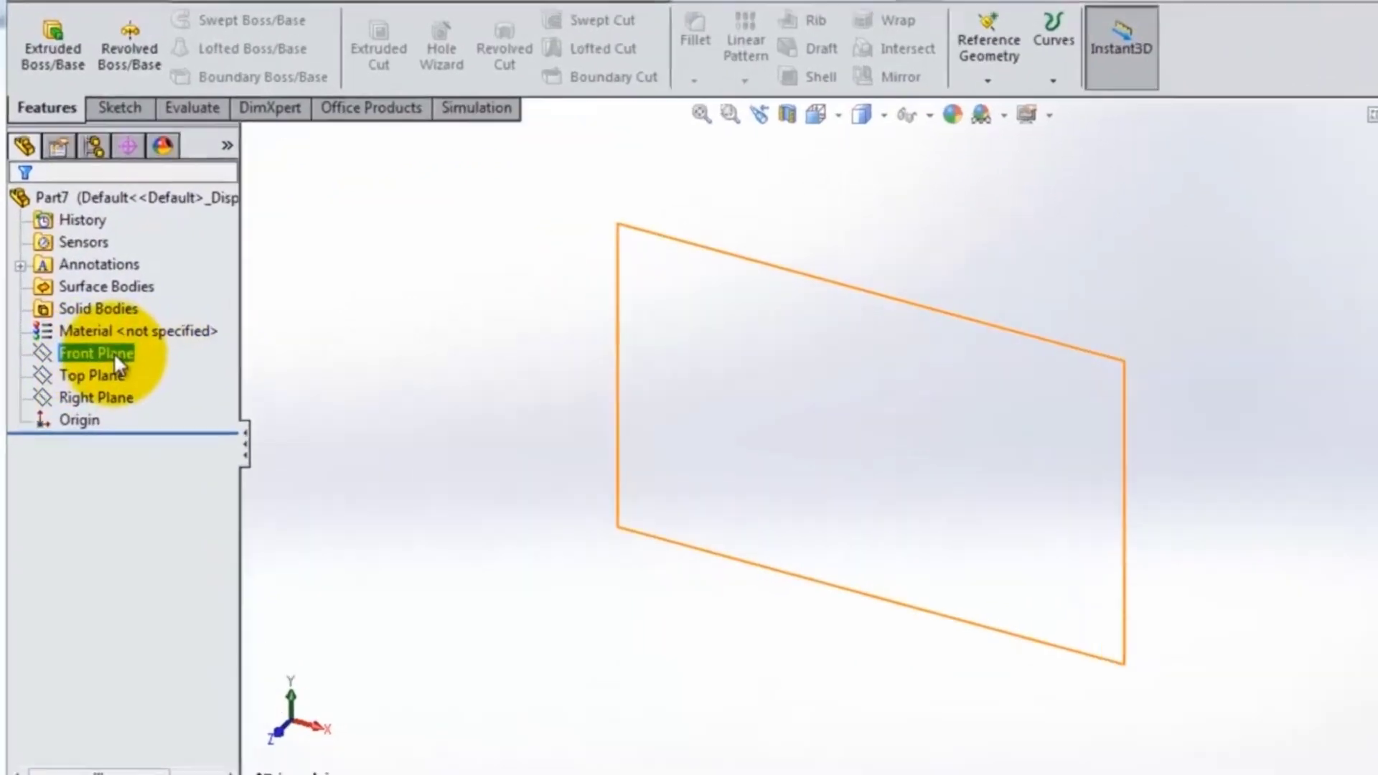
- Start Sketch1 on the Front Plane of Part7
click(114, 355)
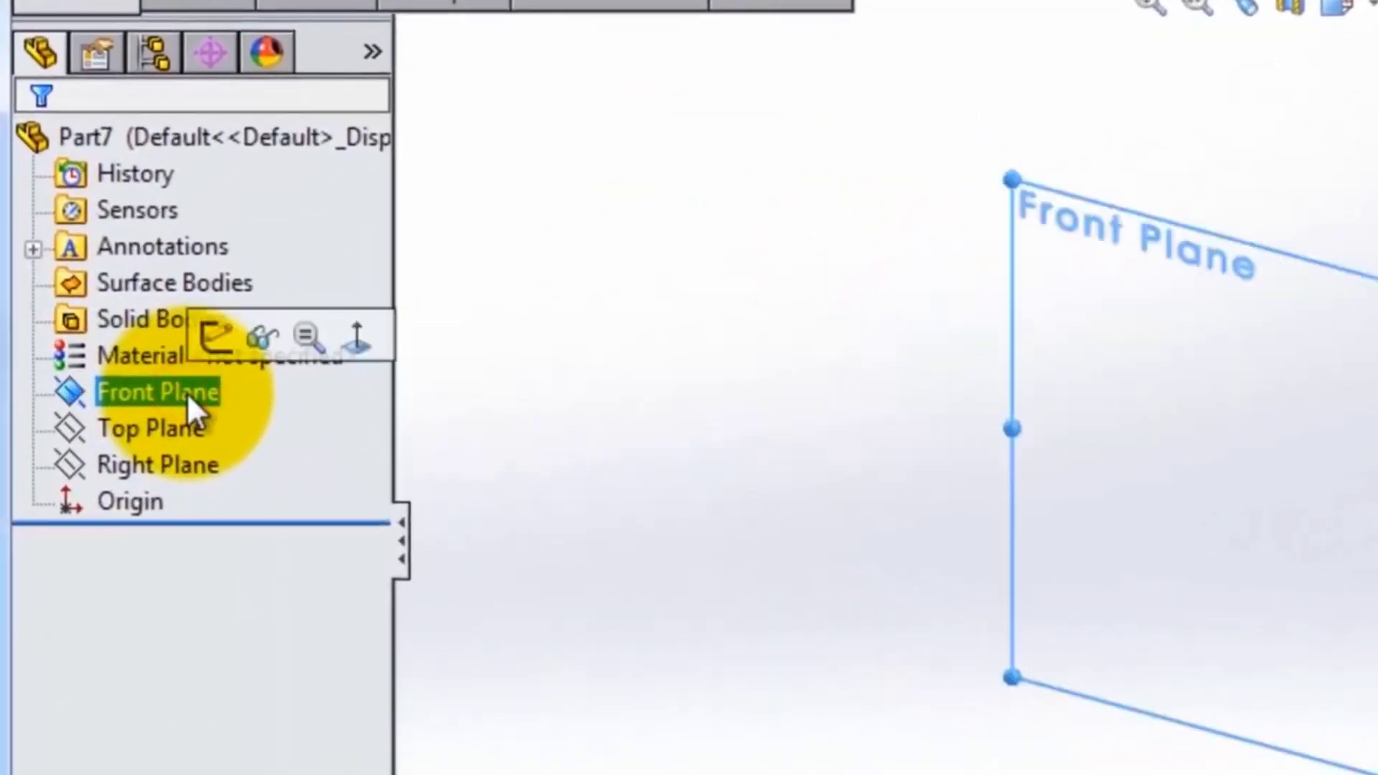
click(217, 350)
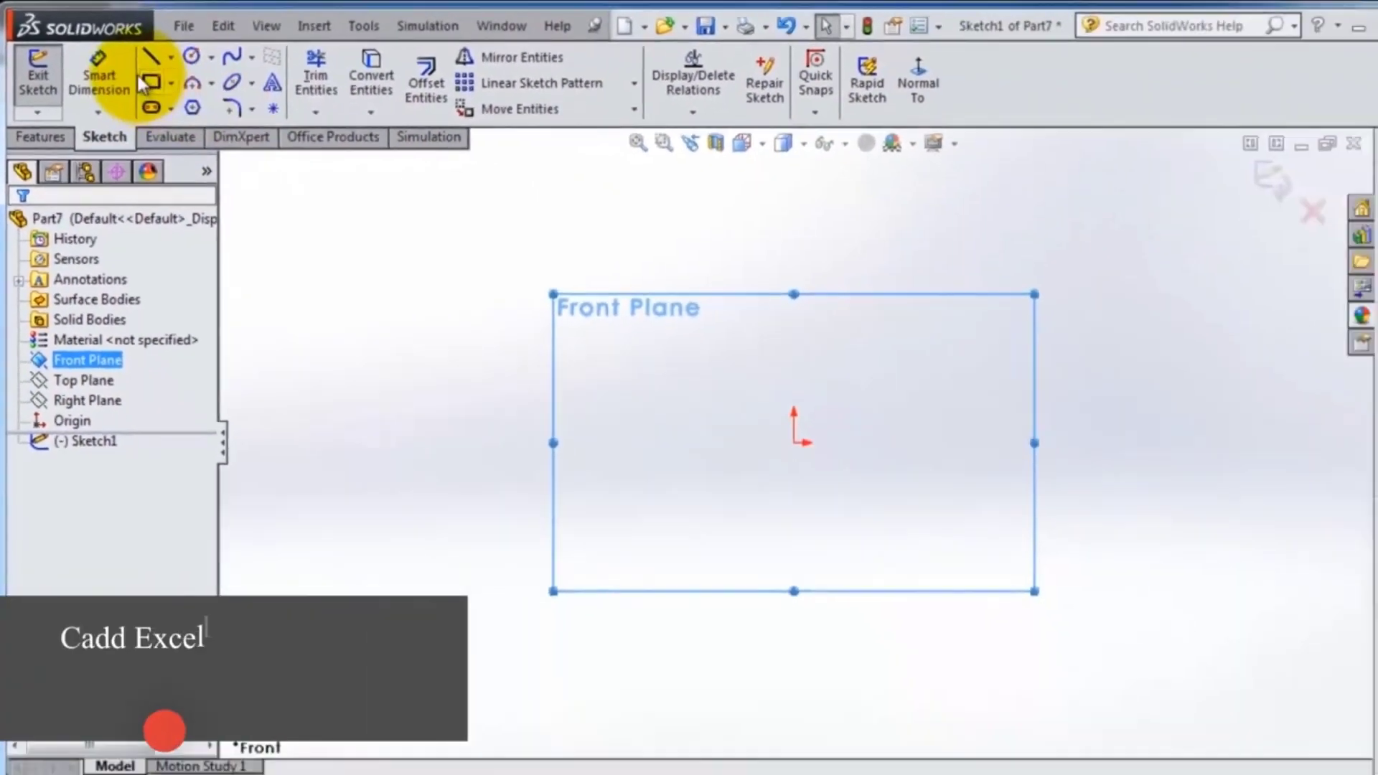
- Draw one diagonal line from the origin up and to the right, then end the Line tool
click(150, 57)
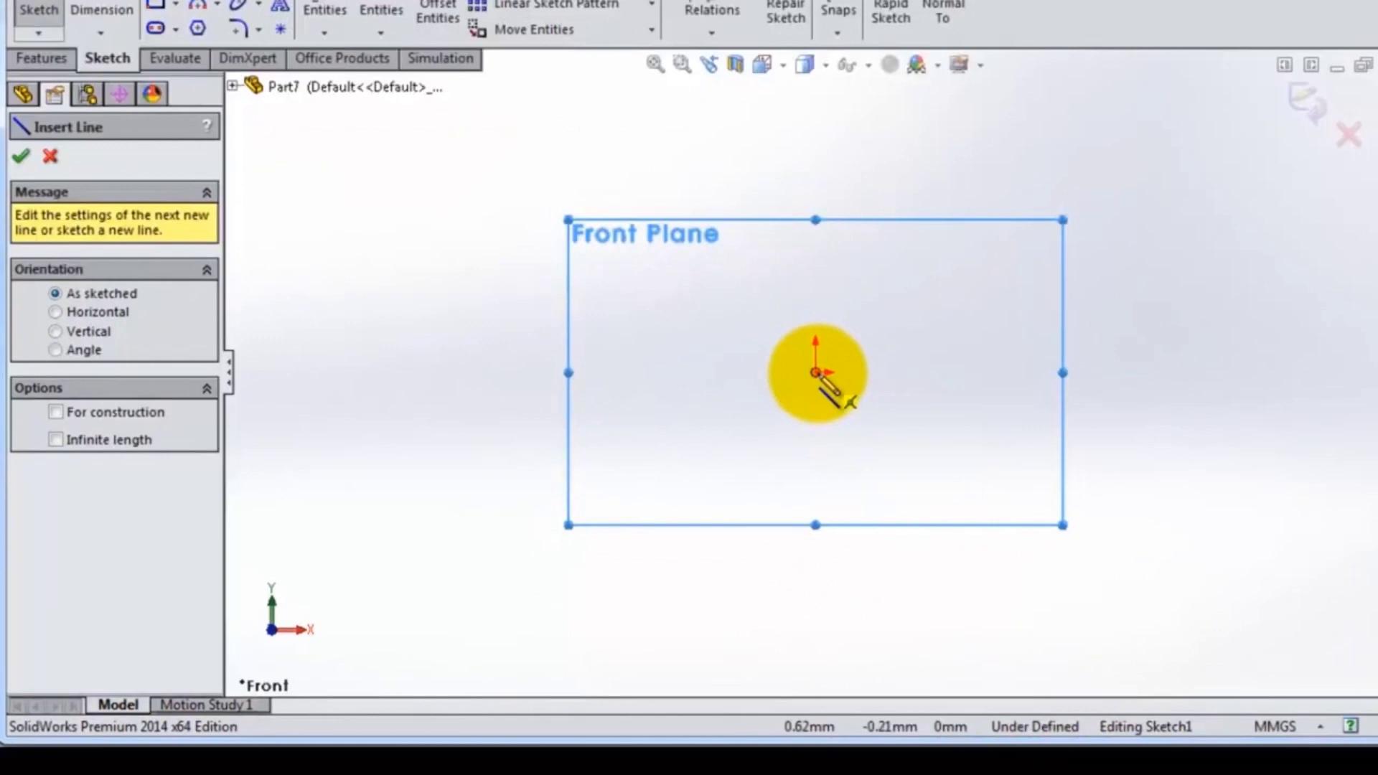
click(817, 373)
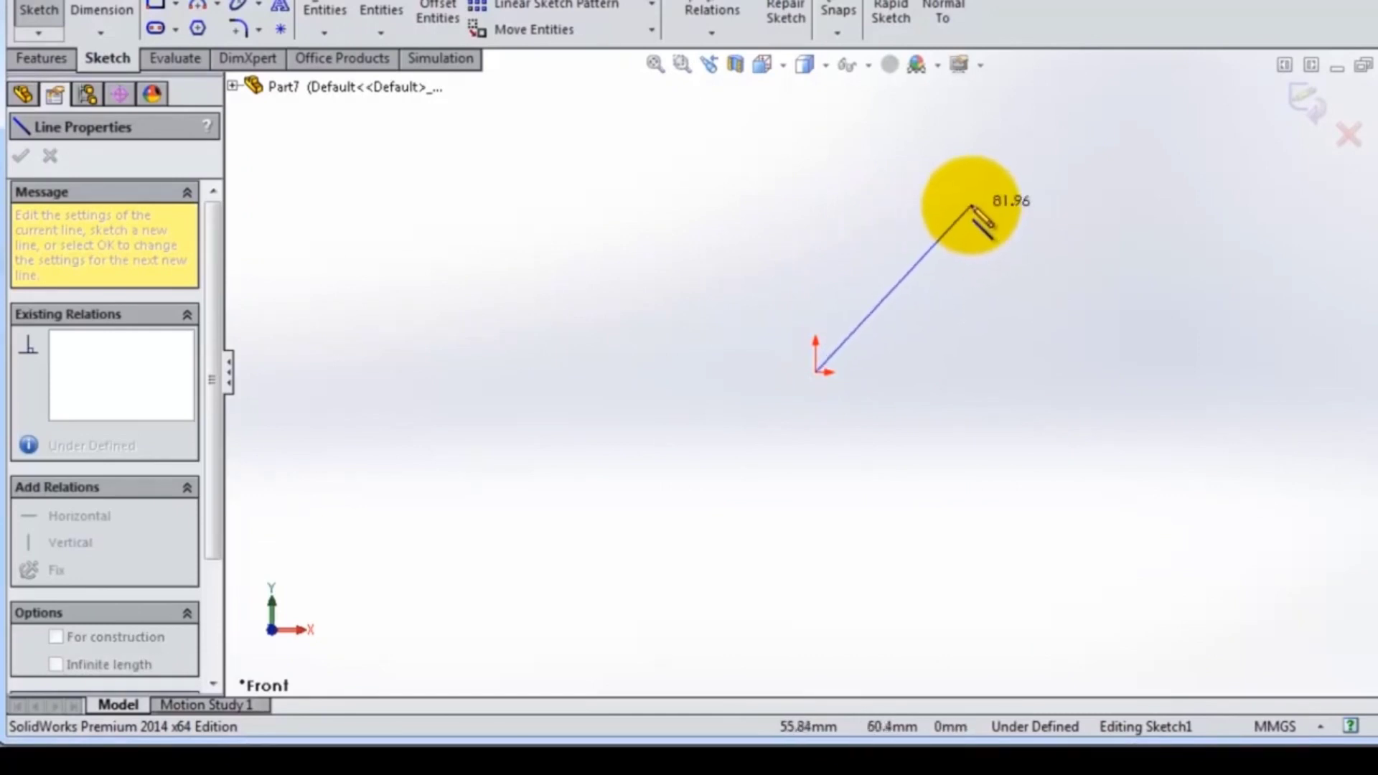
click(1012, 147)
right_click(1014, 145)
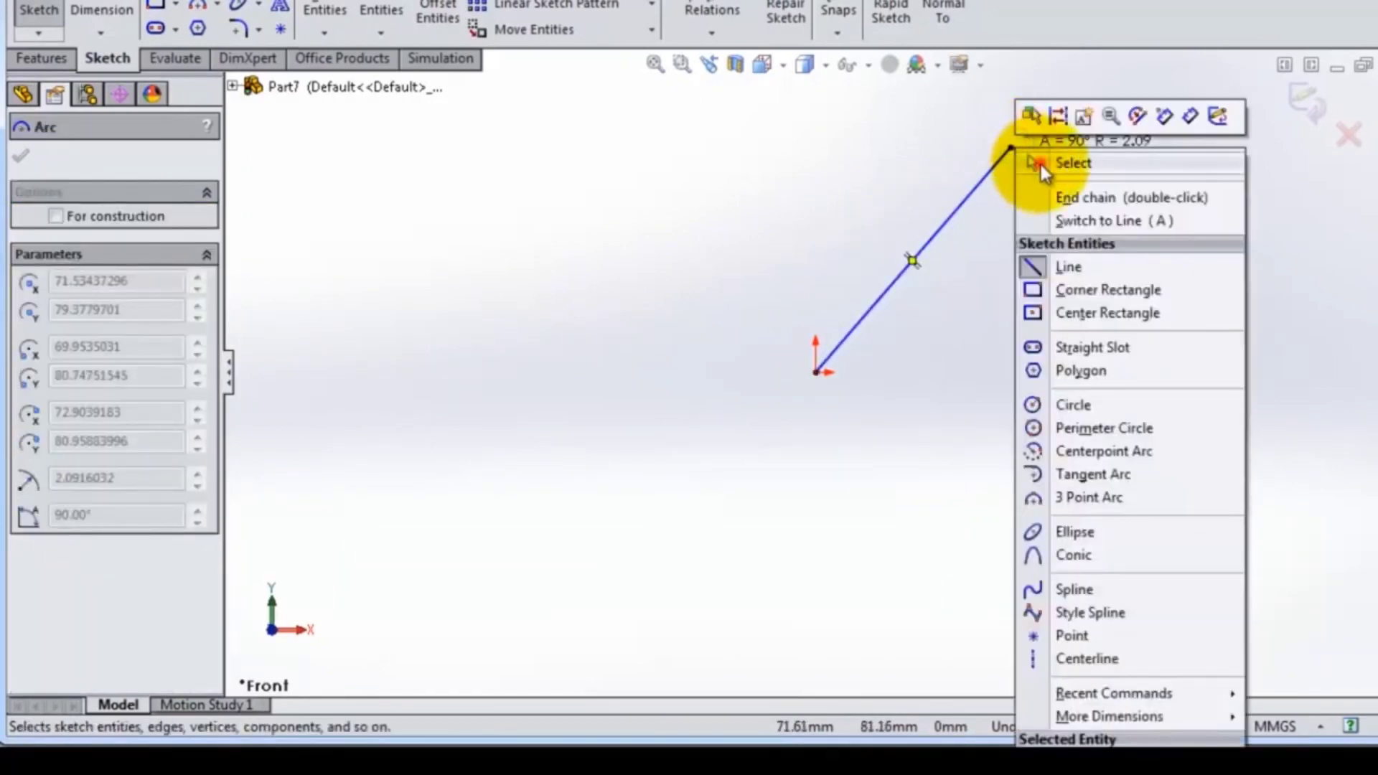
click(1041, 164)
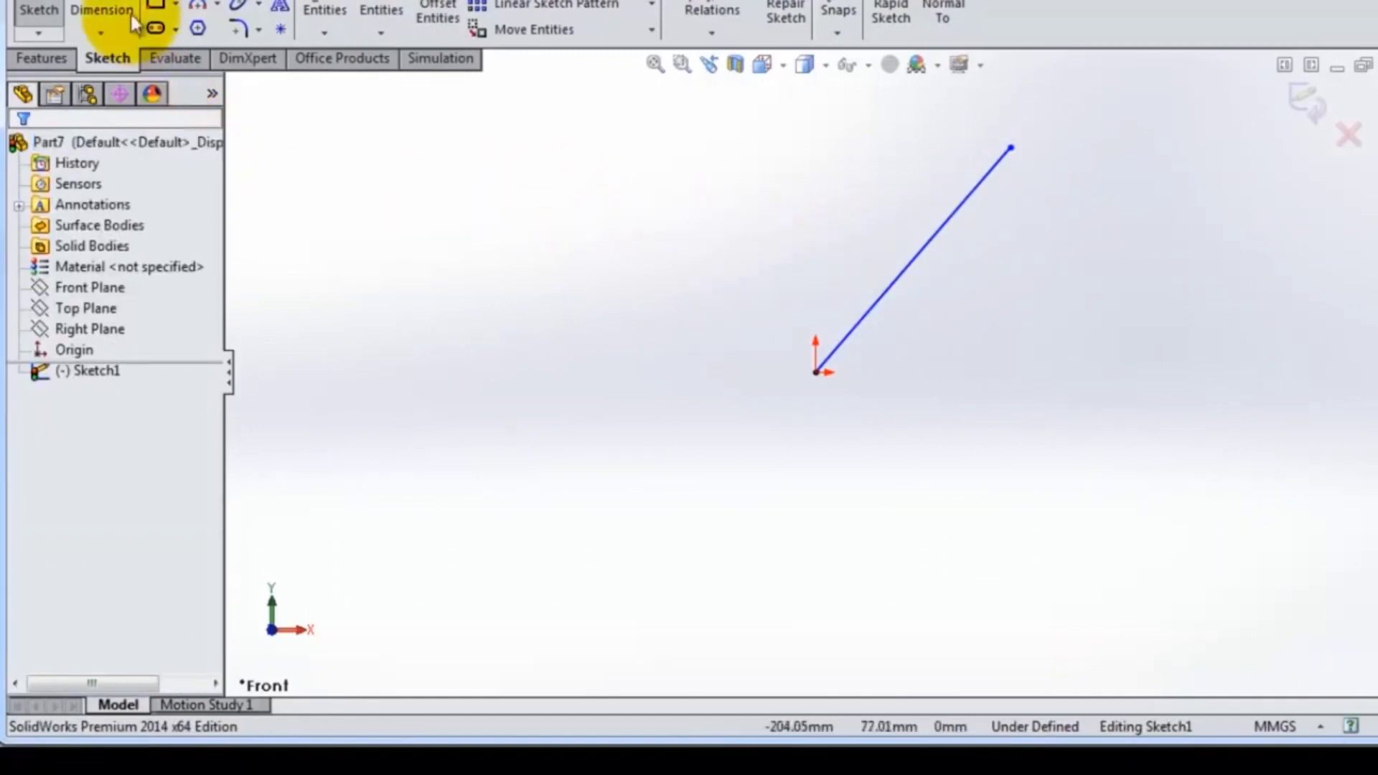
- Draw two more lines that meet on the diagonal line
key(l)
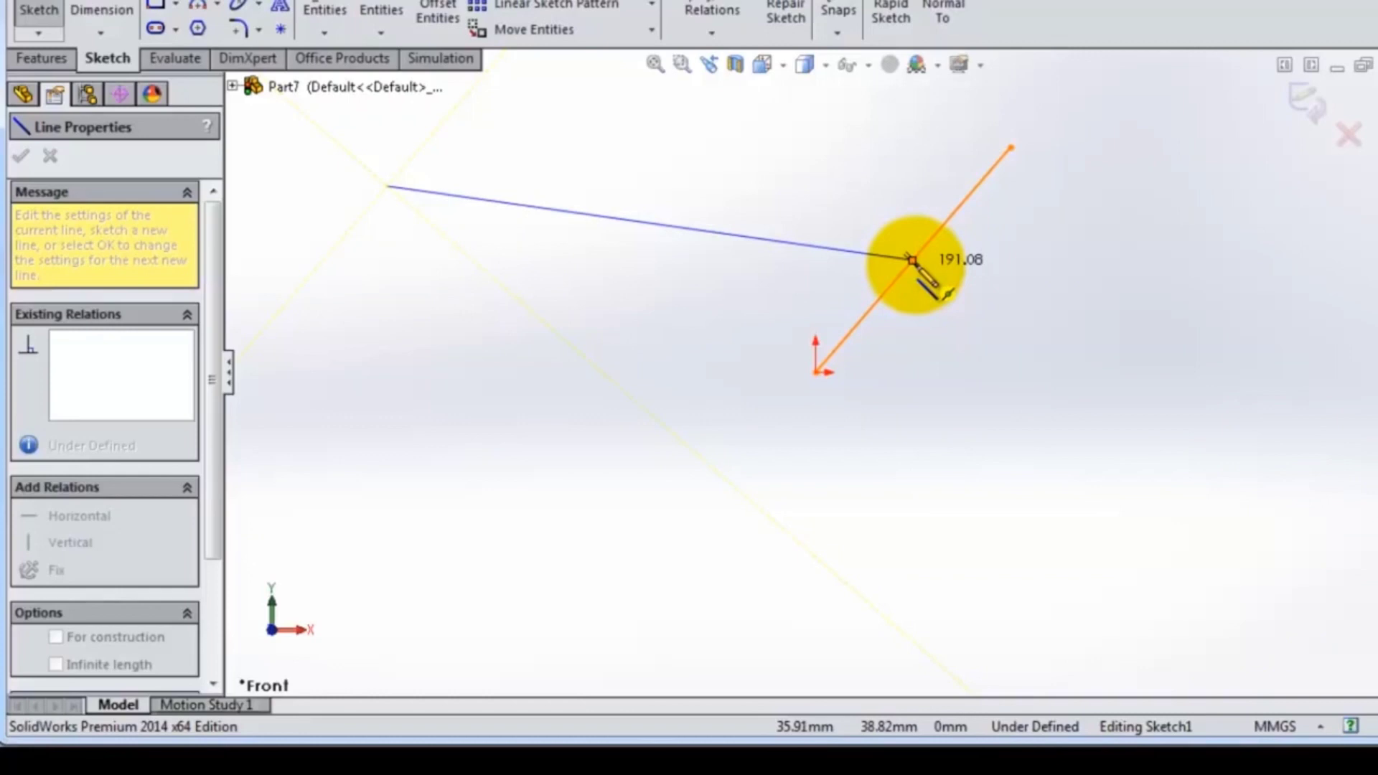
click(911, 260)
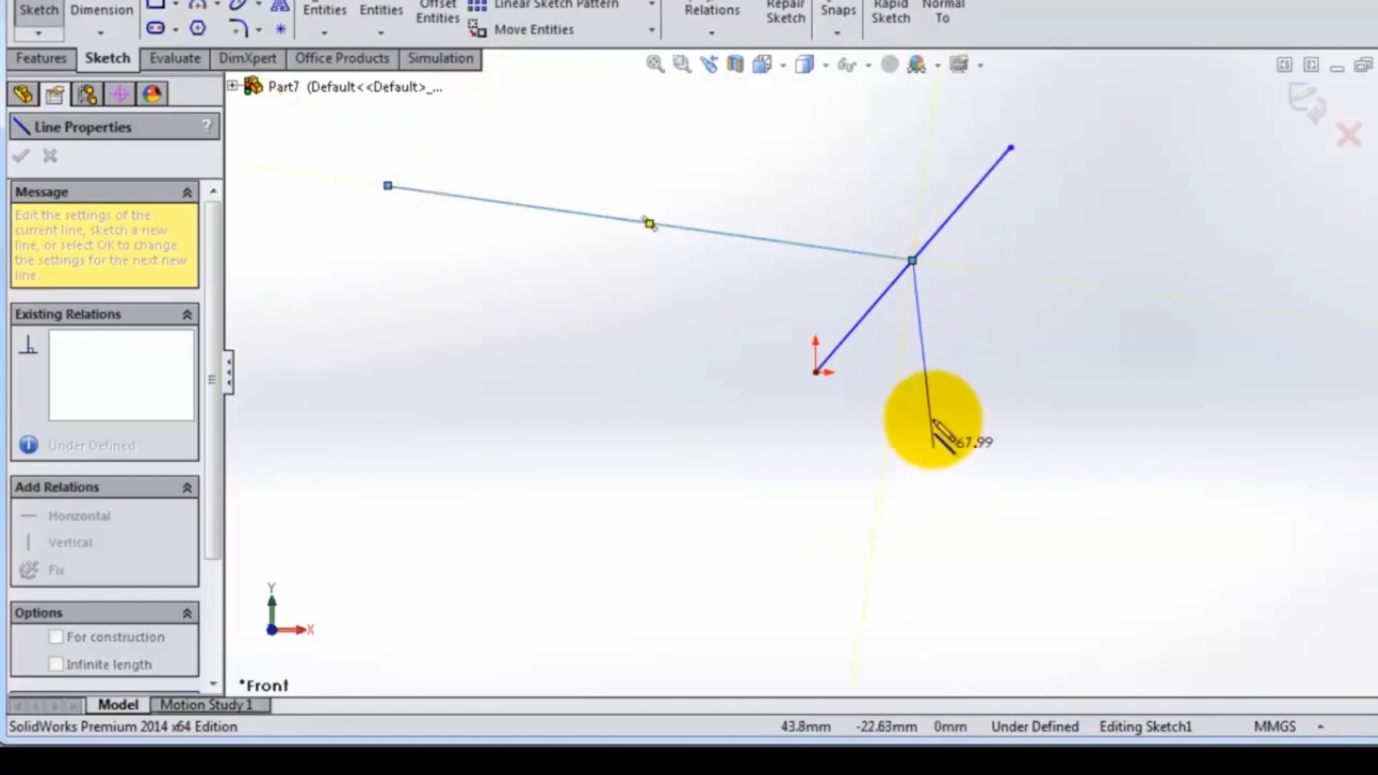
click(1075, 400)
key(Escape)
- Turn on View Sketch Relations to display the lines' relations
click(870, 69)
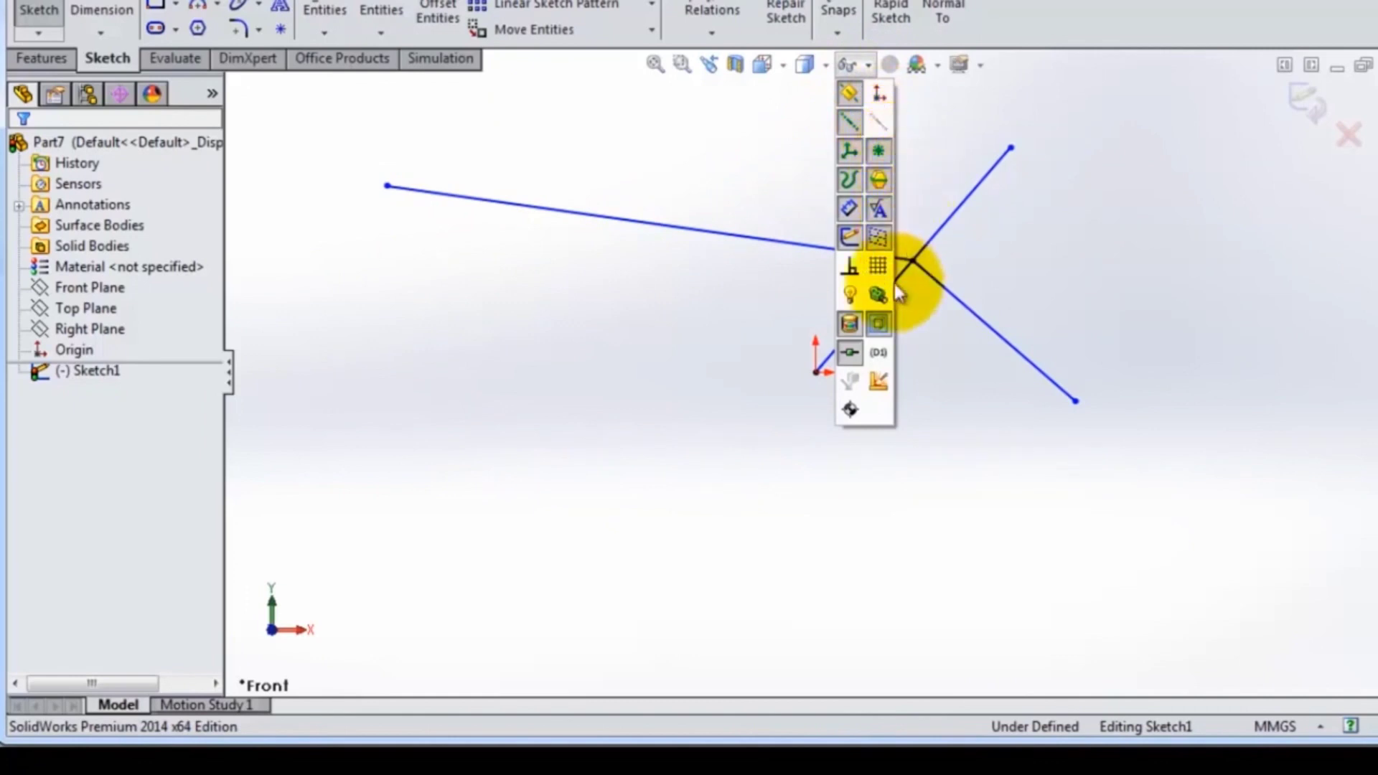
click(855, 274)
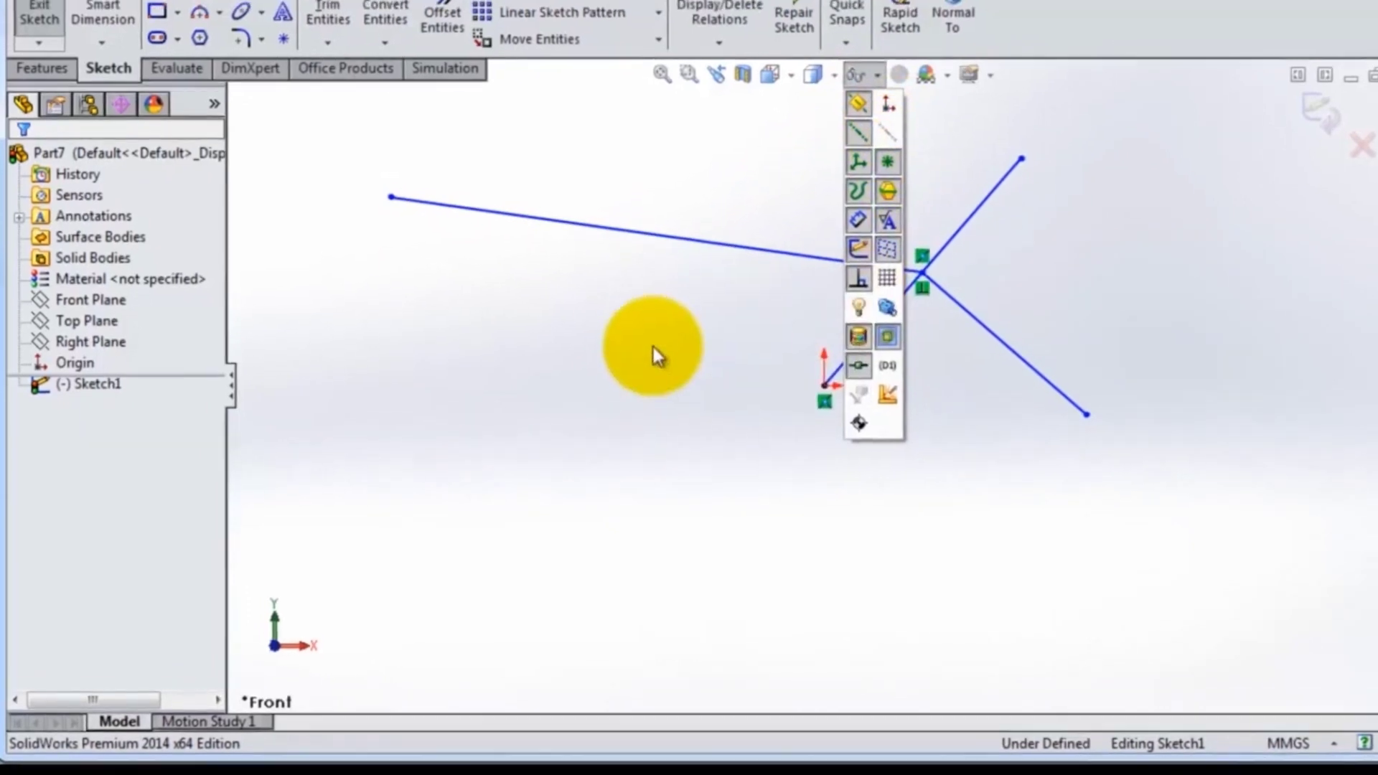
click(675, 359)
- Drag the lines' shared intersection point, then pull the left line's end off it
scroll(904, 370, down, 3)
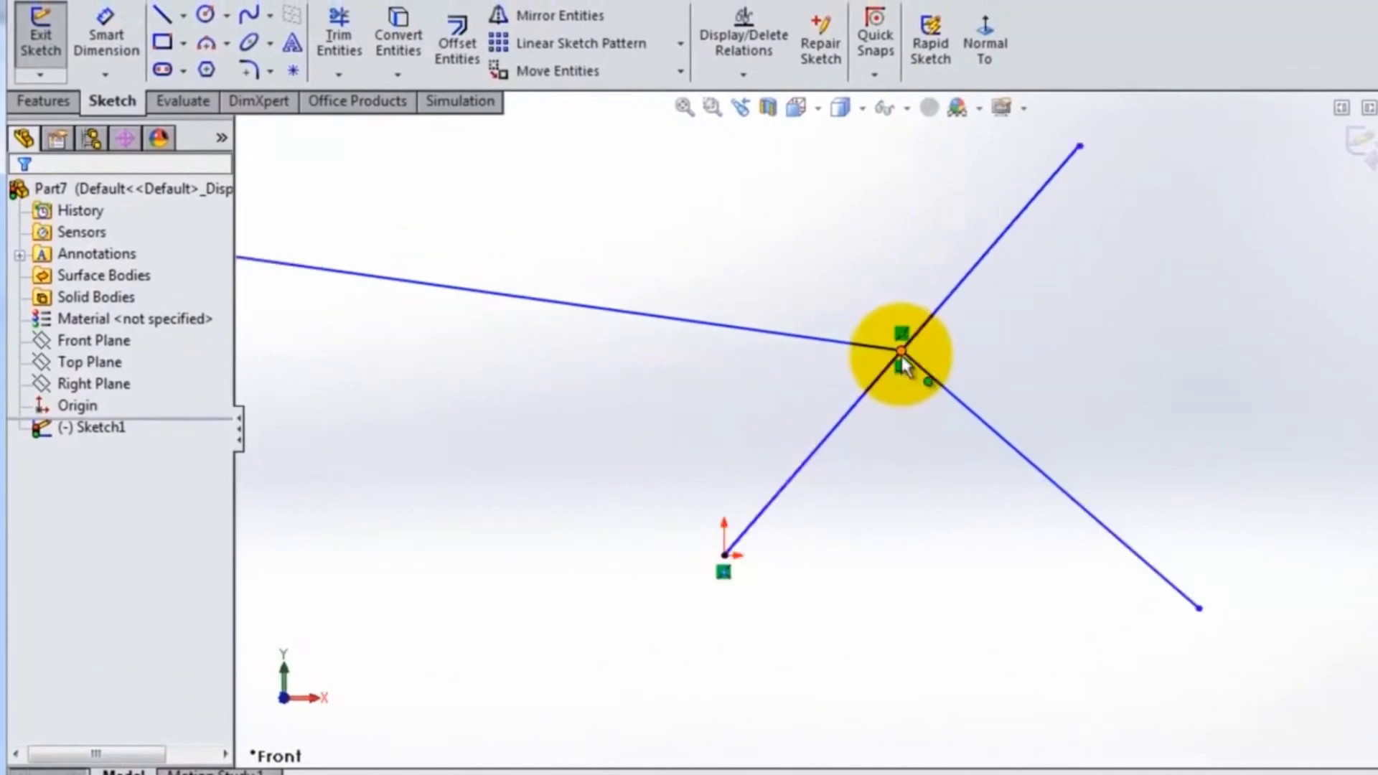
mouse_move(903, 361)
mouse_down()
mouse_move(913, 329)
mouse_move(874, 390)
mouse_move(918, 350)
mouse_move(911, 328)
mouse_move(898, 359)
mouse_move(926, 359)
mouse_move(916, 395)
mouse_move(903, 352)
mouse_up()
key(Escape)
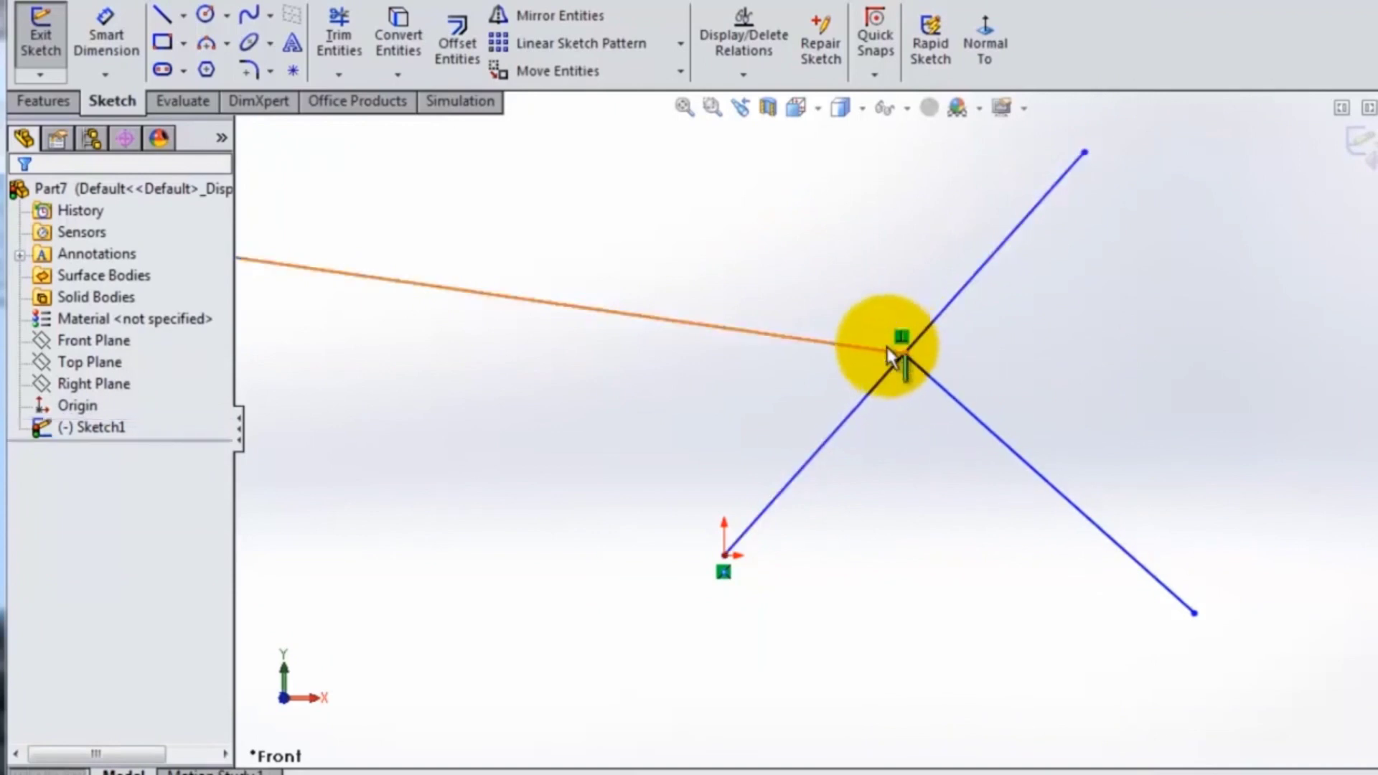
drag(888, 363, 747, 338)
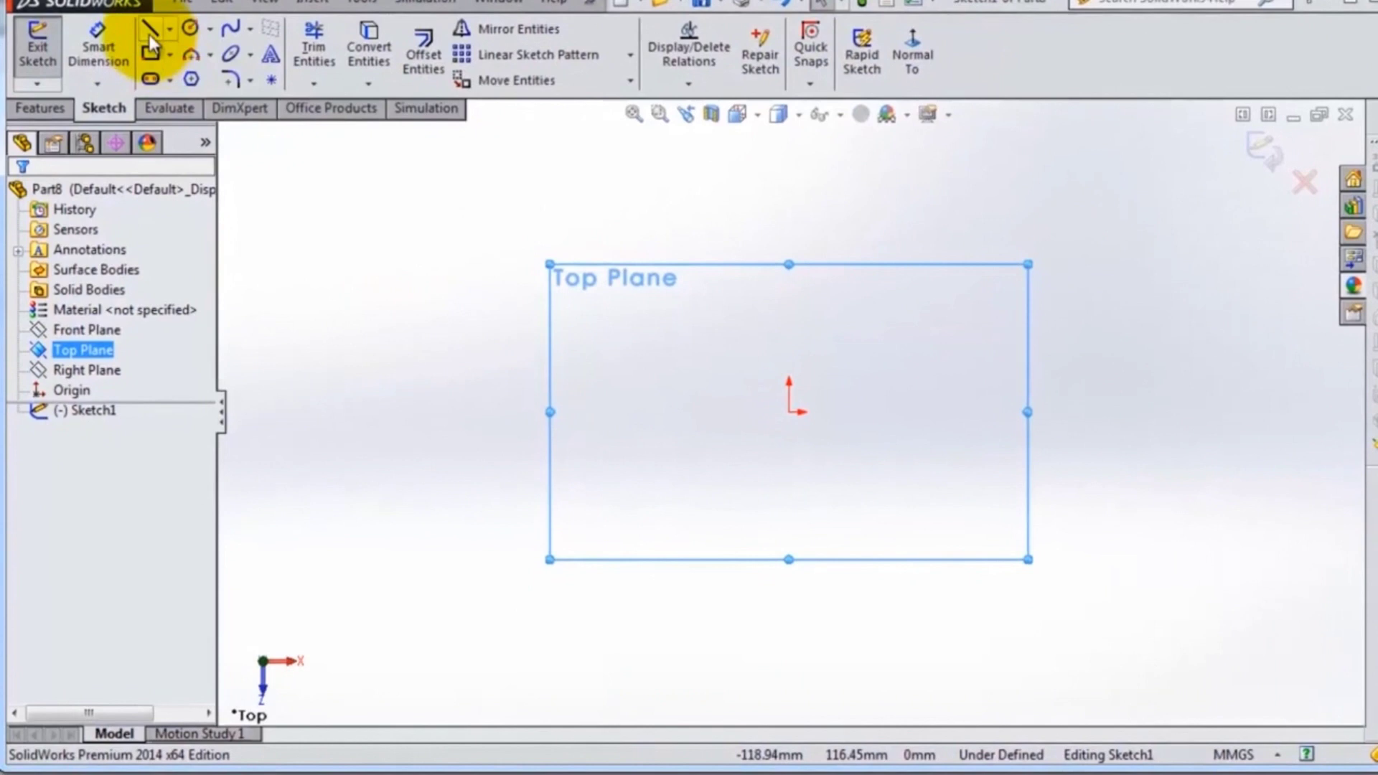
click(151, 42)
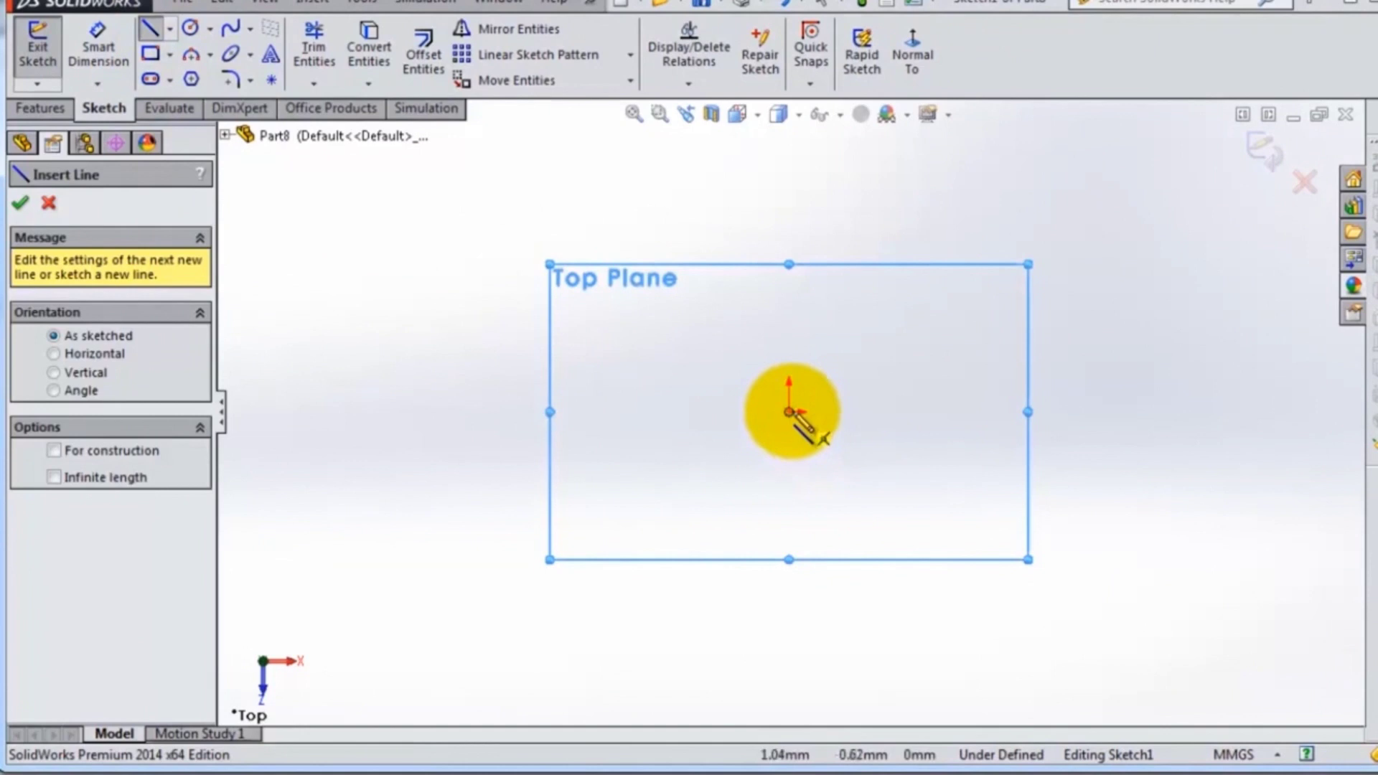
- Sketch a closed outline from the origin with straight edges, a large bottom arc and a small left arc
click(789, 411)
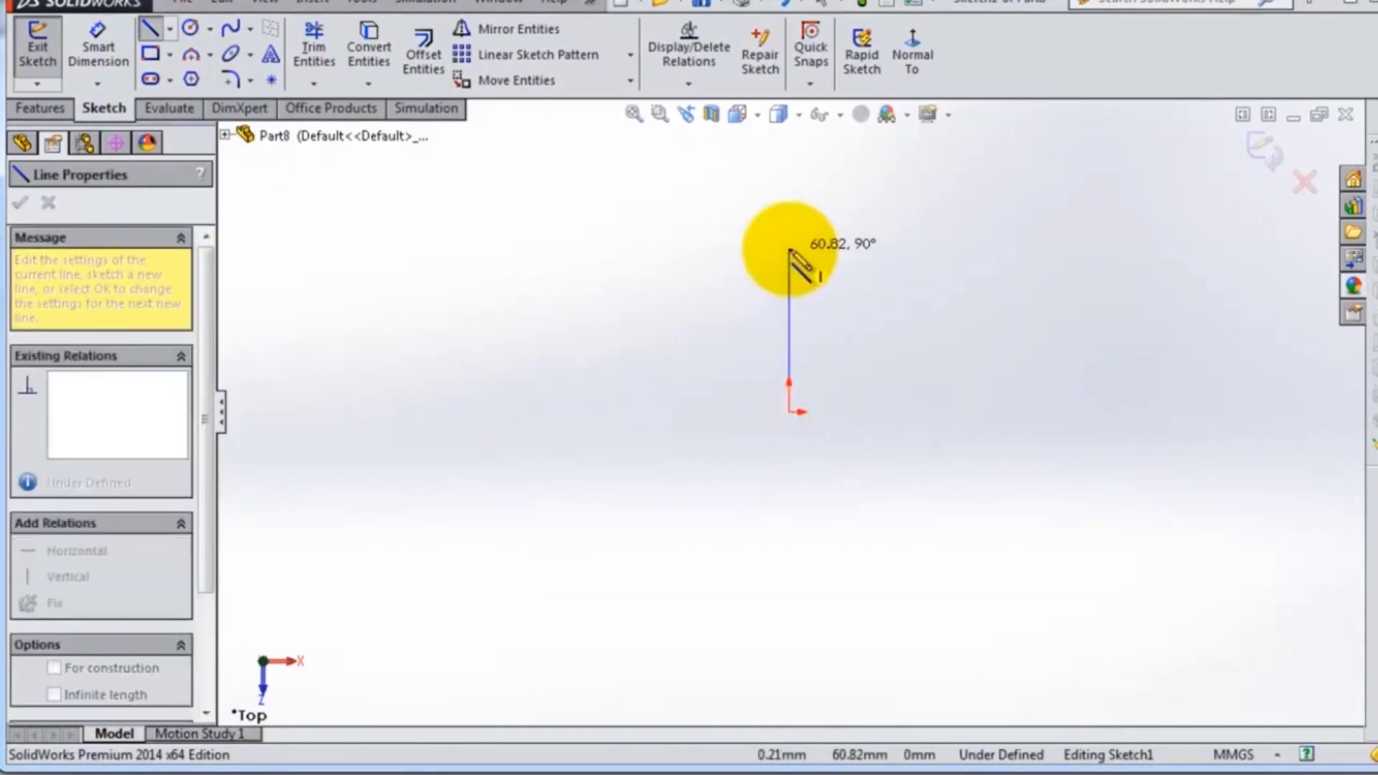
click(789, 249)
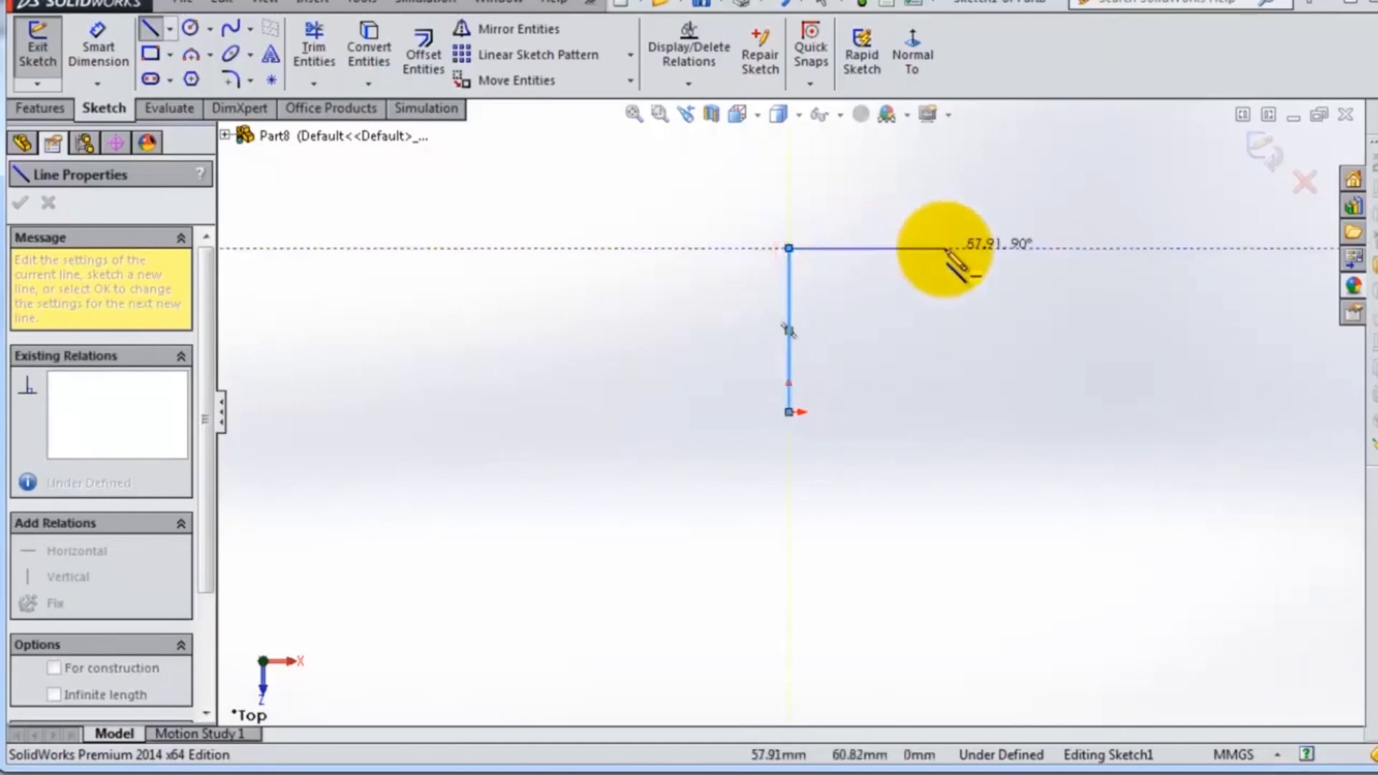
click(945, 248)
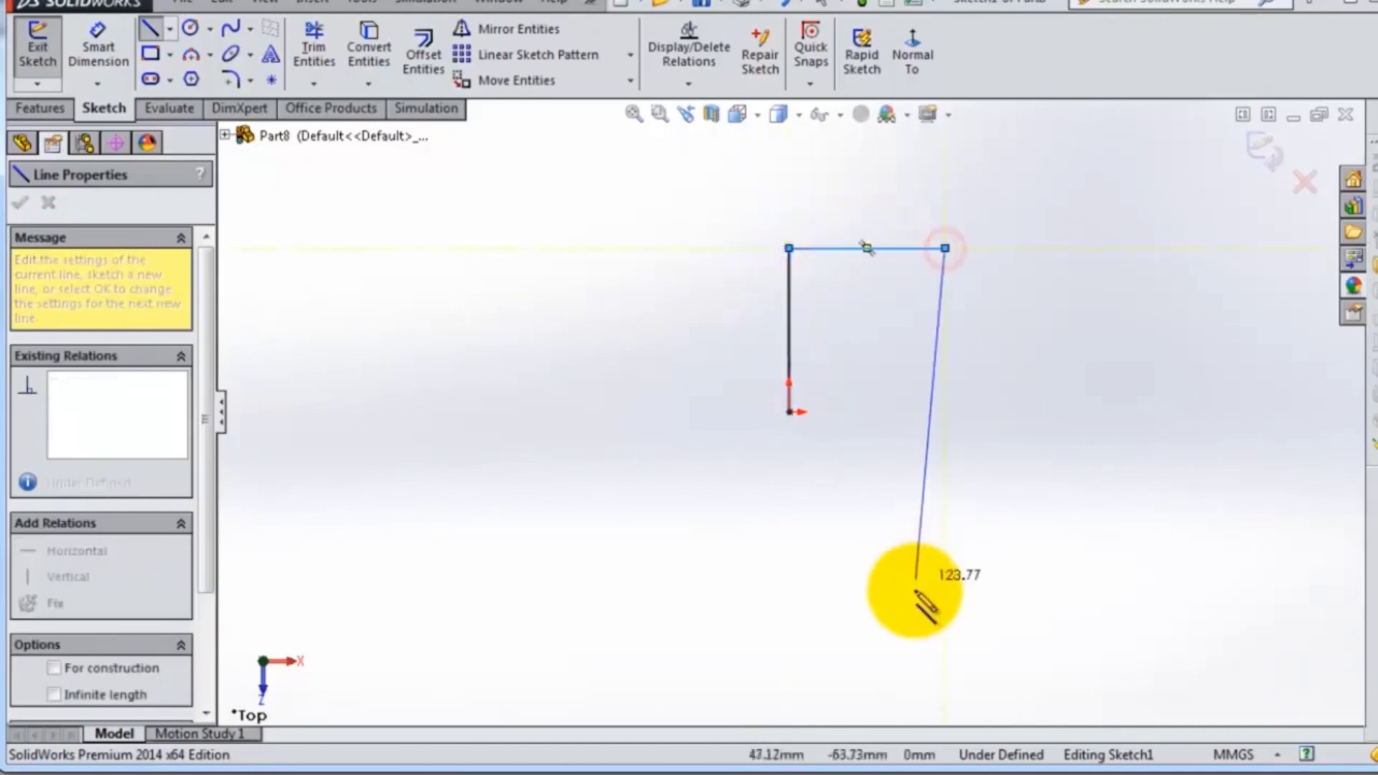
click(944, 527)
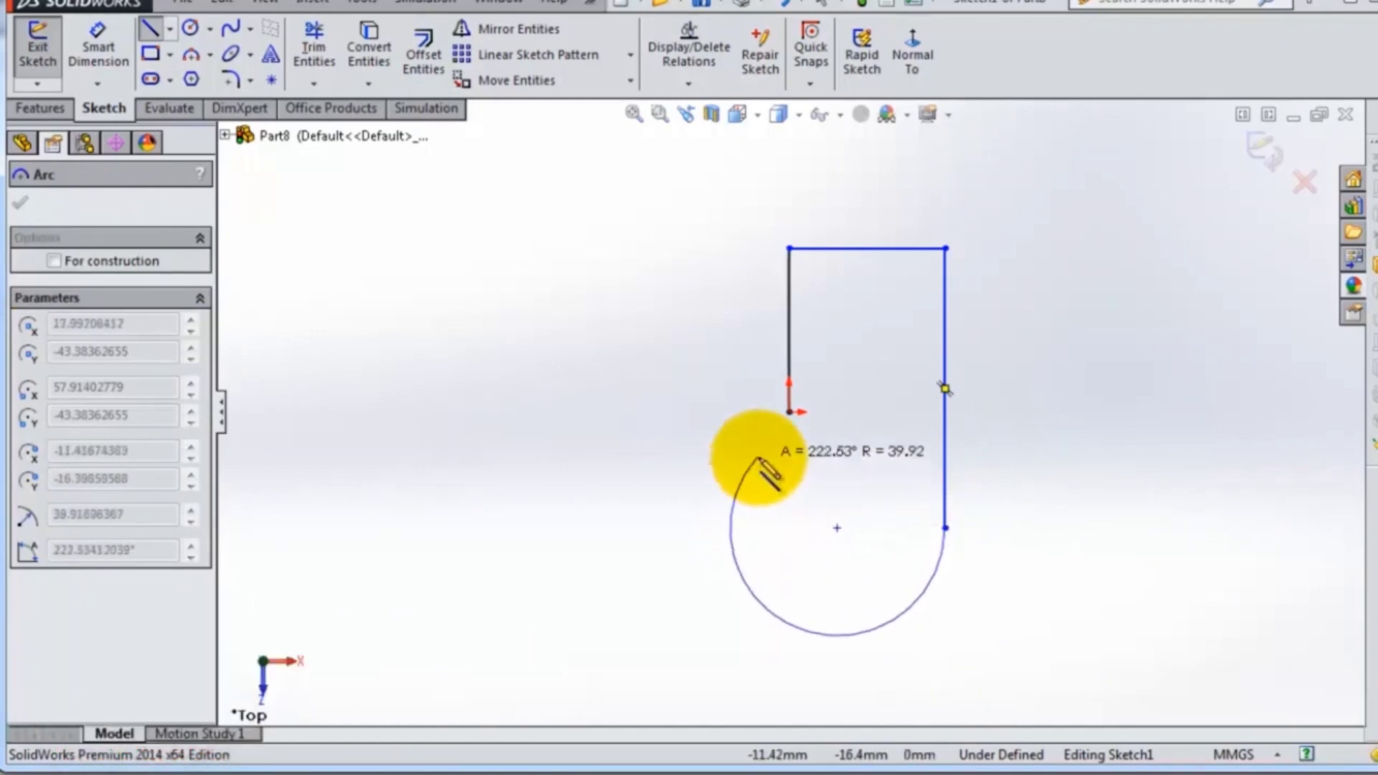
click(789, 527)
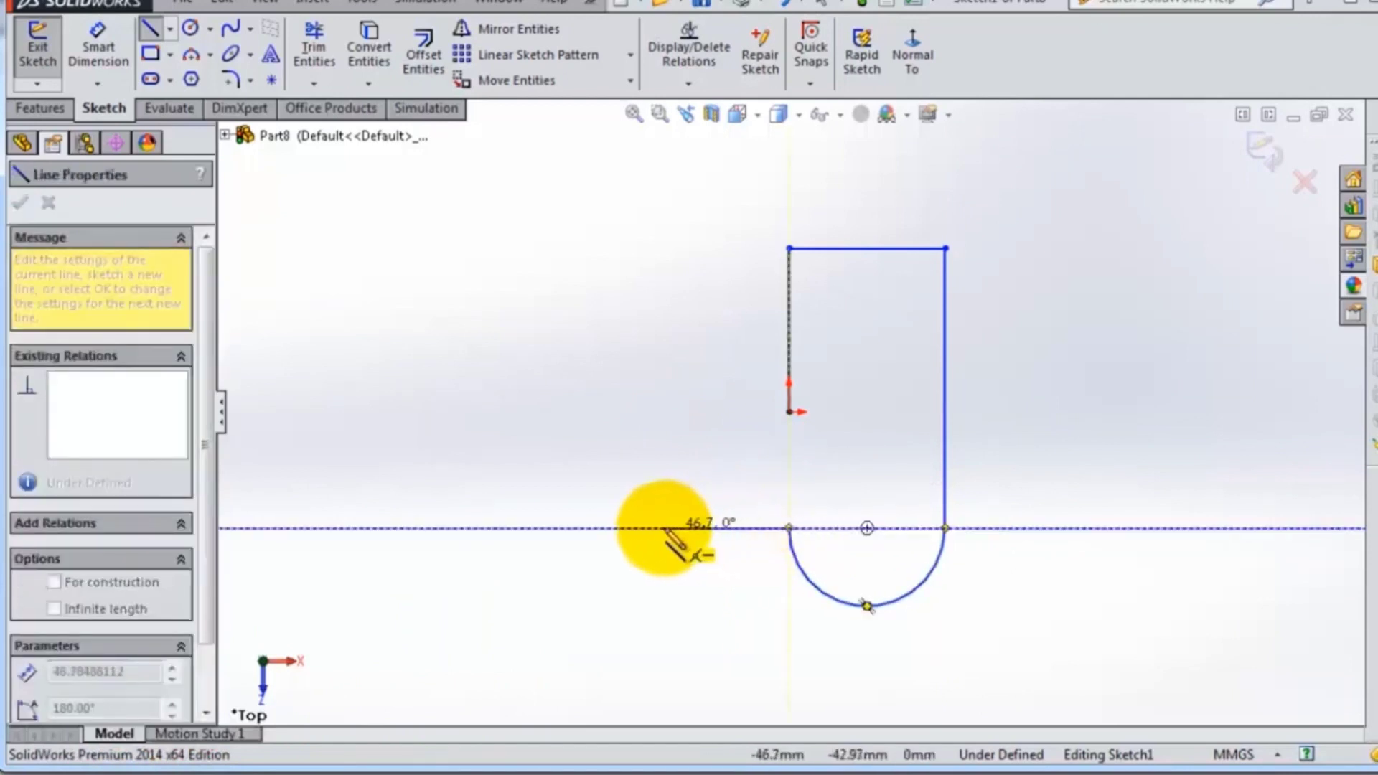
click(664, 528)
click(664, 462)
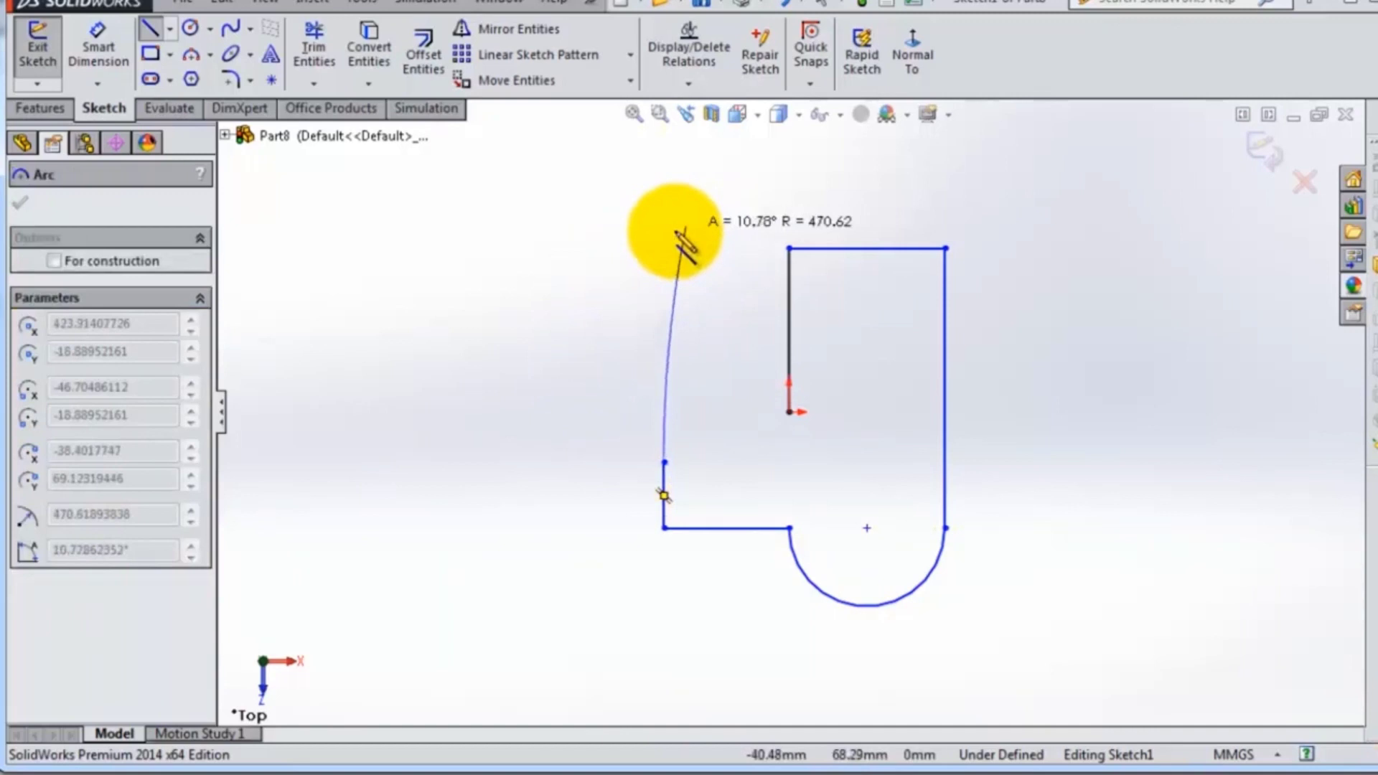
click(664, 412)
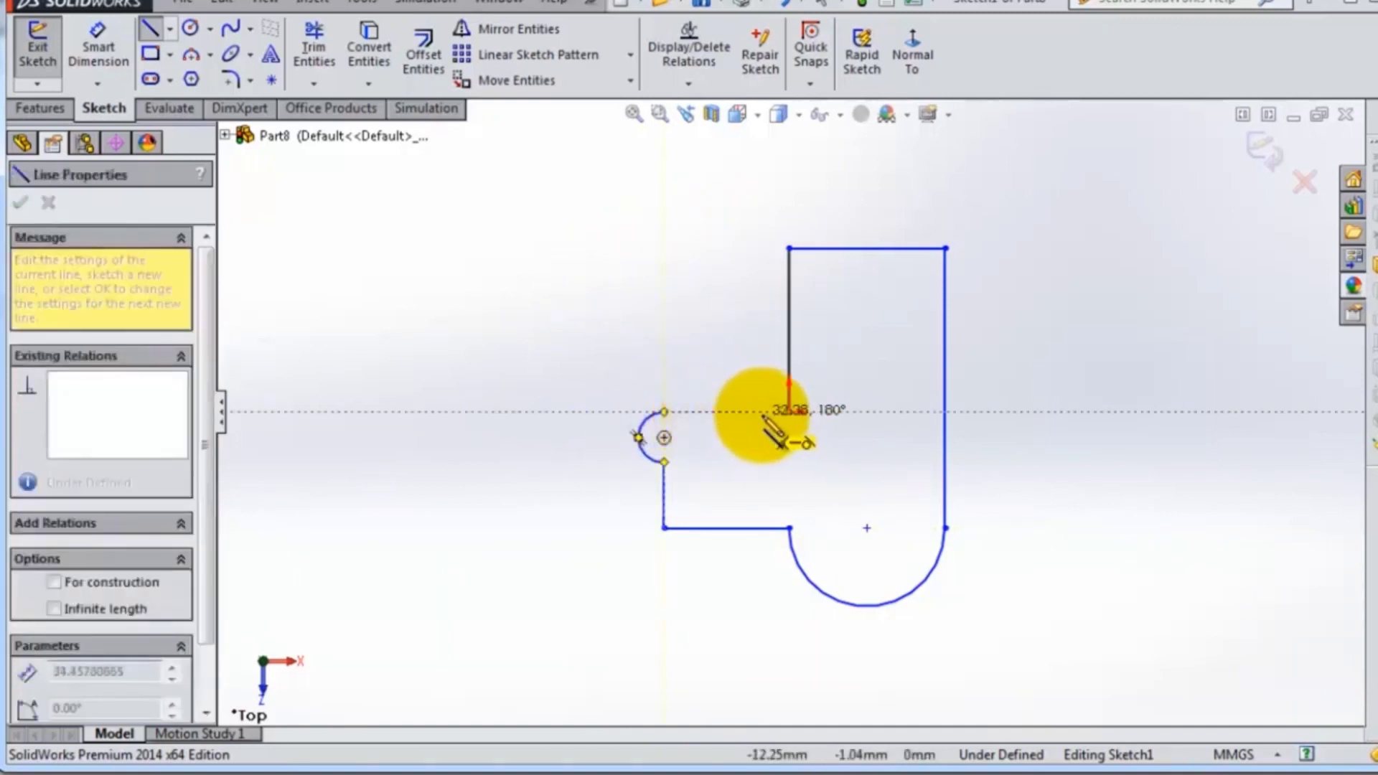
click(790, 412)
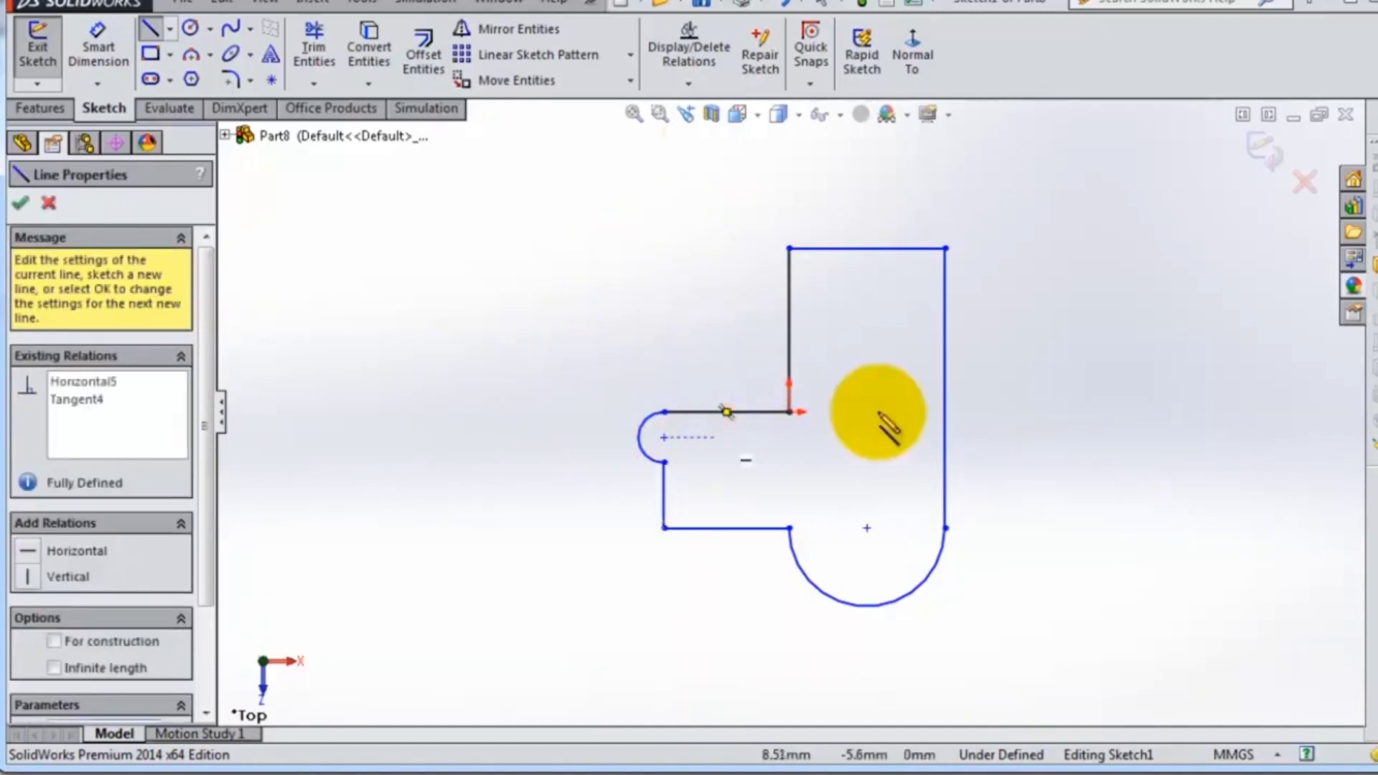
scroll(879, 380, down, 1)
scroll(980, 542, down, 1)
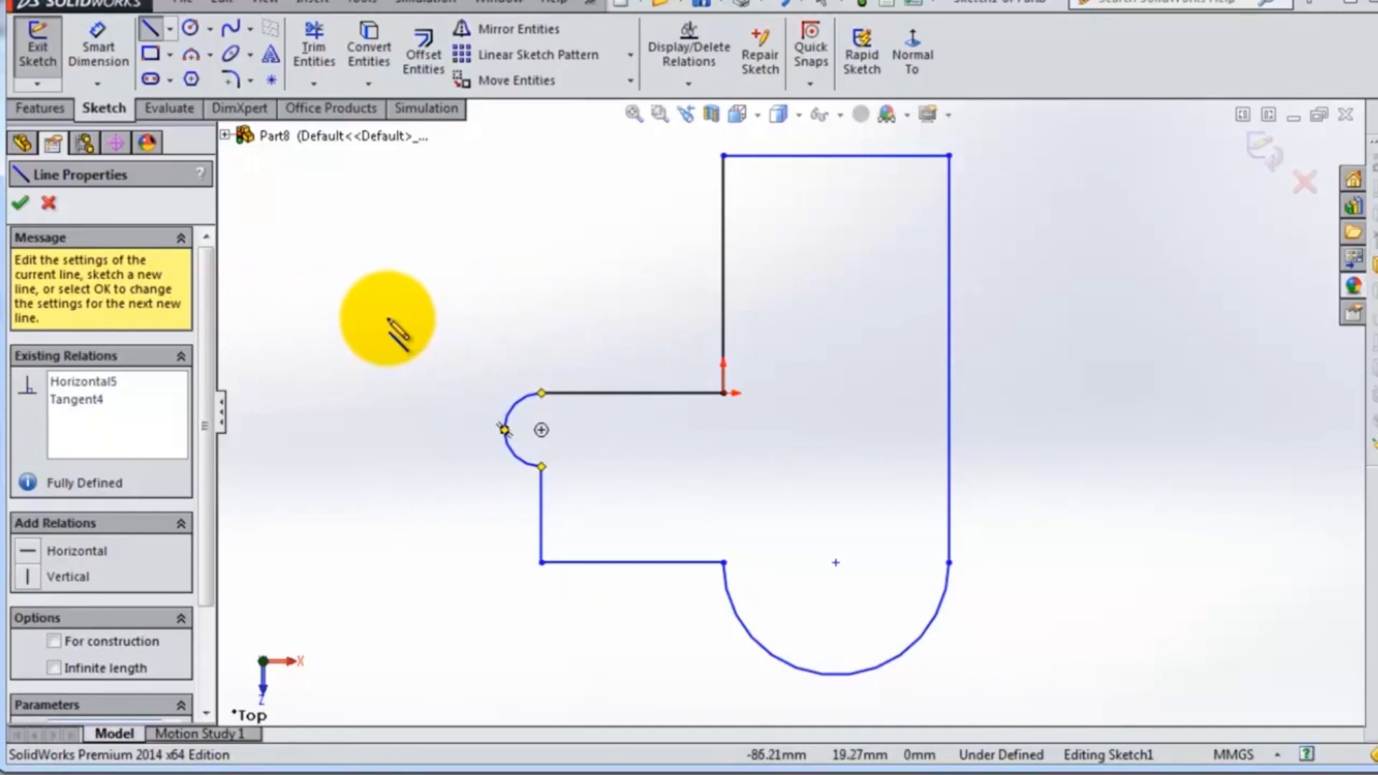
- Dimension the top edge at 60 and the right edge at 120
click(109, 58)
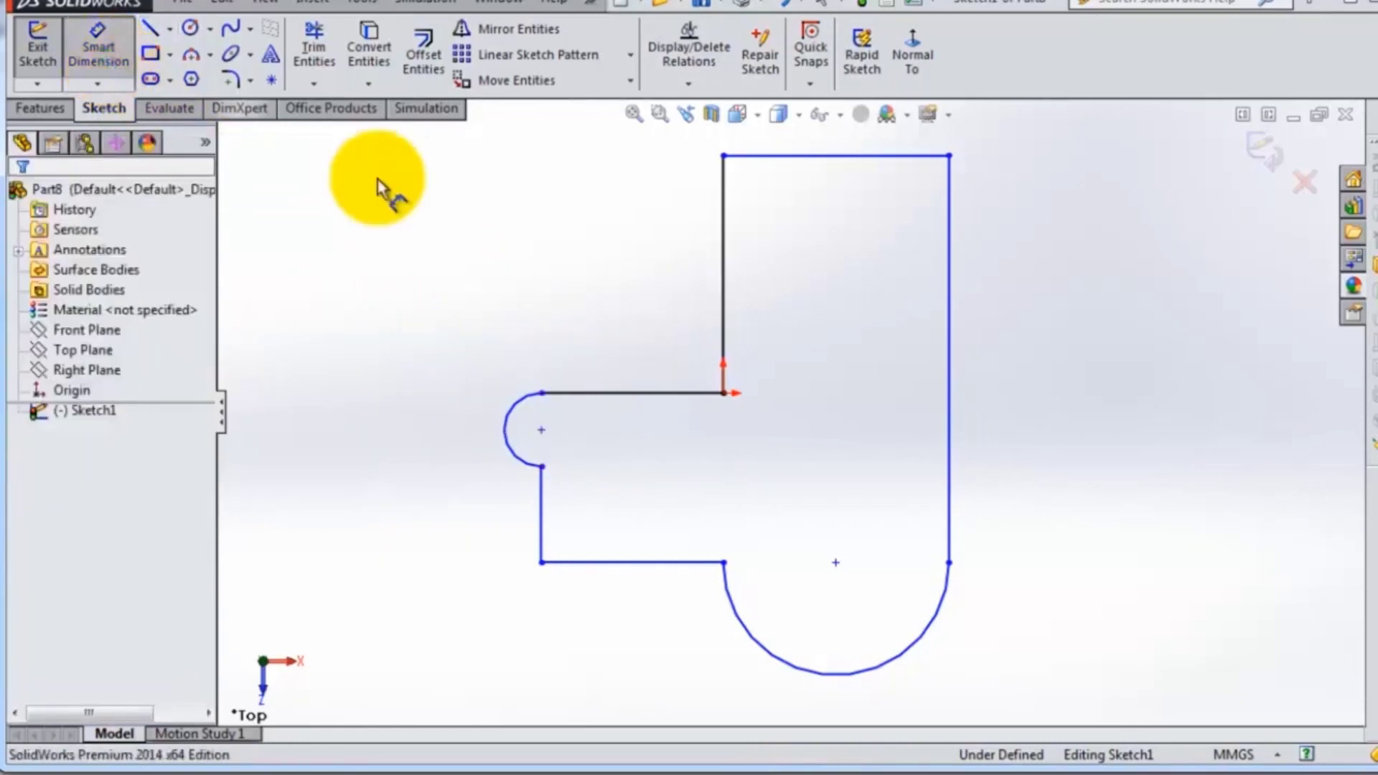
key(f)
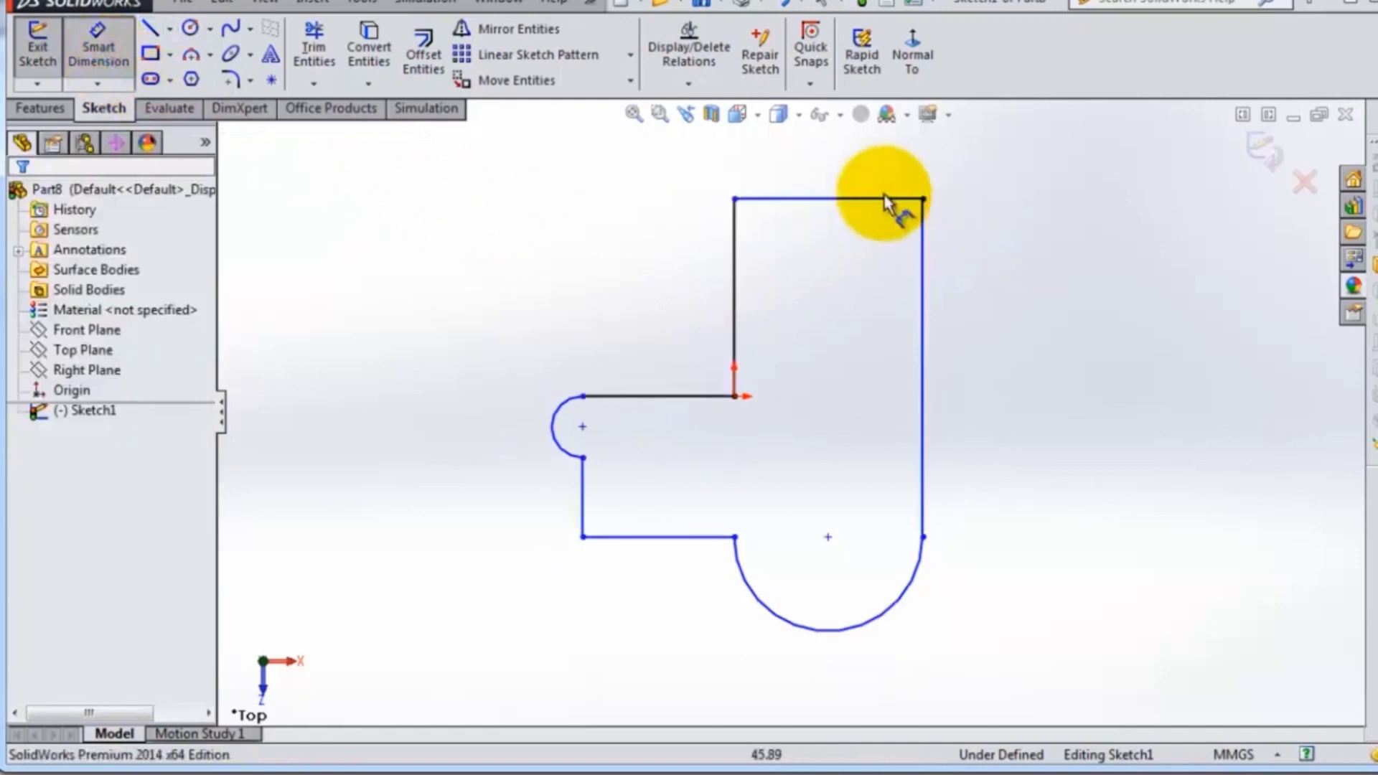
click(895, 201)
click(829, 174)
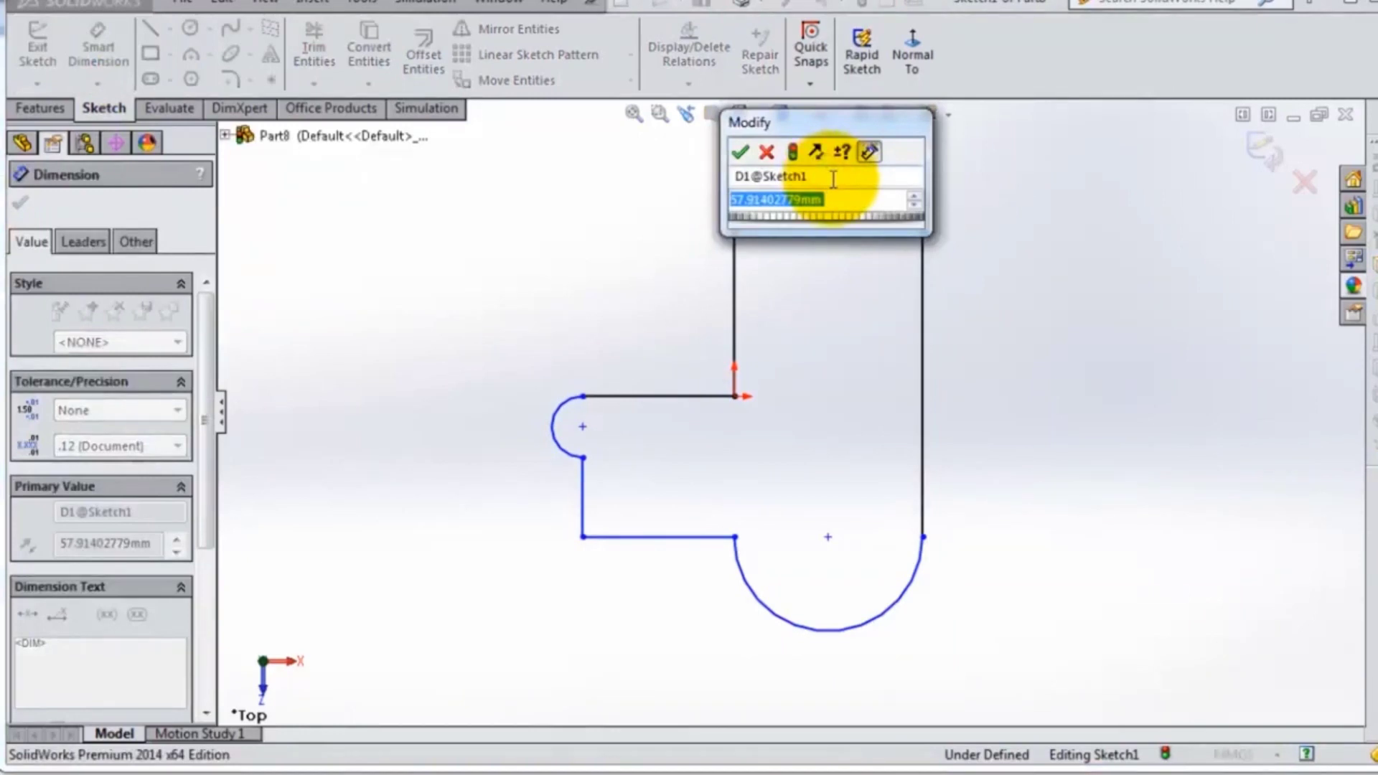
text(60)
key(Return)
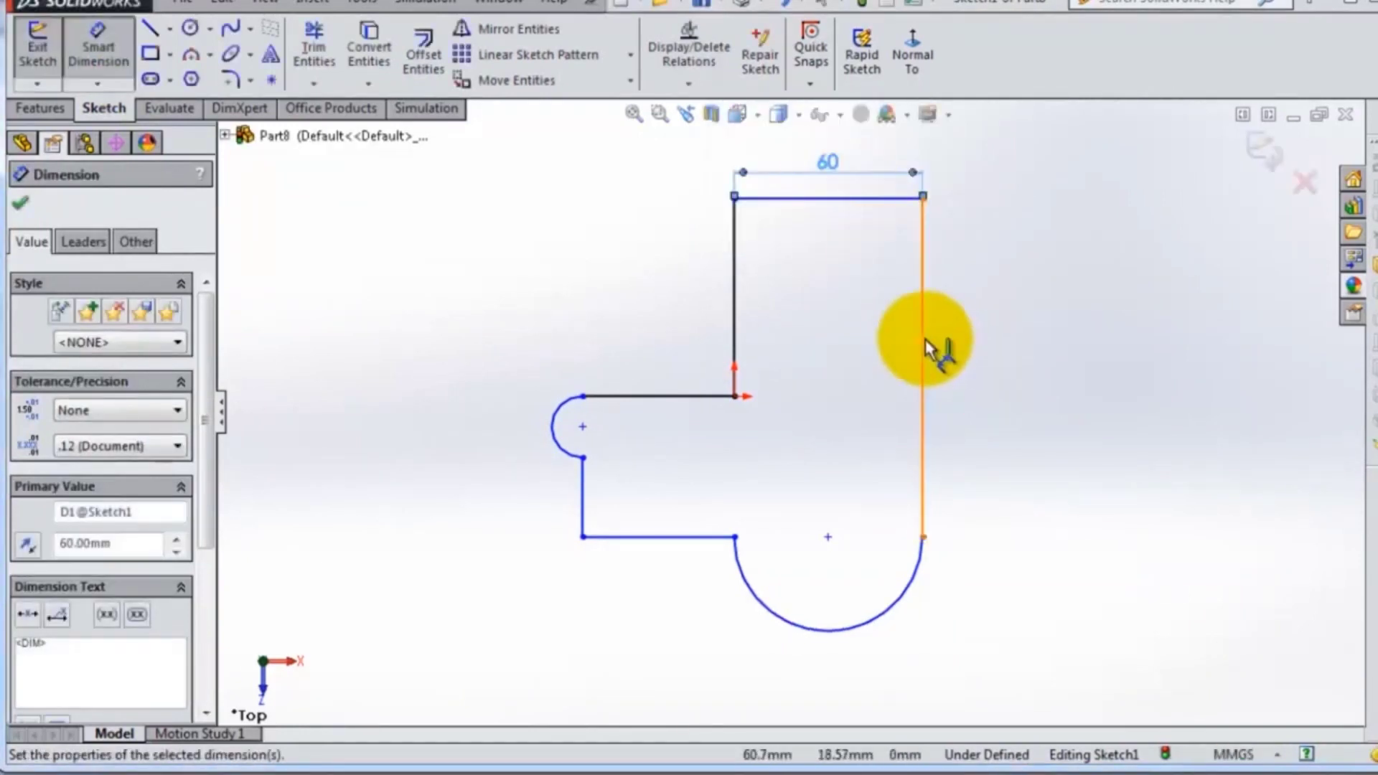
click(925, 338)
click(1012, 430)
text(120)
key(Return)
- Add the left arc R10, lower-left edge 40 and bottom arc R30 dimensions
click(527, 374)
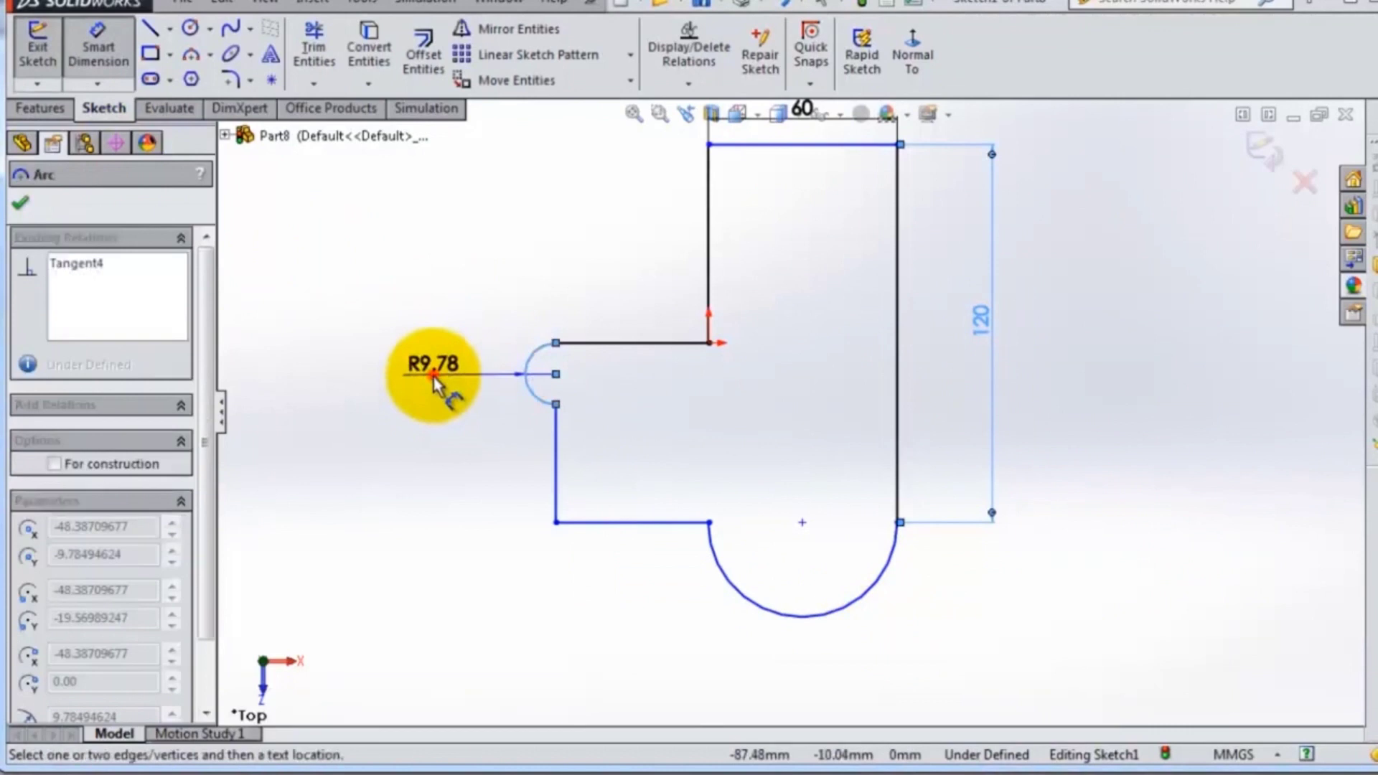
click(433, 374)
text(10)
key(Return)
click(556, 463)
click(488, 469)
text(40)
key(Return)
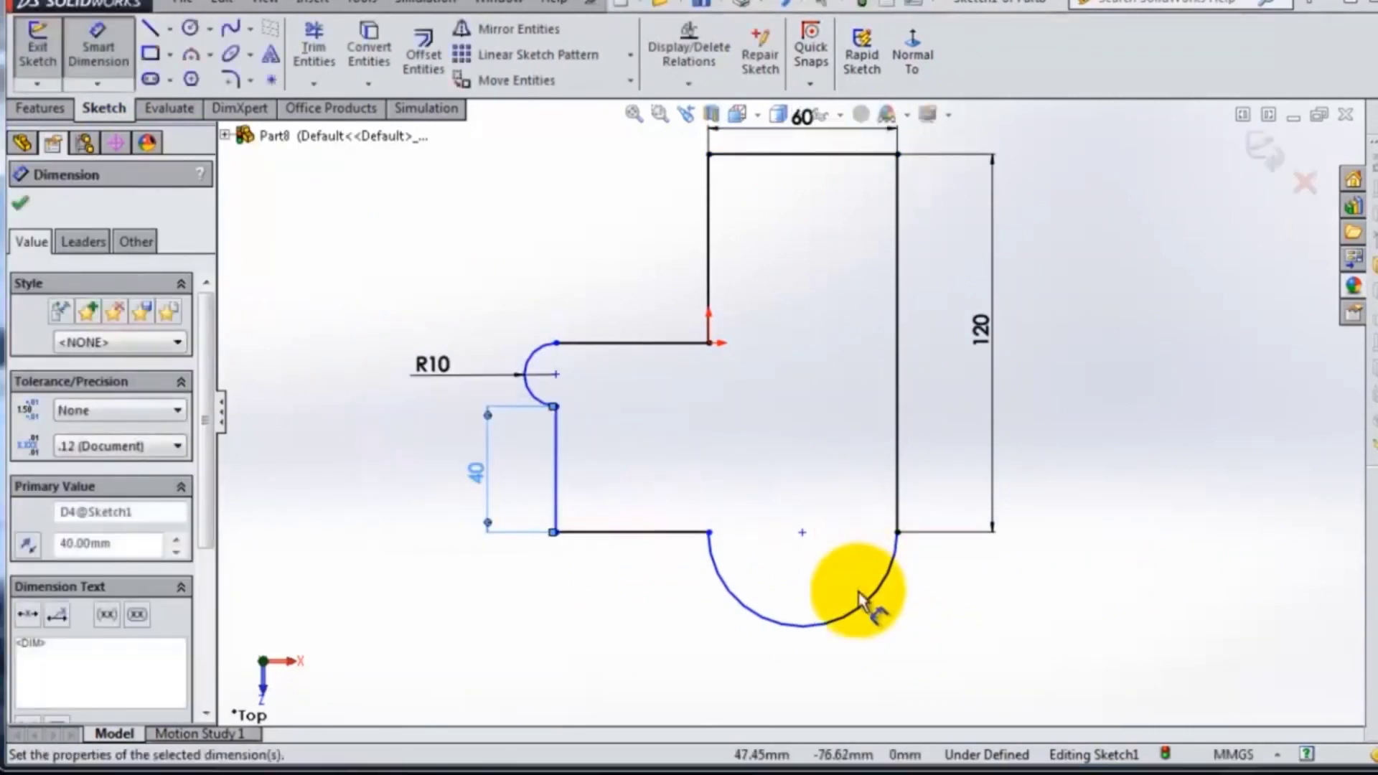
click(862, 599)
click(913, 629)
text(30.00mm)
key(Return)
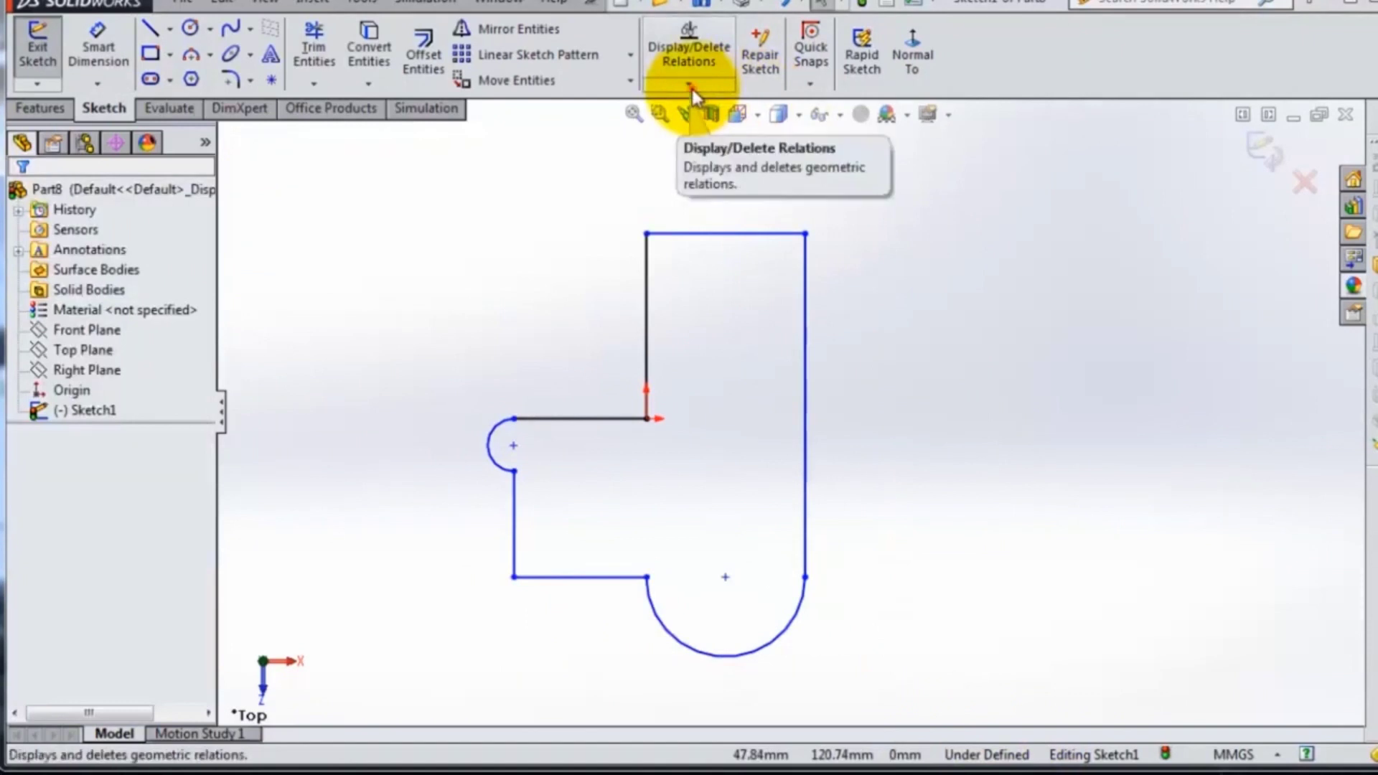
- Run Fully Define Sketch on all entities and accept the added 70 and 60 dimensions
click(690, 86)
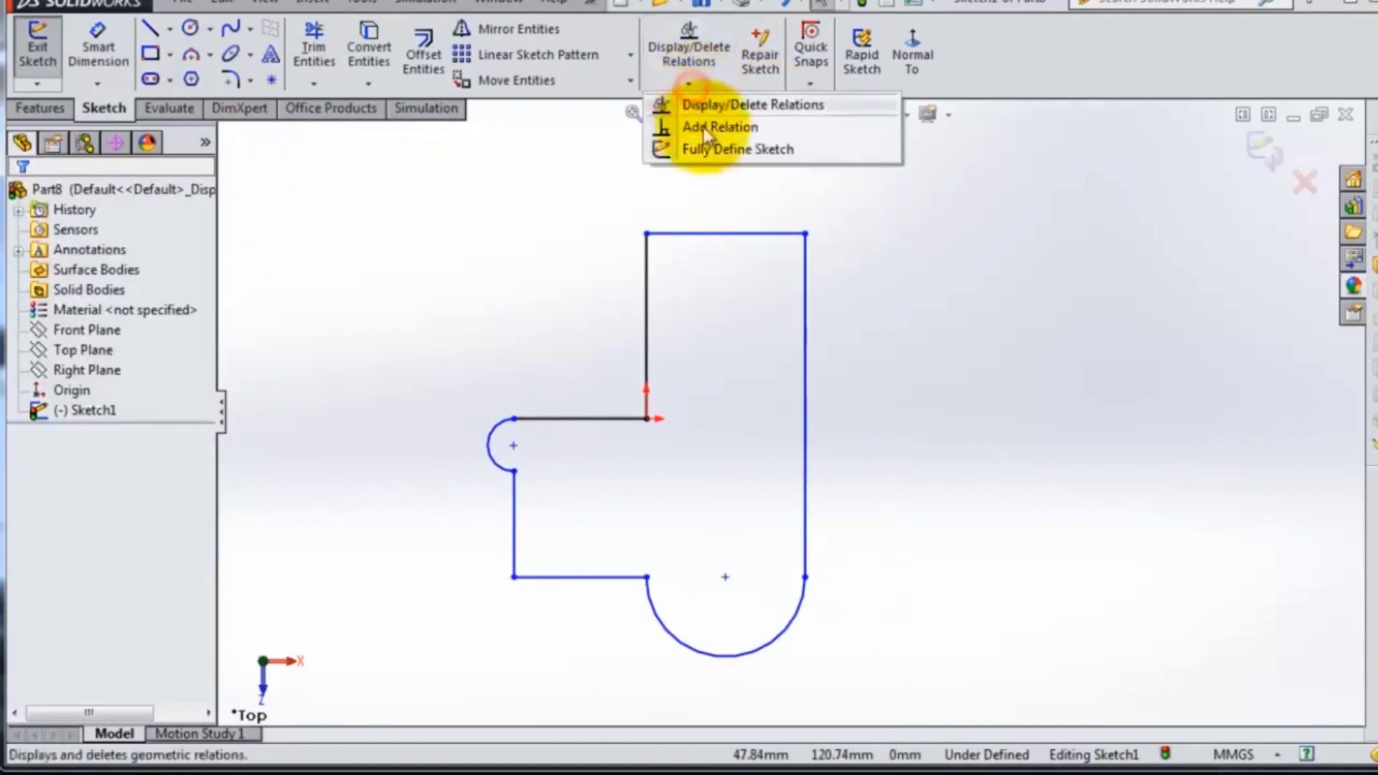
click(718, 149)
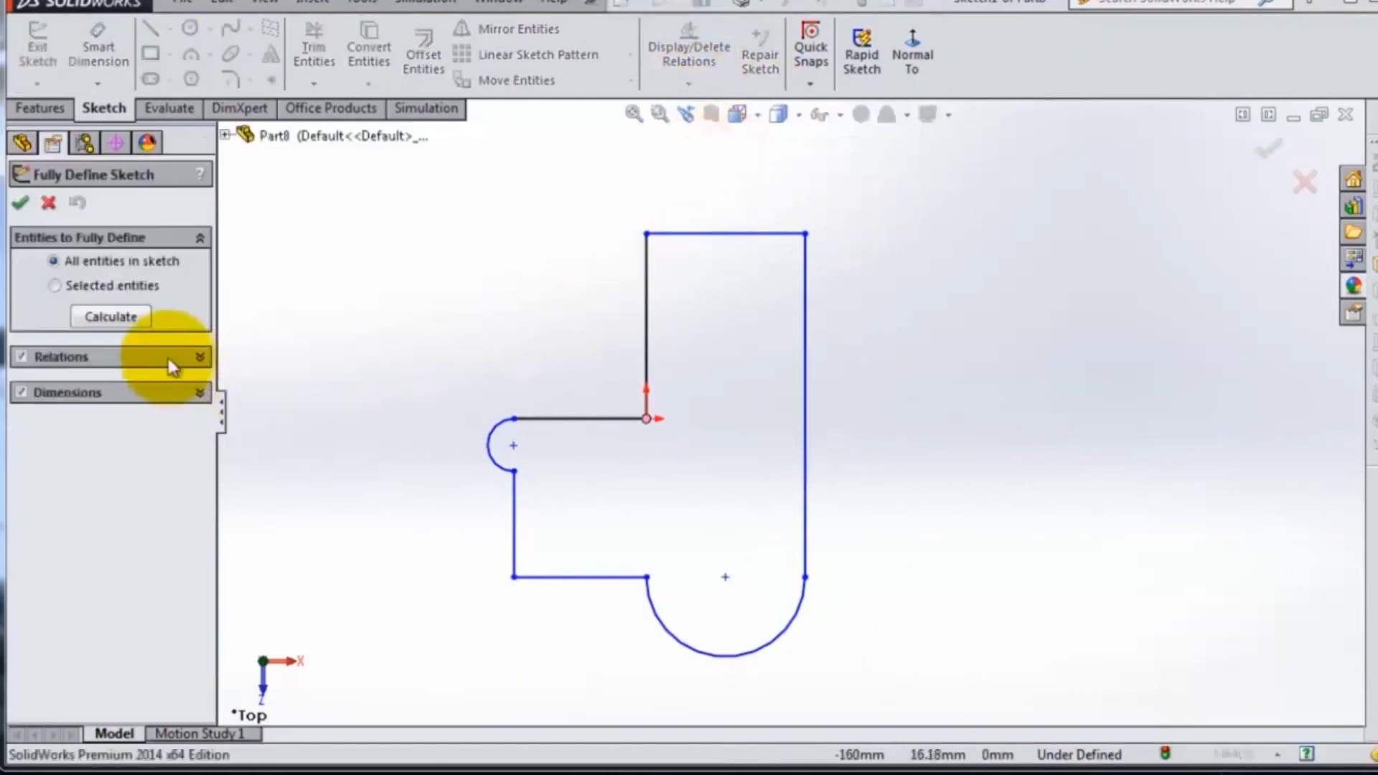
click(131, 323)
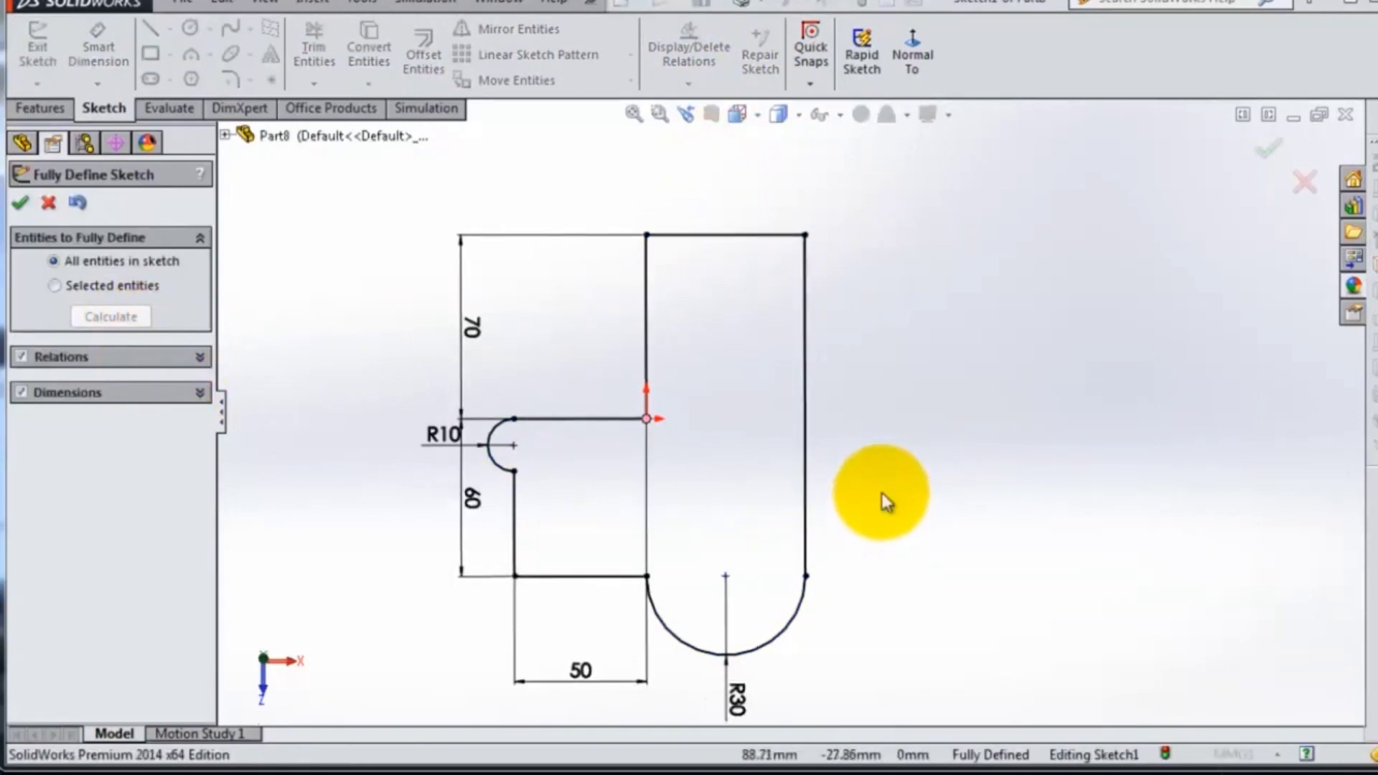
key(z)
scroll(718, 567, down, 2)
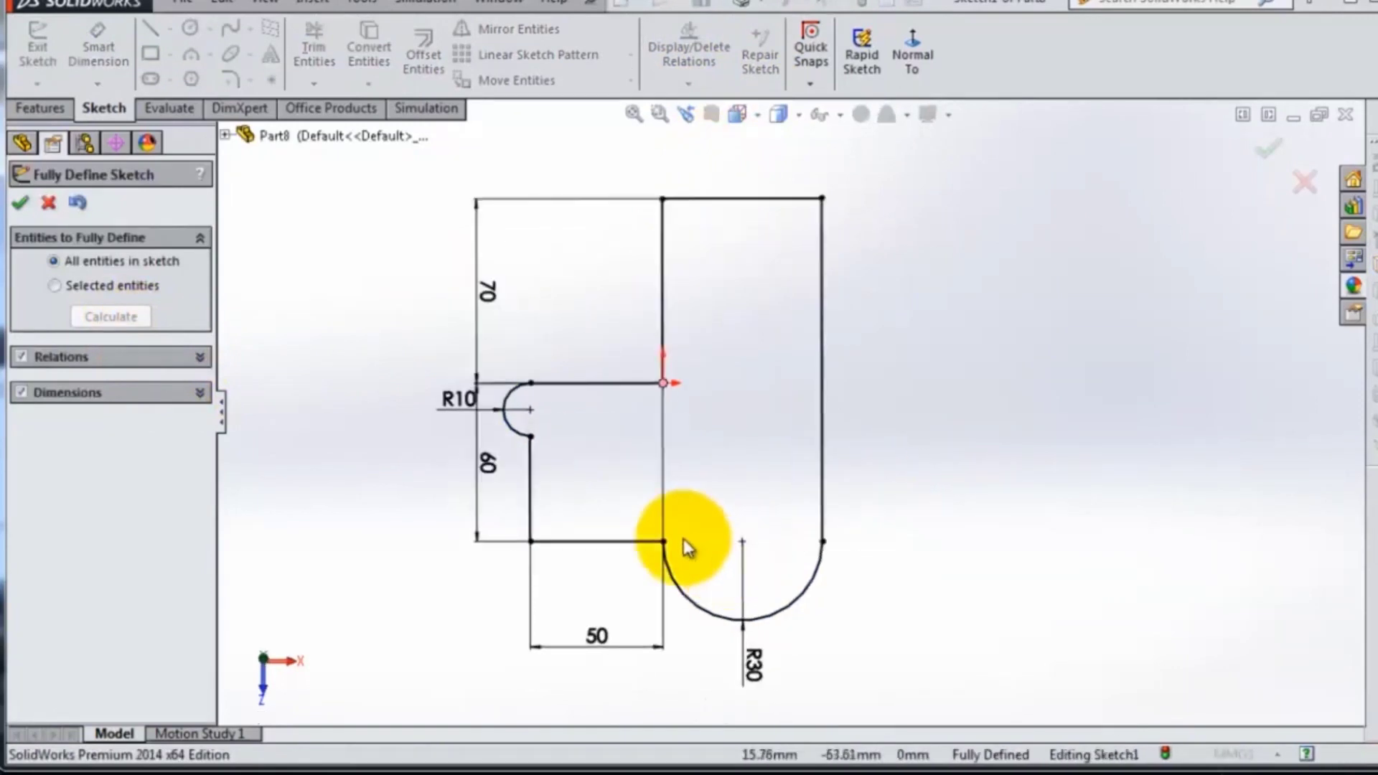
click(19, 205)
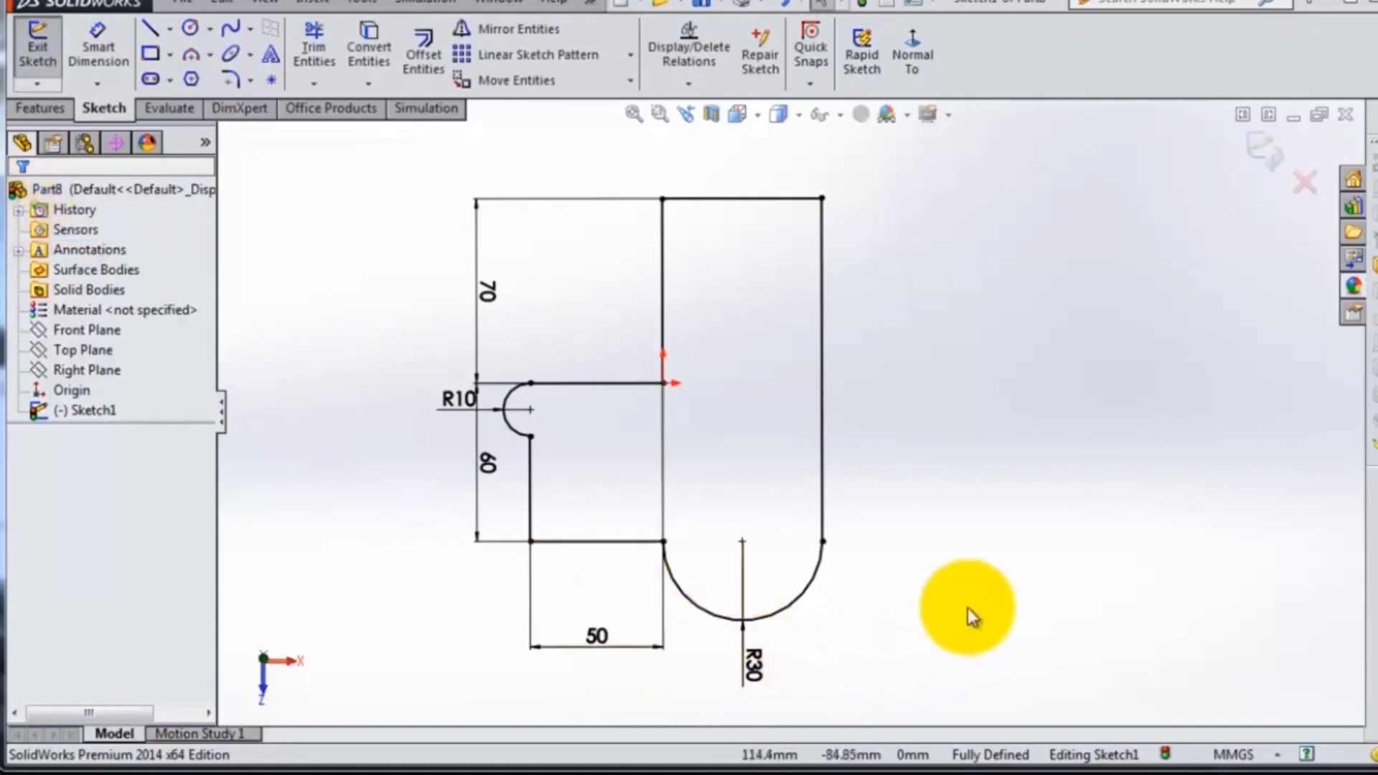
- Exit the sketch and rename Sketch1 to First Sketch
click(1269, 155)
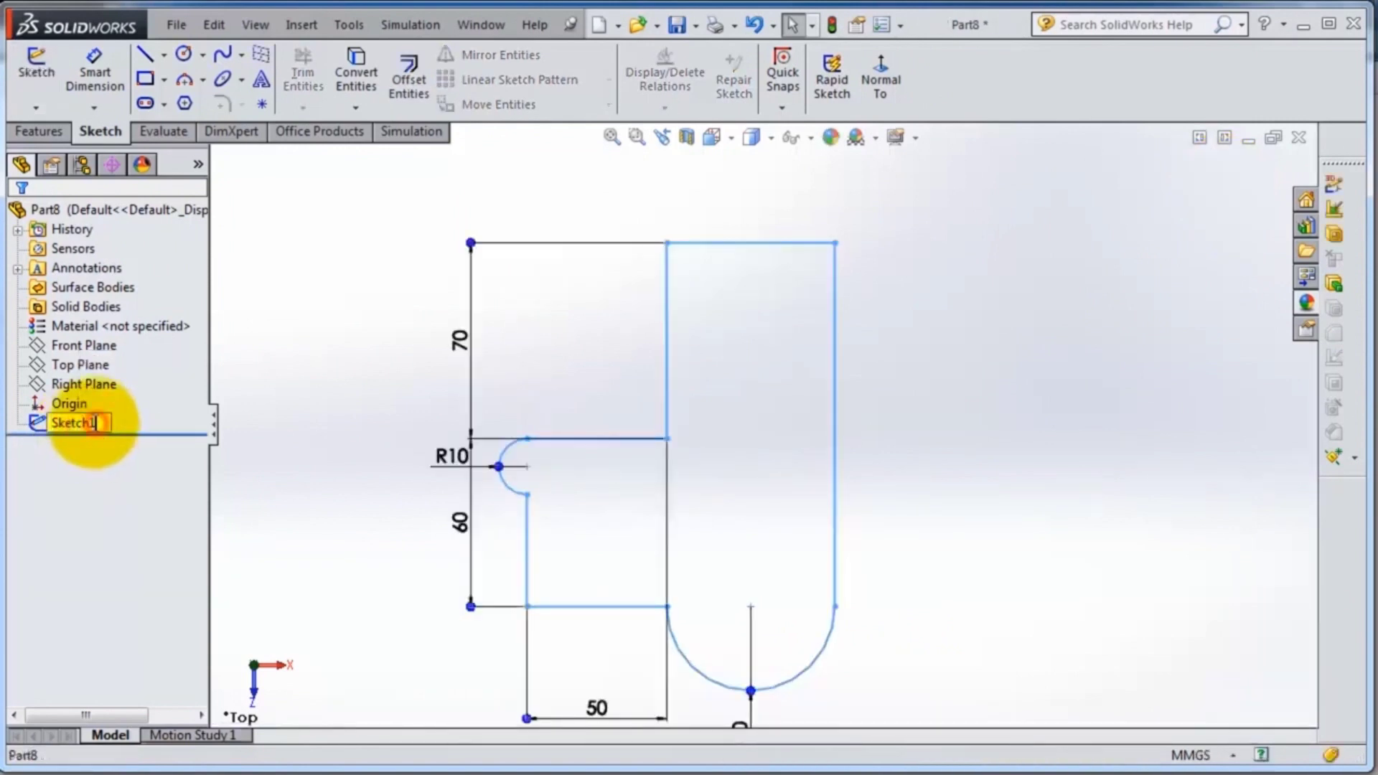
drag(95, 424, 60, 422)
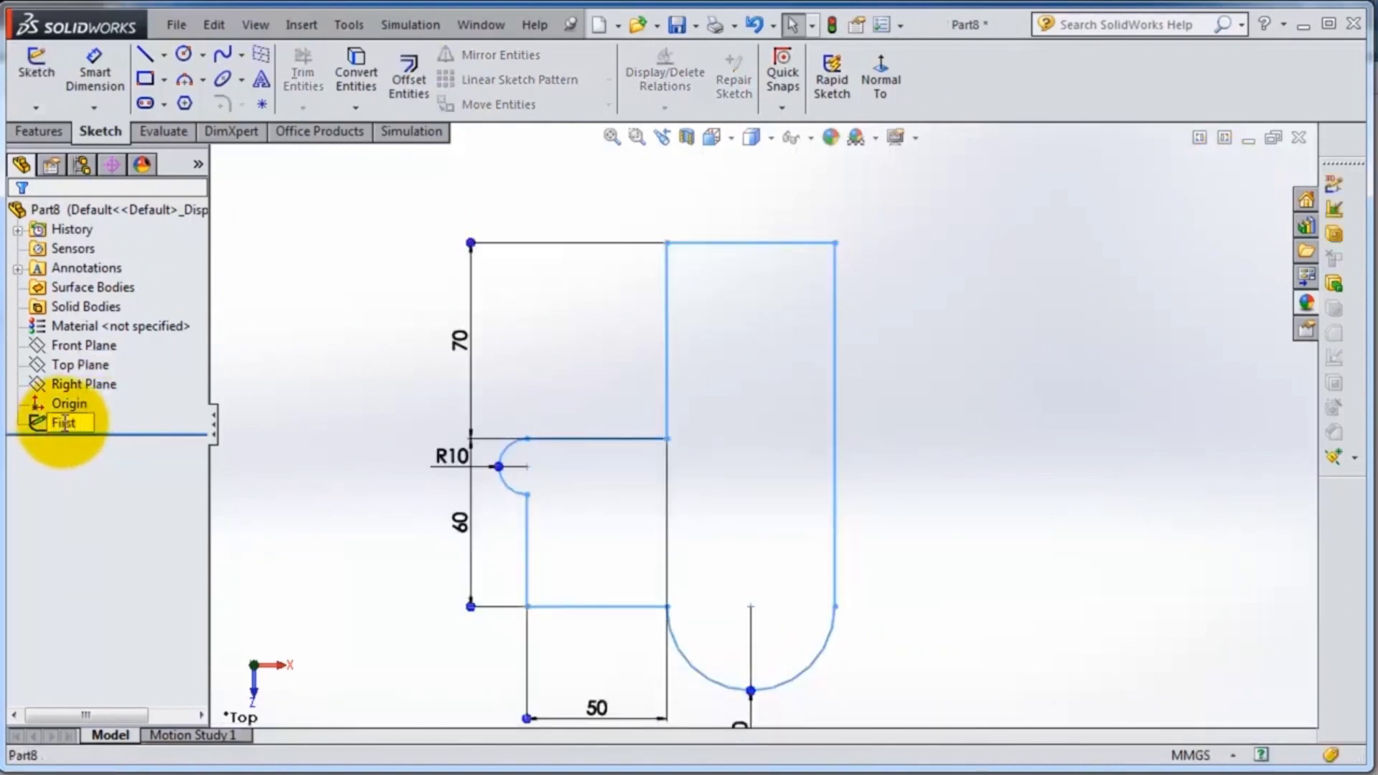
click(333, 446)
key(f)
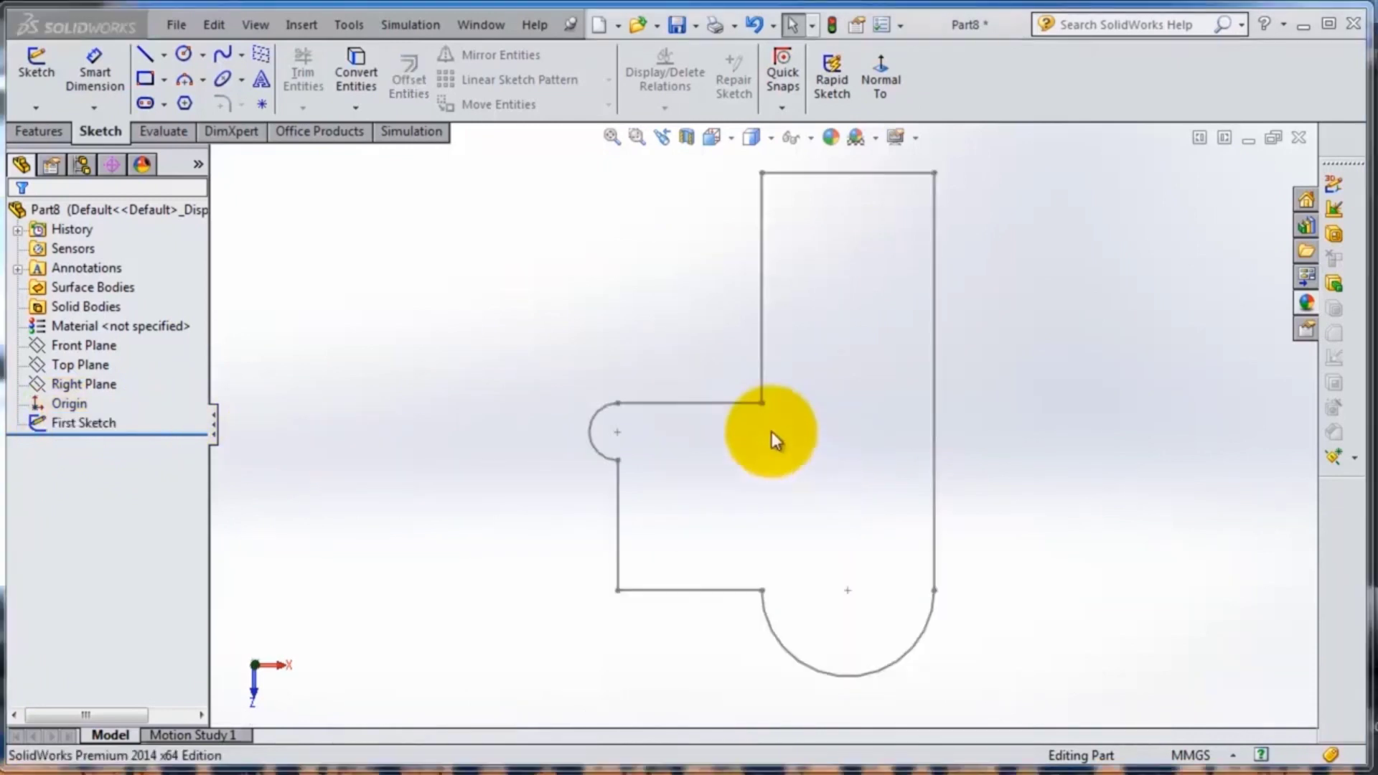
- Extrude First Sketch as a 10 mm blind boss into a solid plate
click(39, 131)
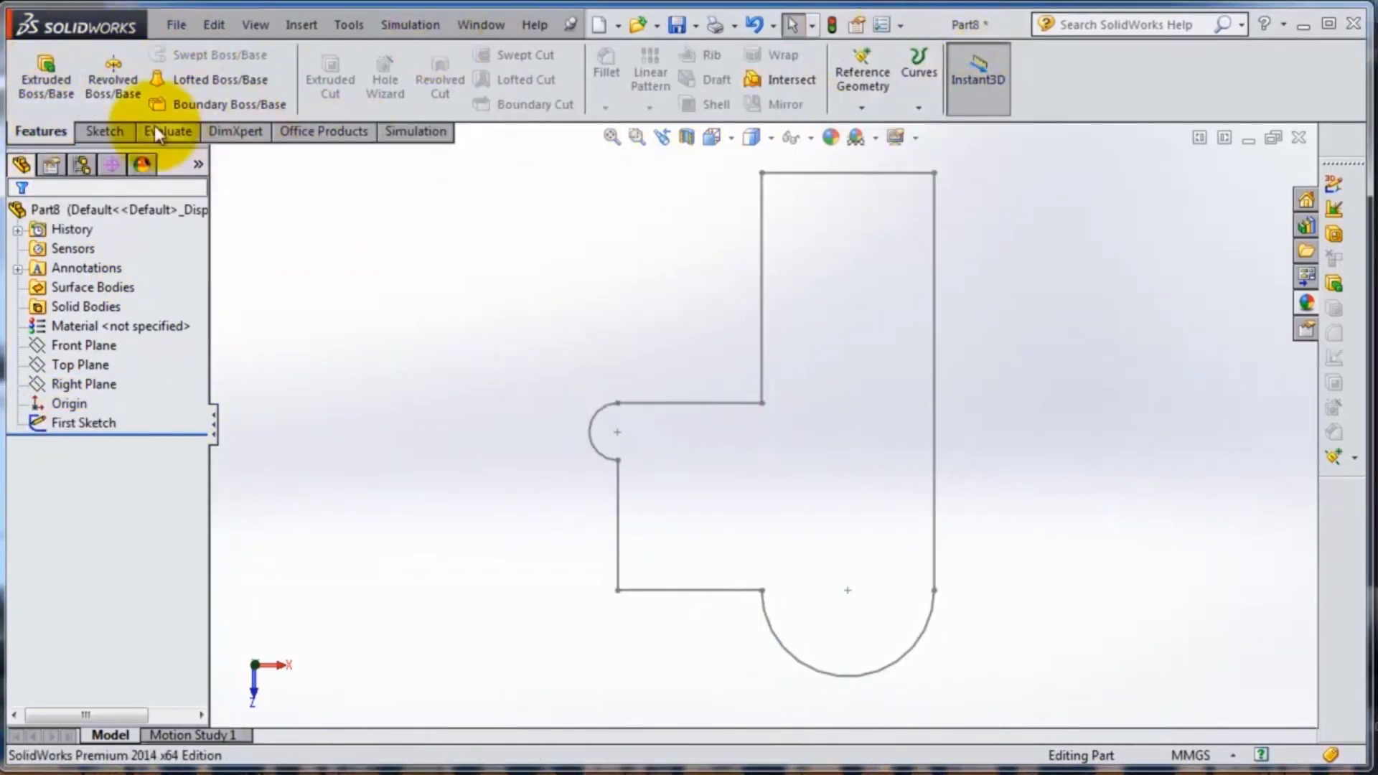
scroll(811, 454, up, 1)
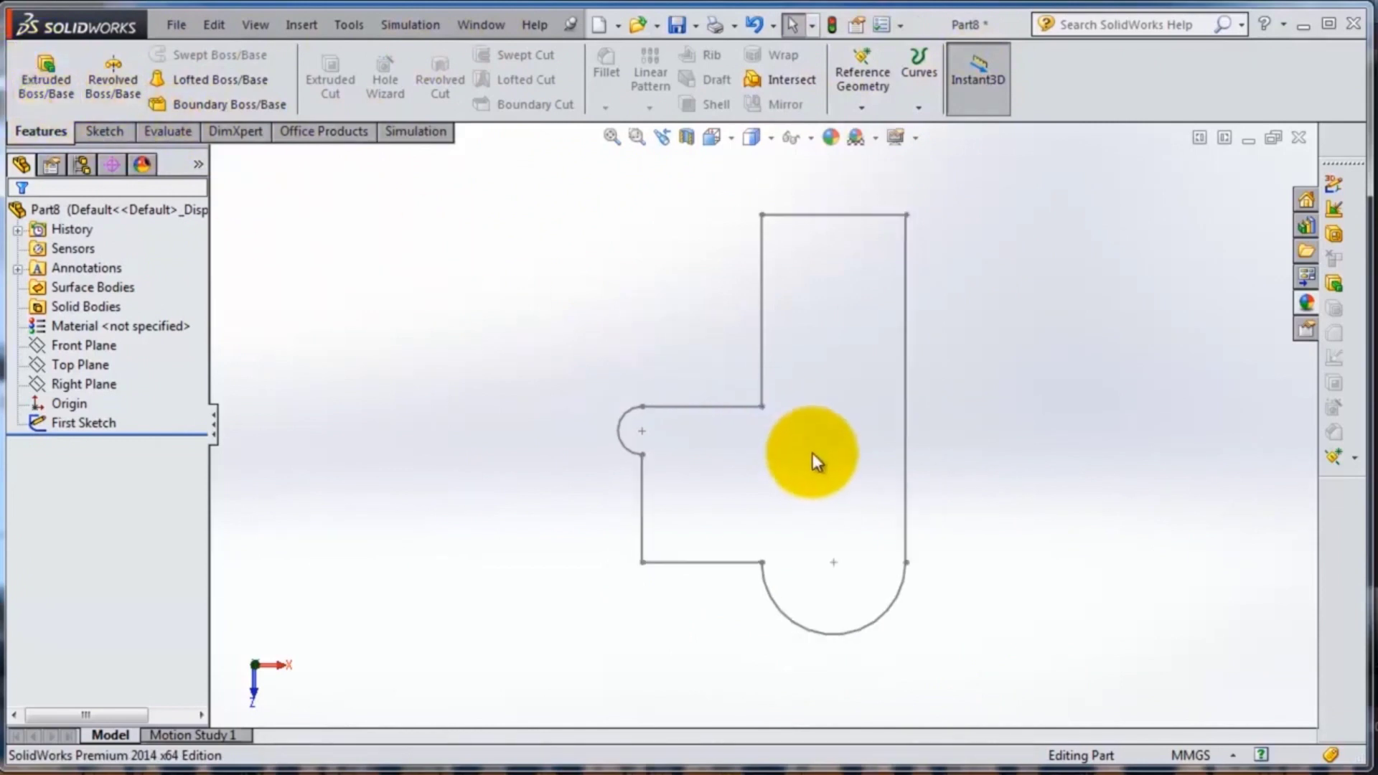
click(33, 92)
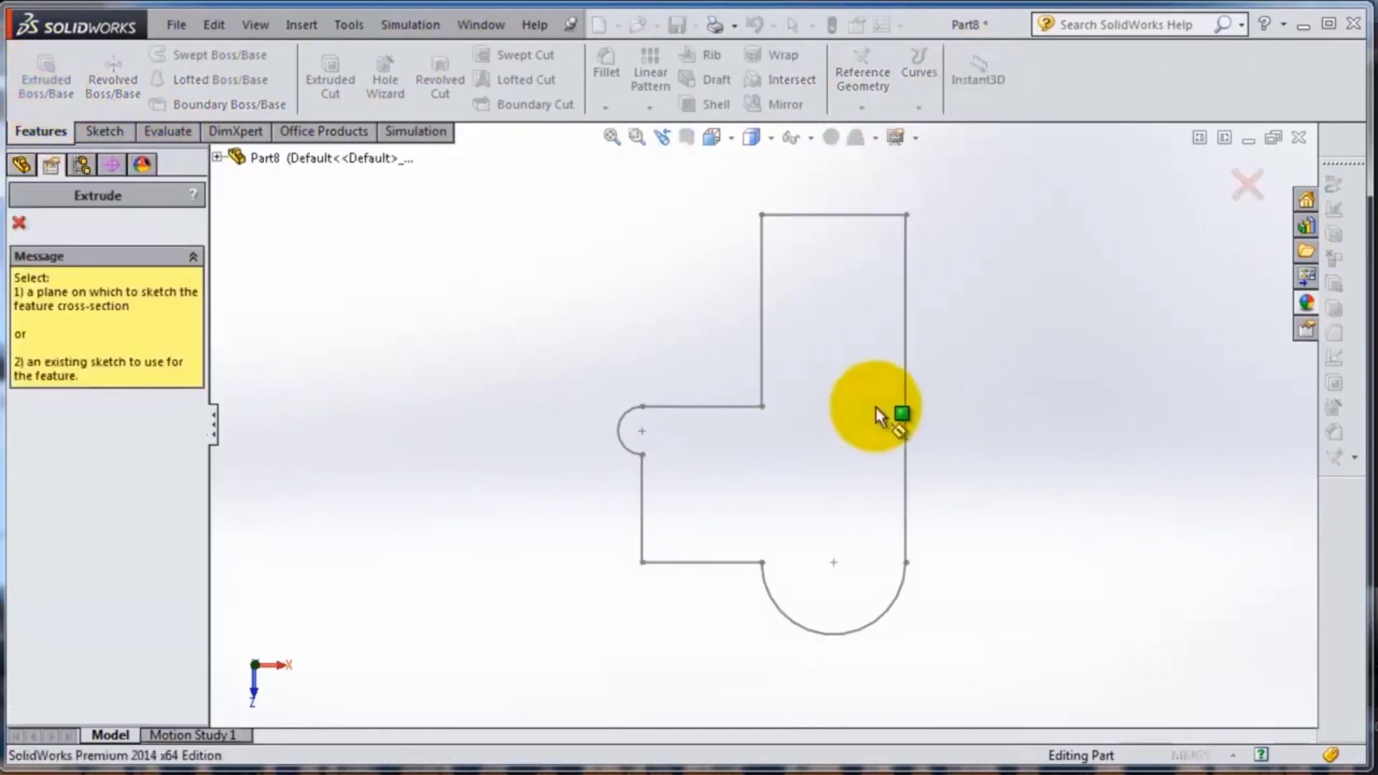
click(1246, 188)
click(85, 424)
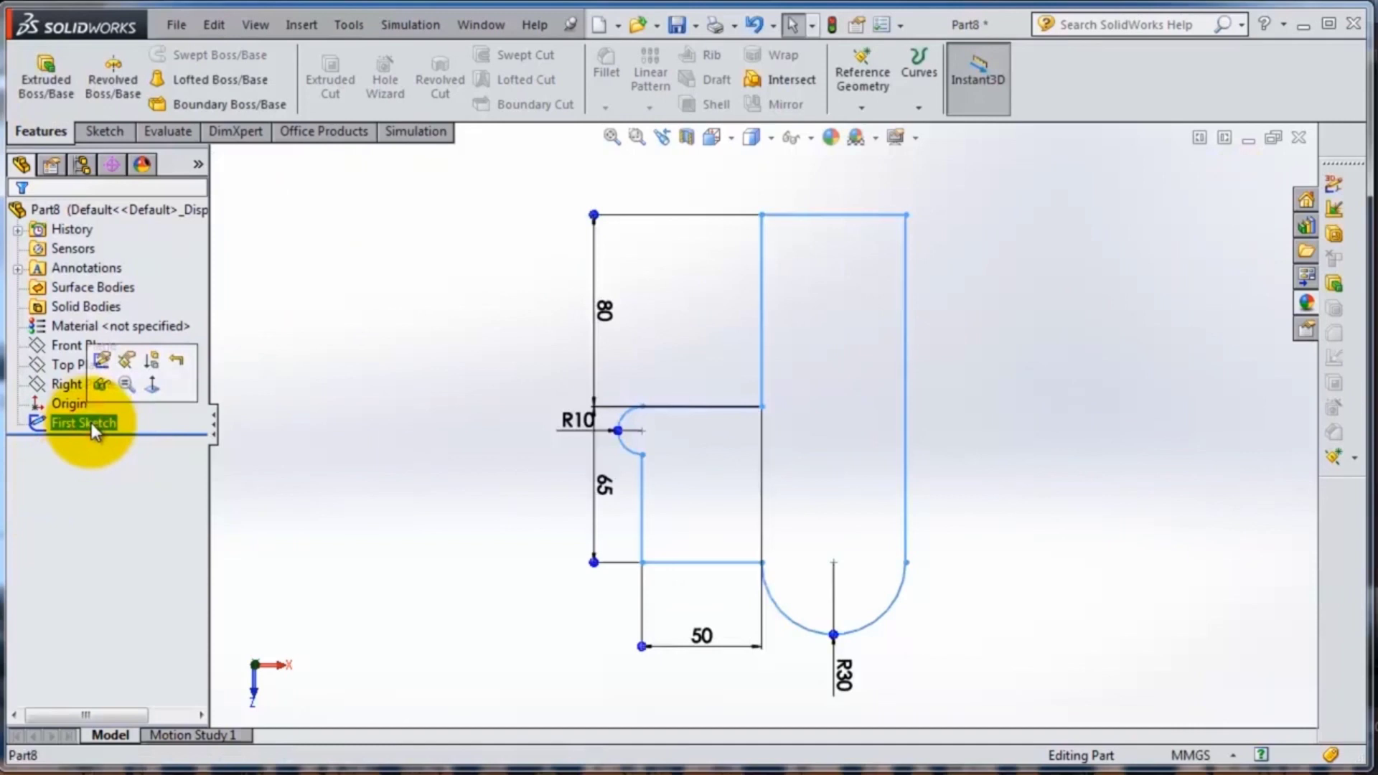
click(43, 80)
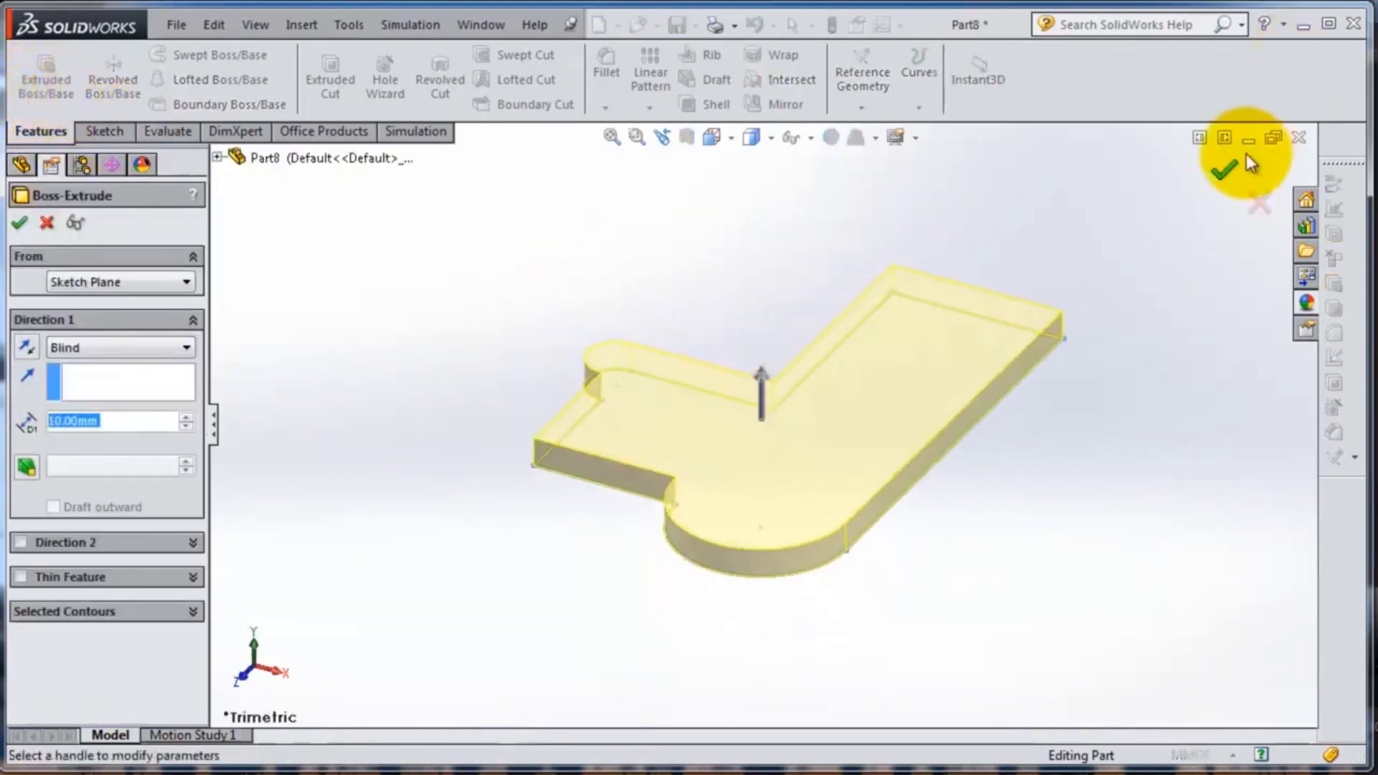
click(1241, 159)
mouse_move(689, 316)
middle_down()
mouse_move(679, 285)
mouse_move(726, 305)
mouse_move(978, 560)
mouse_move(913, 545)
mouse_move(963, 541)
mouse_move(972, 563)
middle_up()
click(1185, 656)
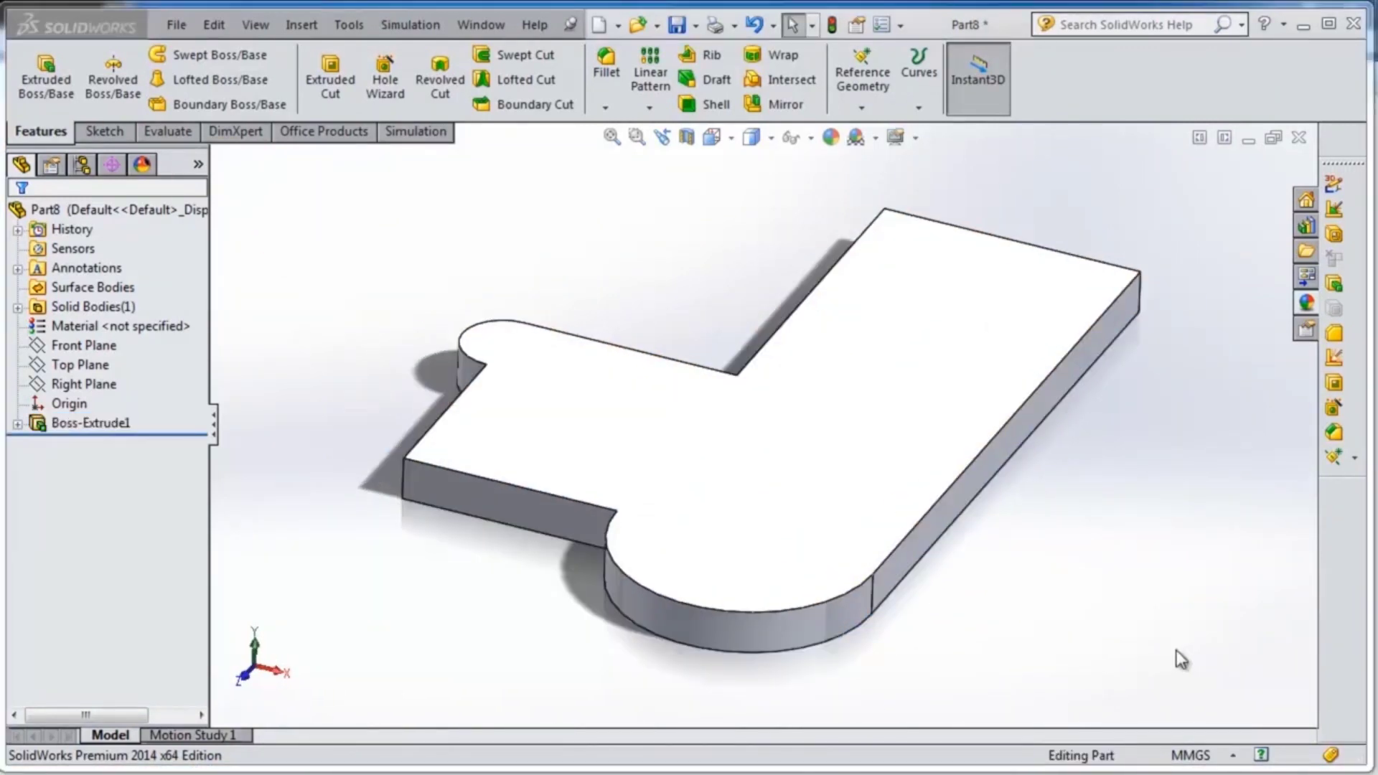
middle_drag(972, 467, 854, 464)
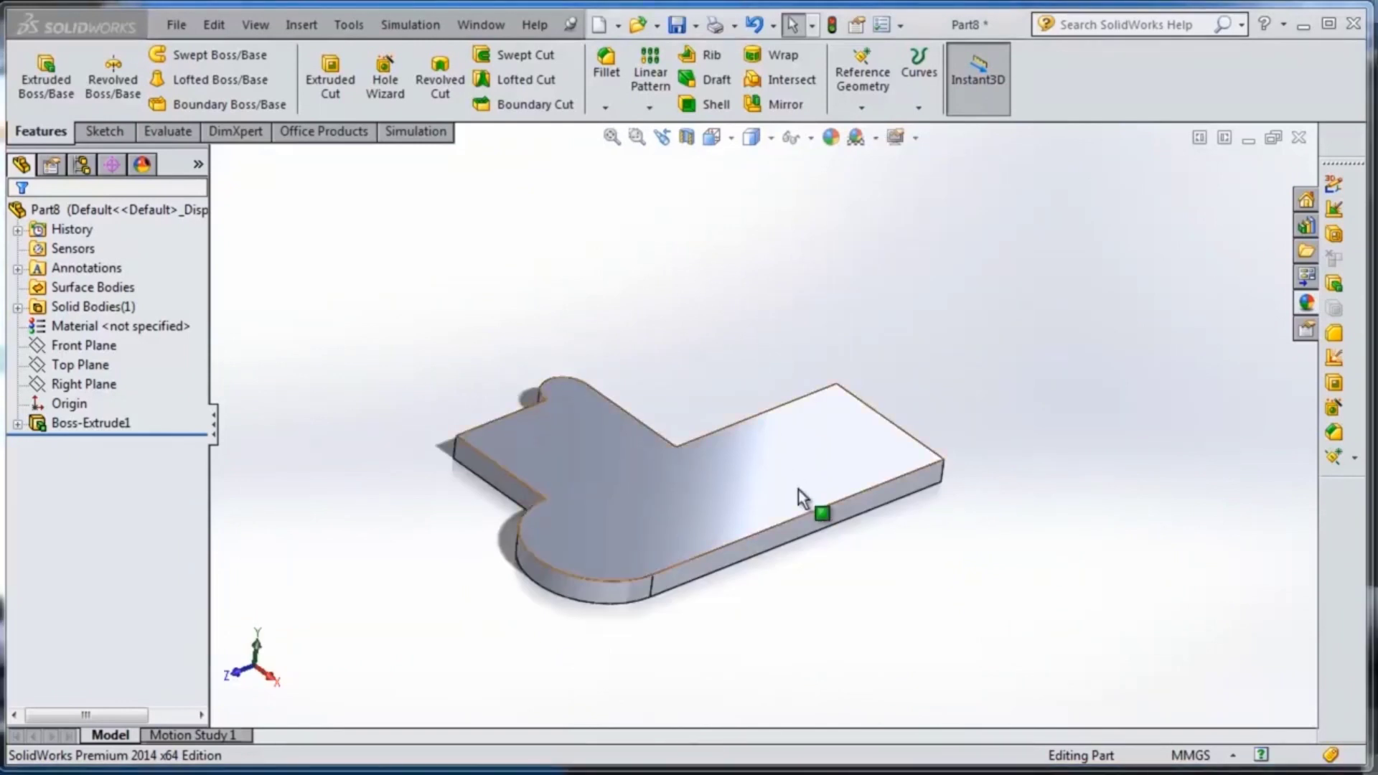
scroll(754, 430, up, 5)
scroll(713, 357, down, 10)
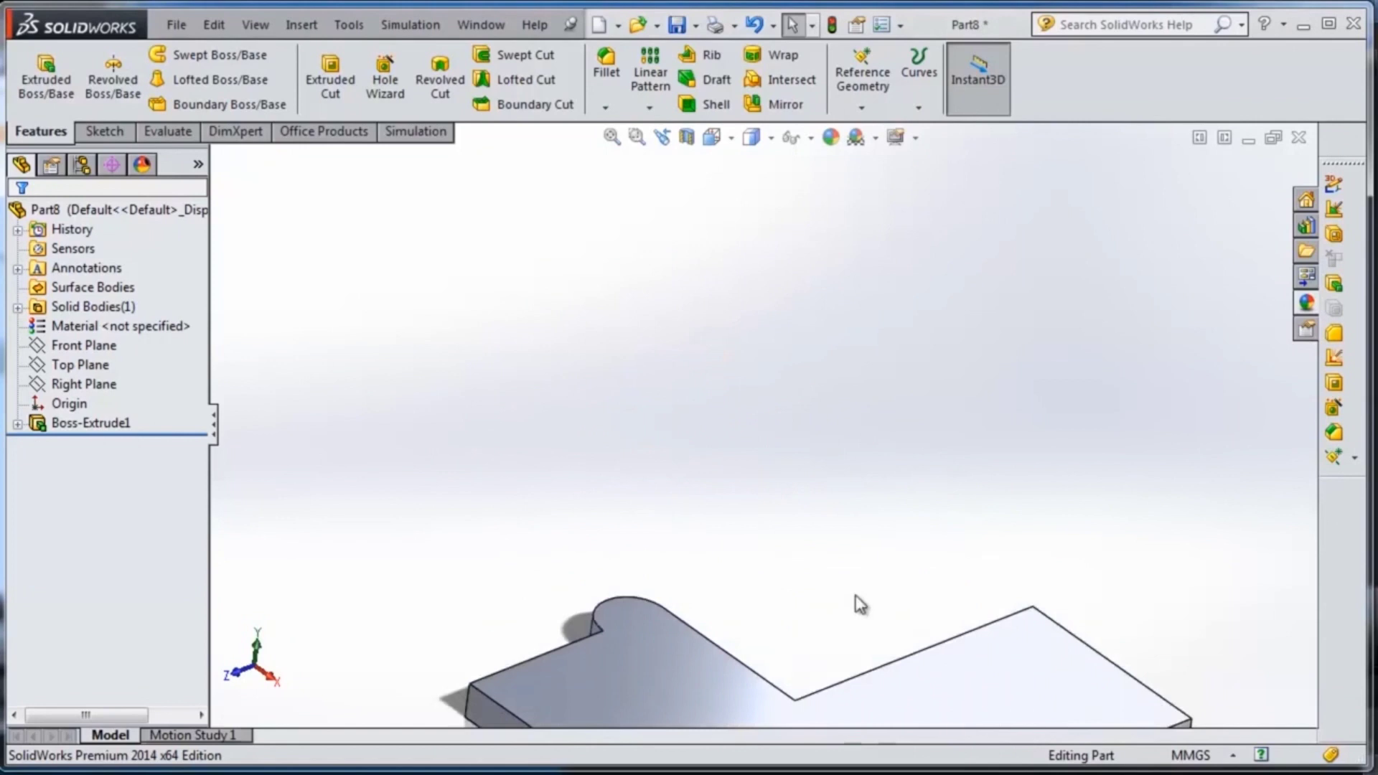
scroll(861, 610, up, 8)
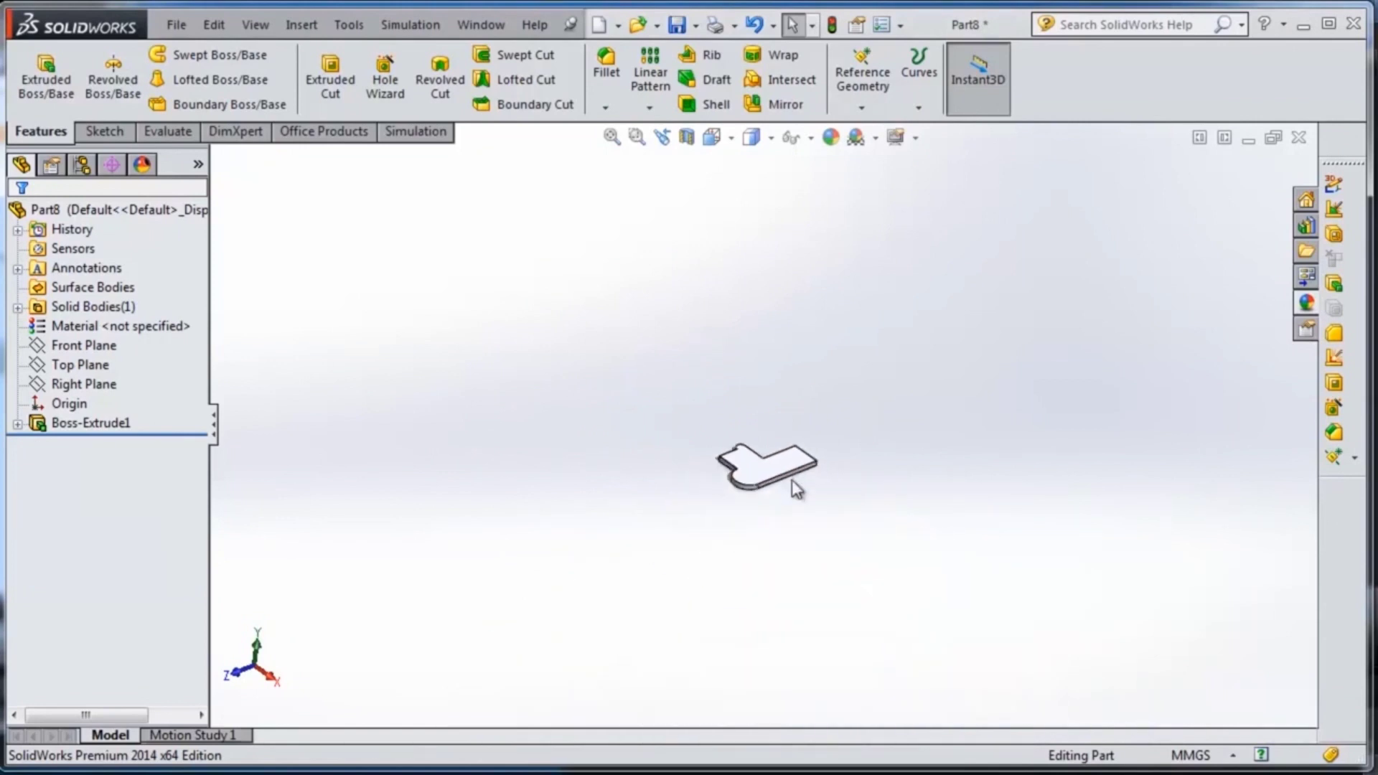
scroll(709, 403, down, 8)
scroll(696, 391, up, 2)
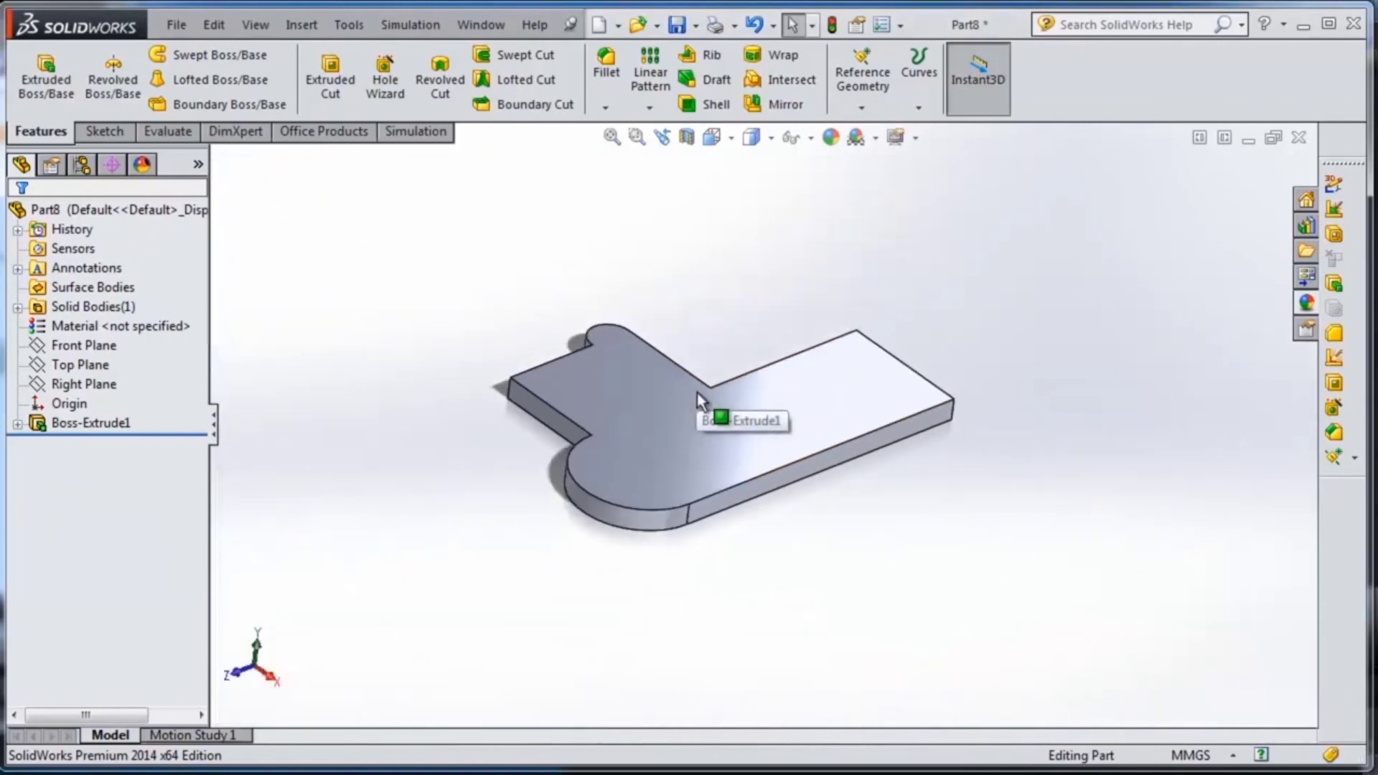
scroll(699, 391, down, 5)
scroll(888, 484, up, 3)
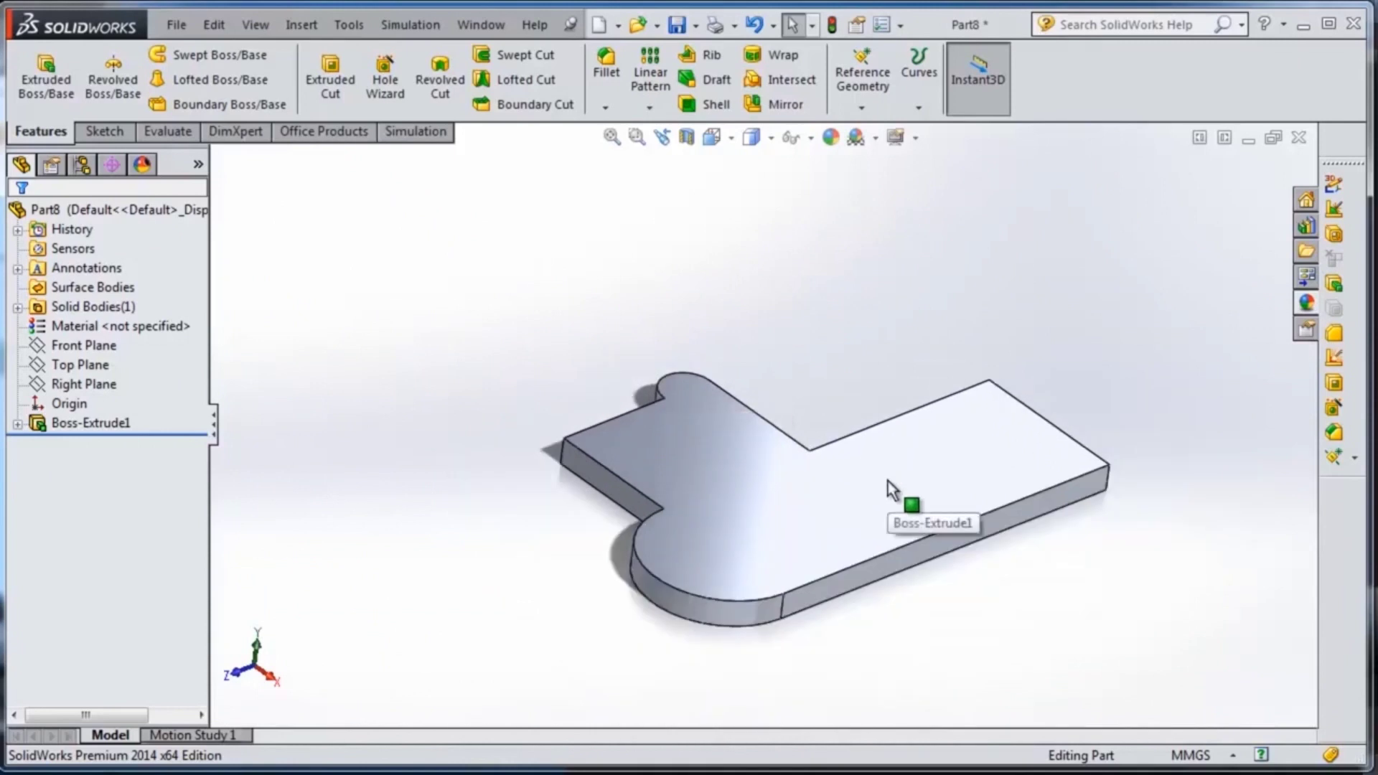
key(Up)
key(Up)
key(Up)
key(Up)
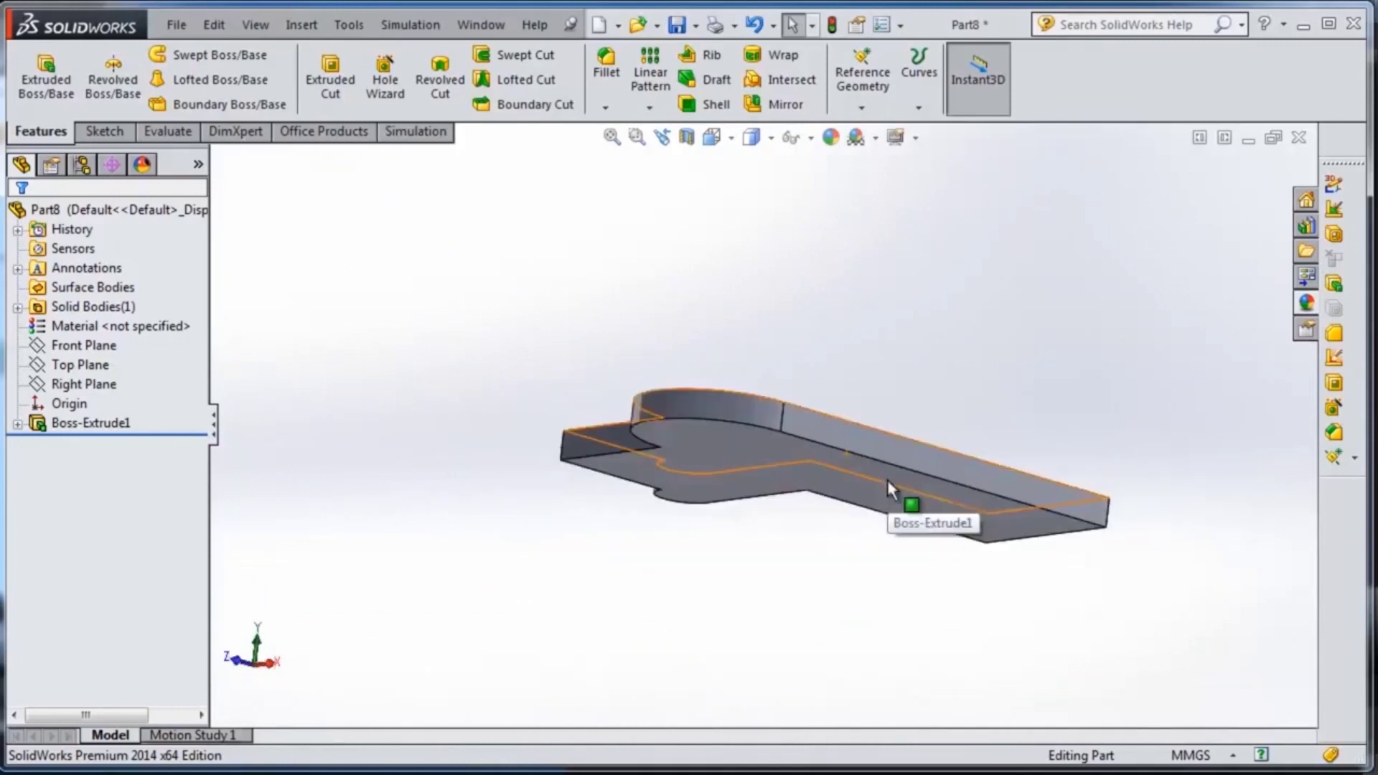
key(Up)
key(Up)
key(Up)
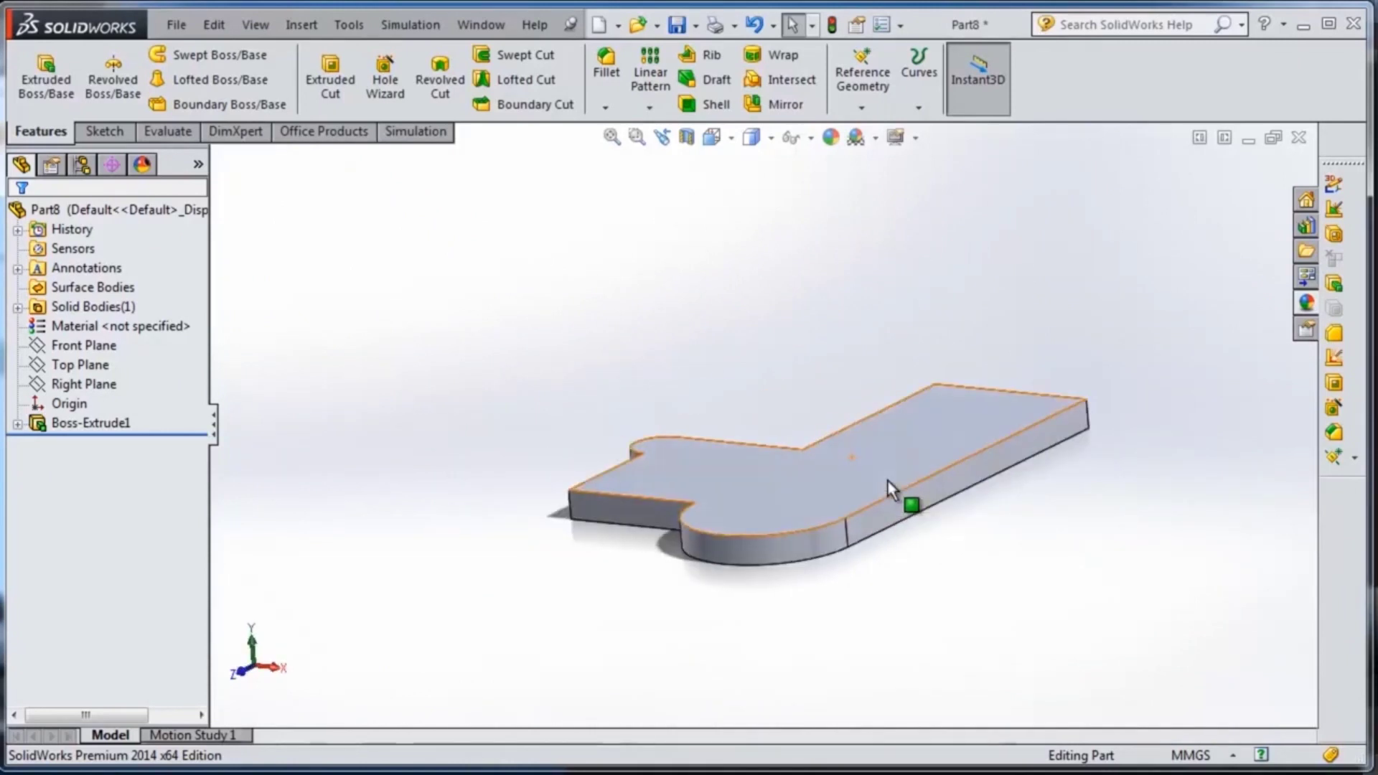
key(f)
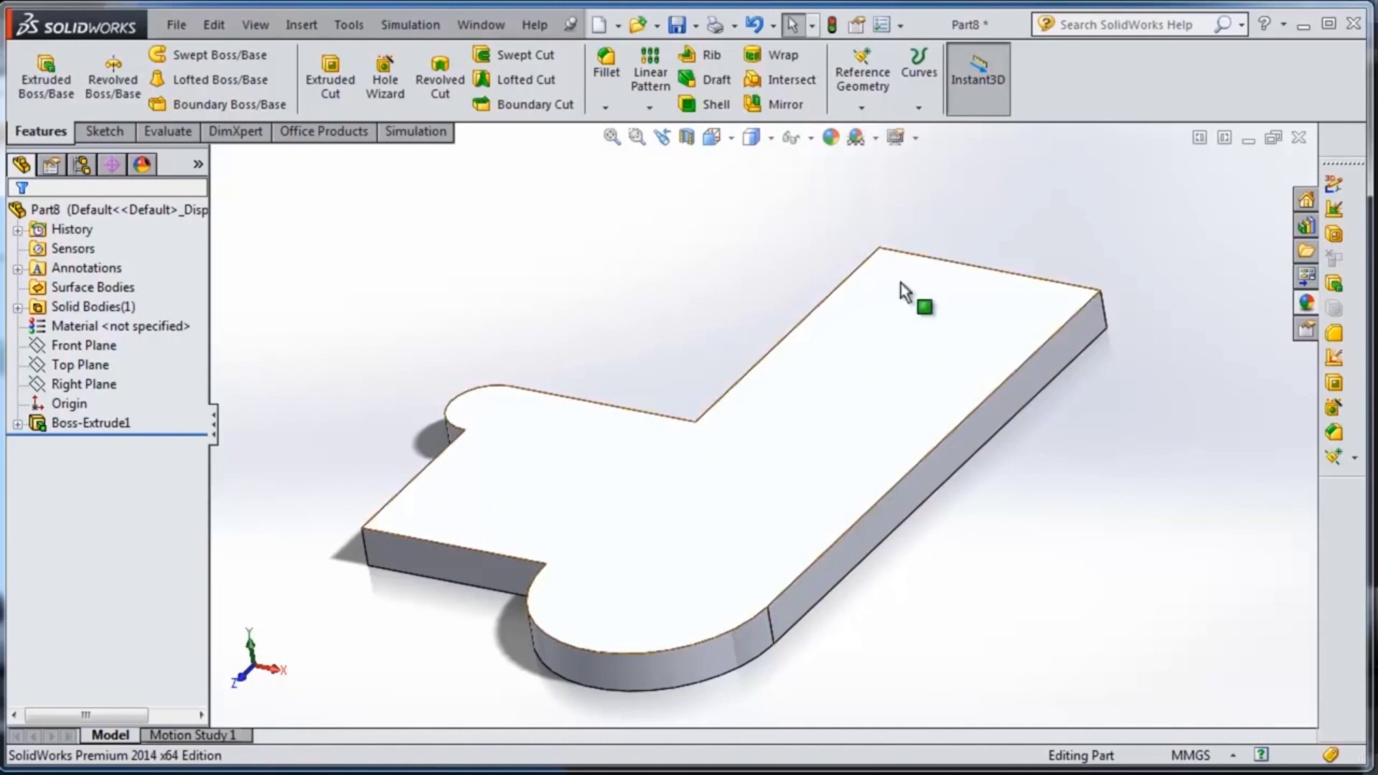
- Try the view orientation and display style lists, hide the view selector, and show the Left view
click(732, 140)
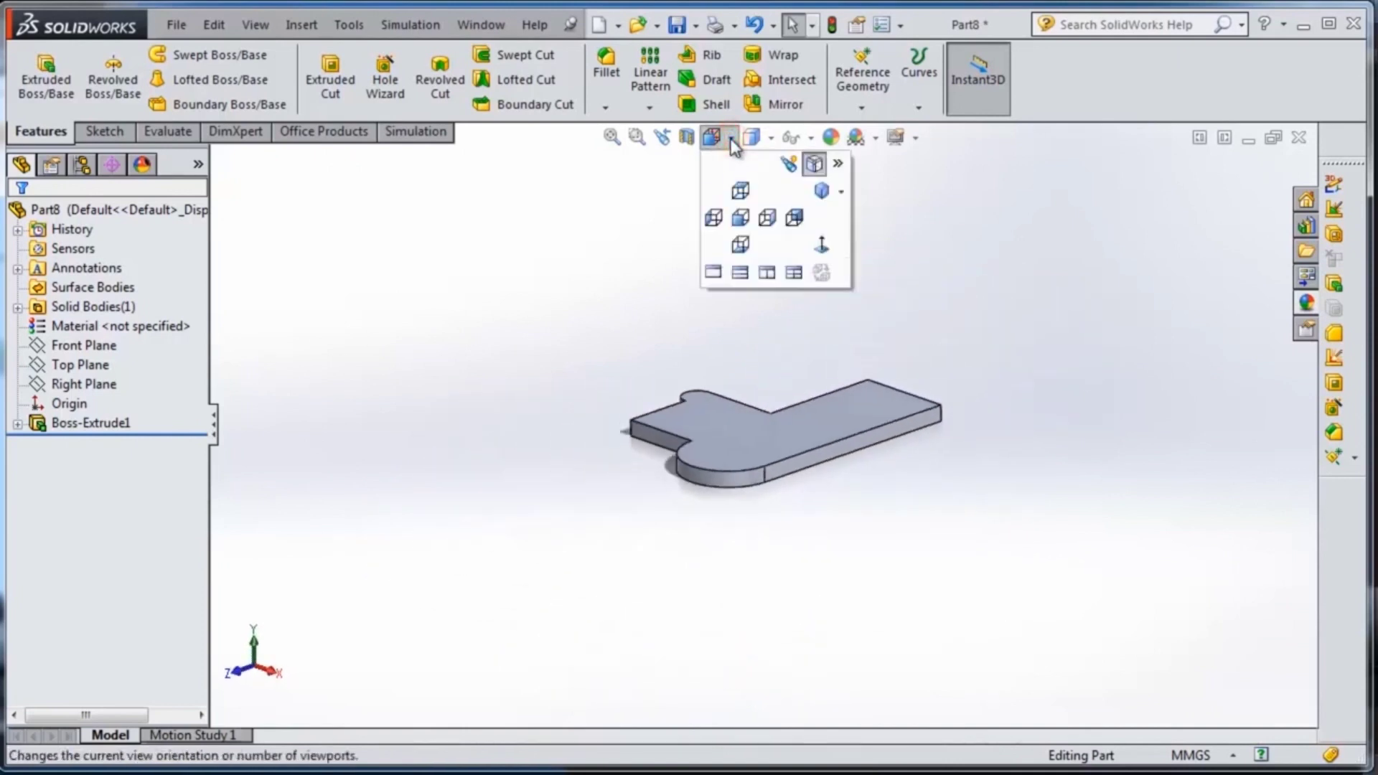
click(771, 137)
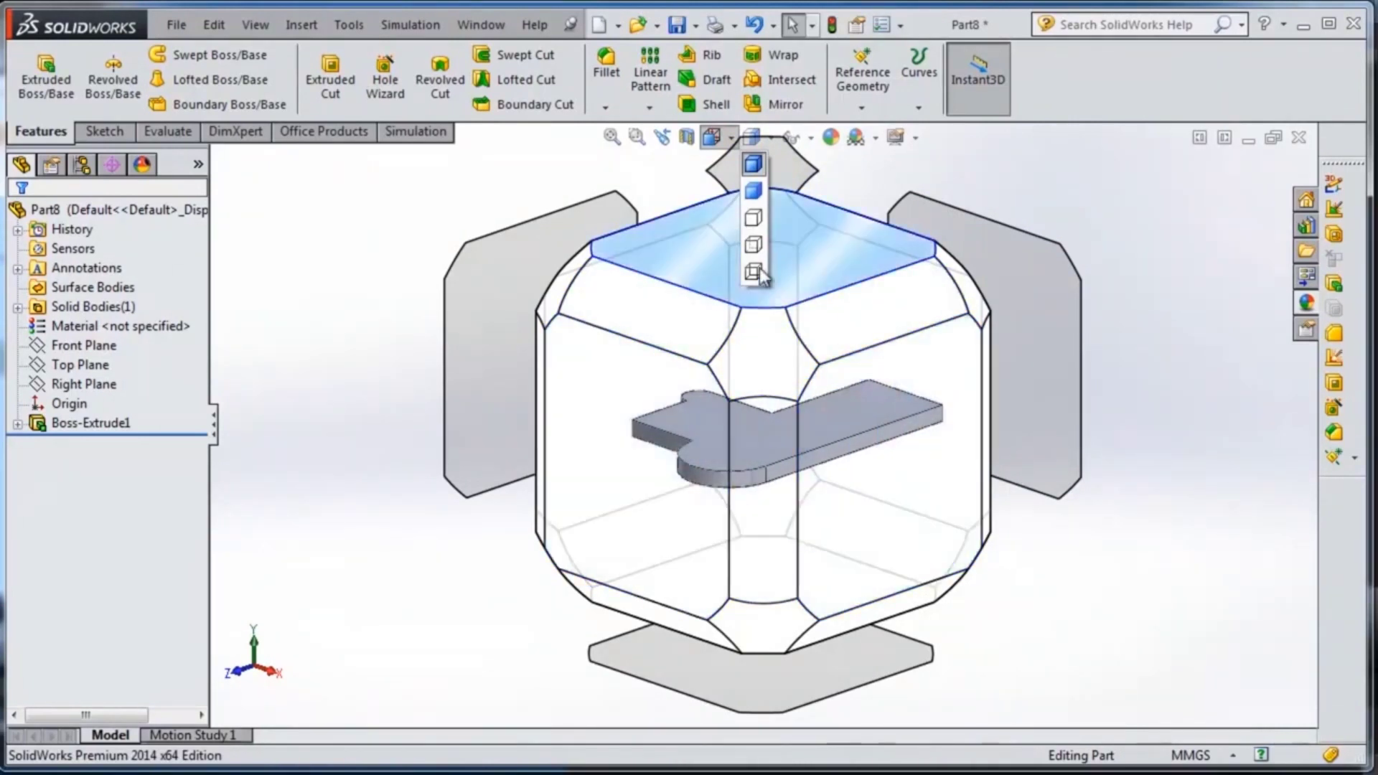
click(712, 140)
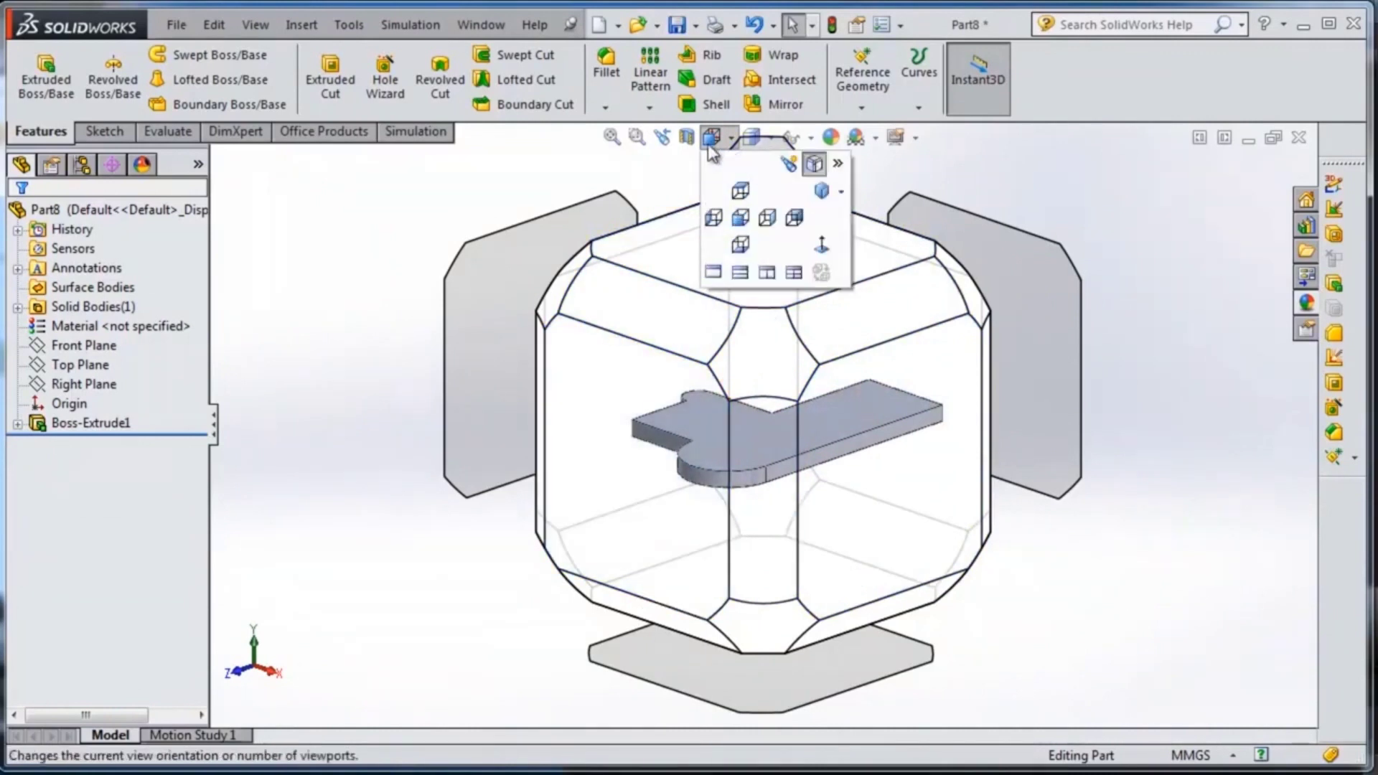
click(815, 165)
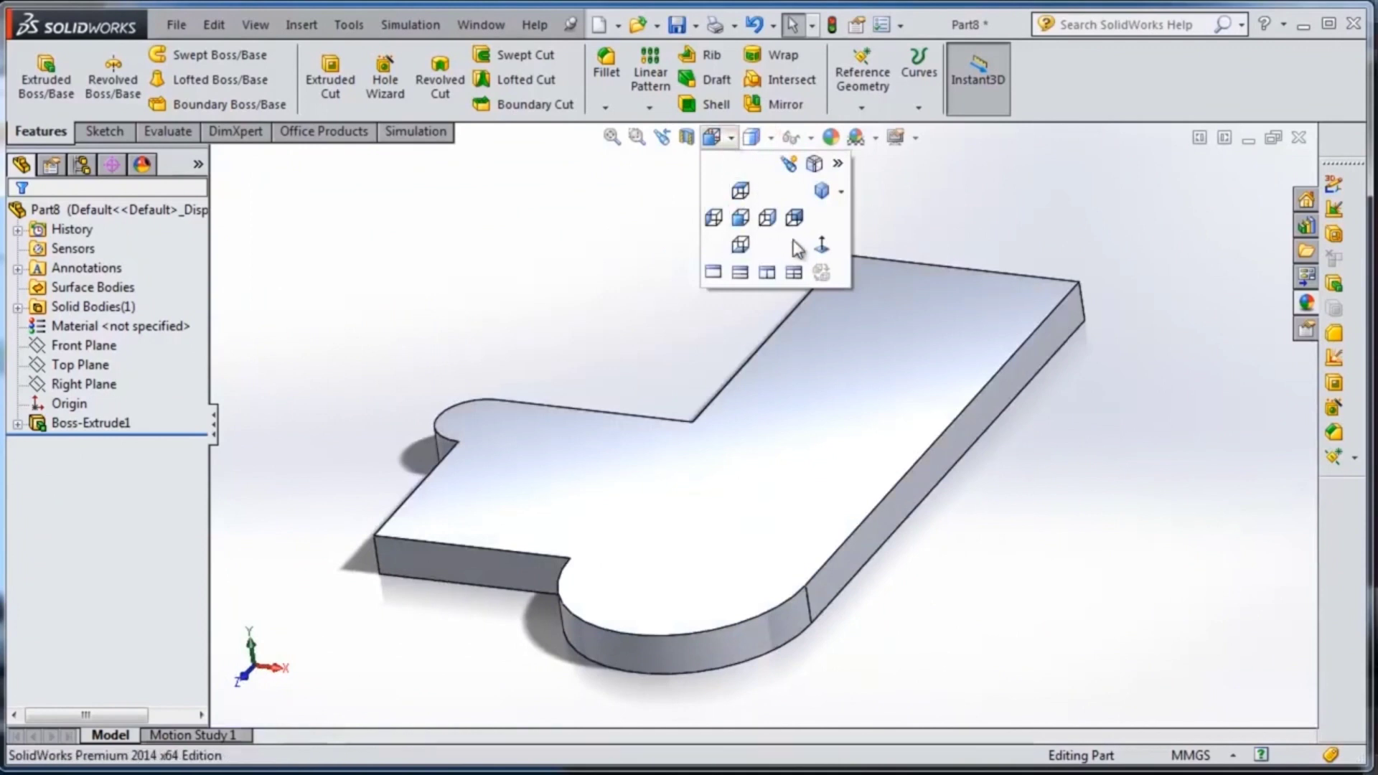
click(714, 218)
- Cycle through Bottom and Right views and orbit, finishing on the Back view
click(731, 138)
click(740, 245)
click(767, 218)
click(740, 245)
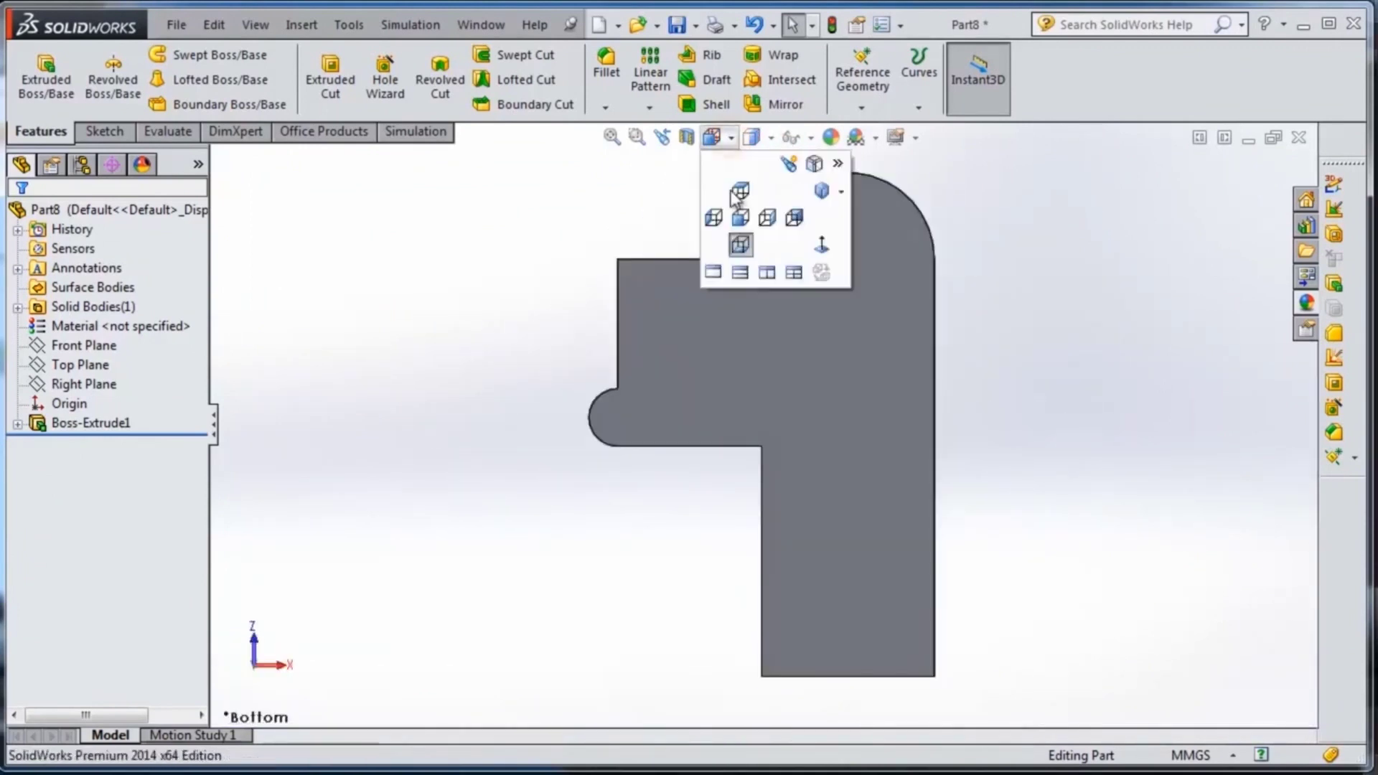
middle_drag(655, 215, 994, 548)
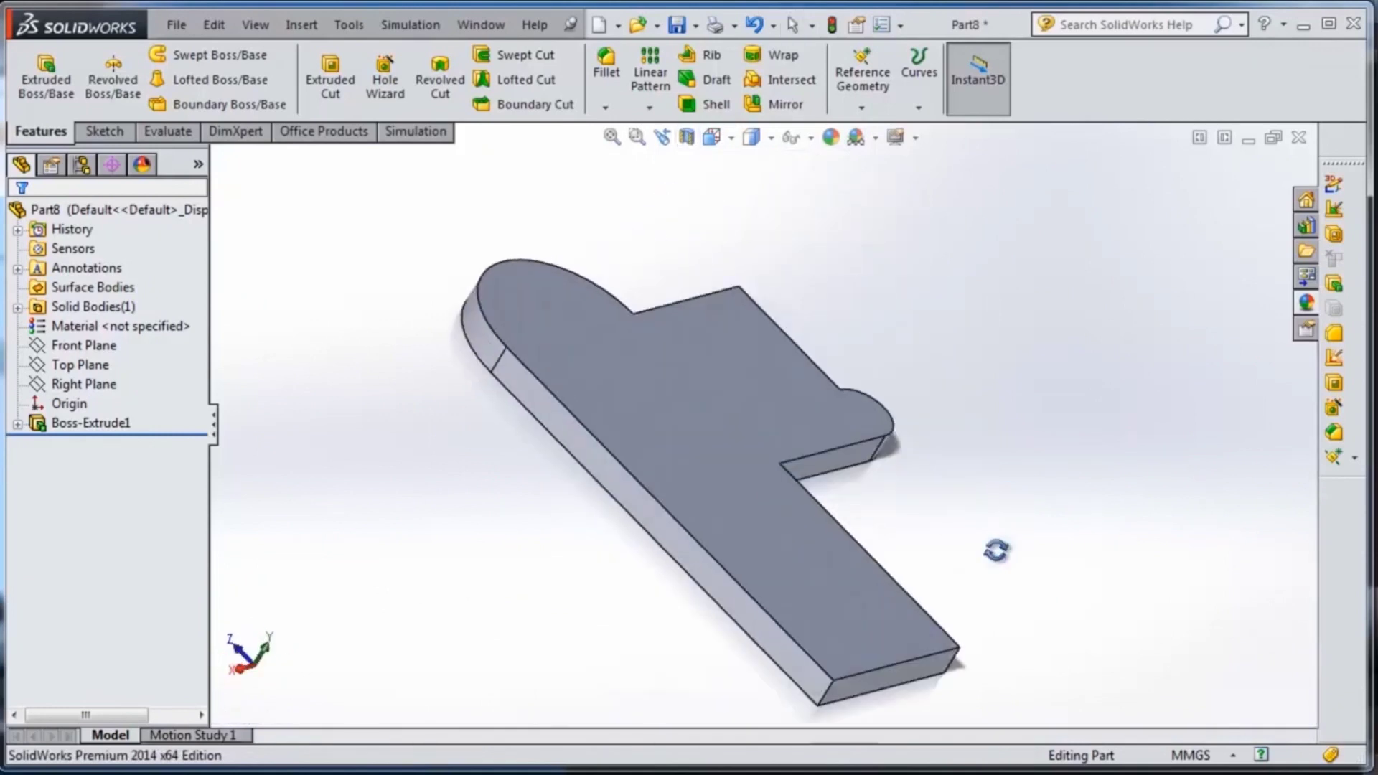
click(730, 138)
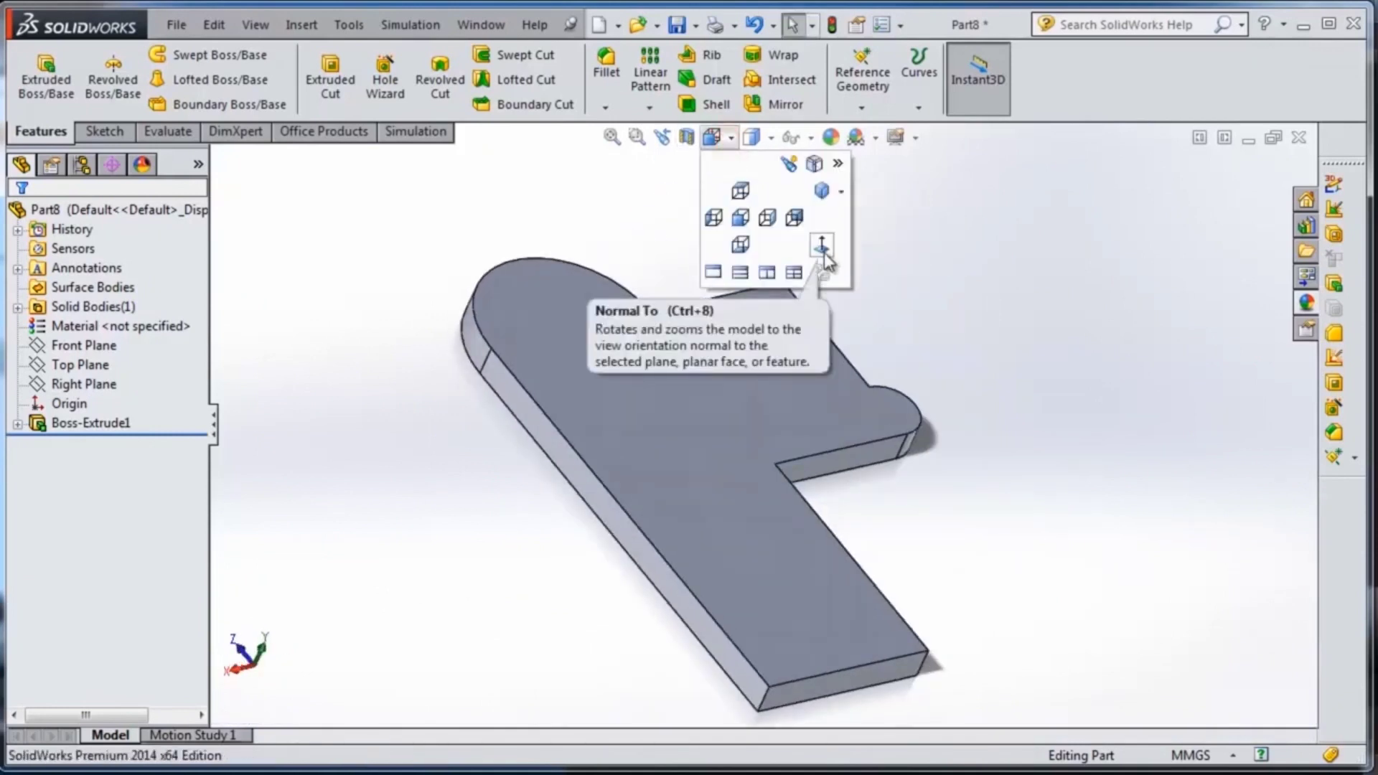
click(794, 217)
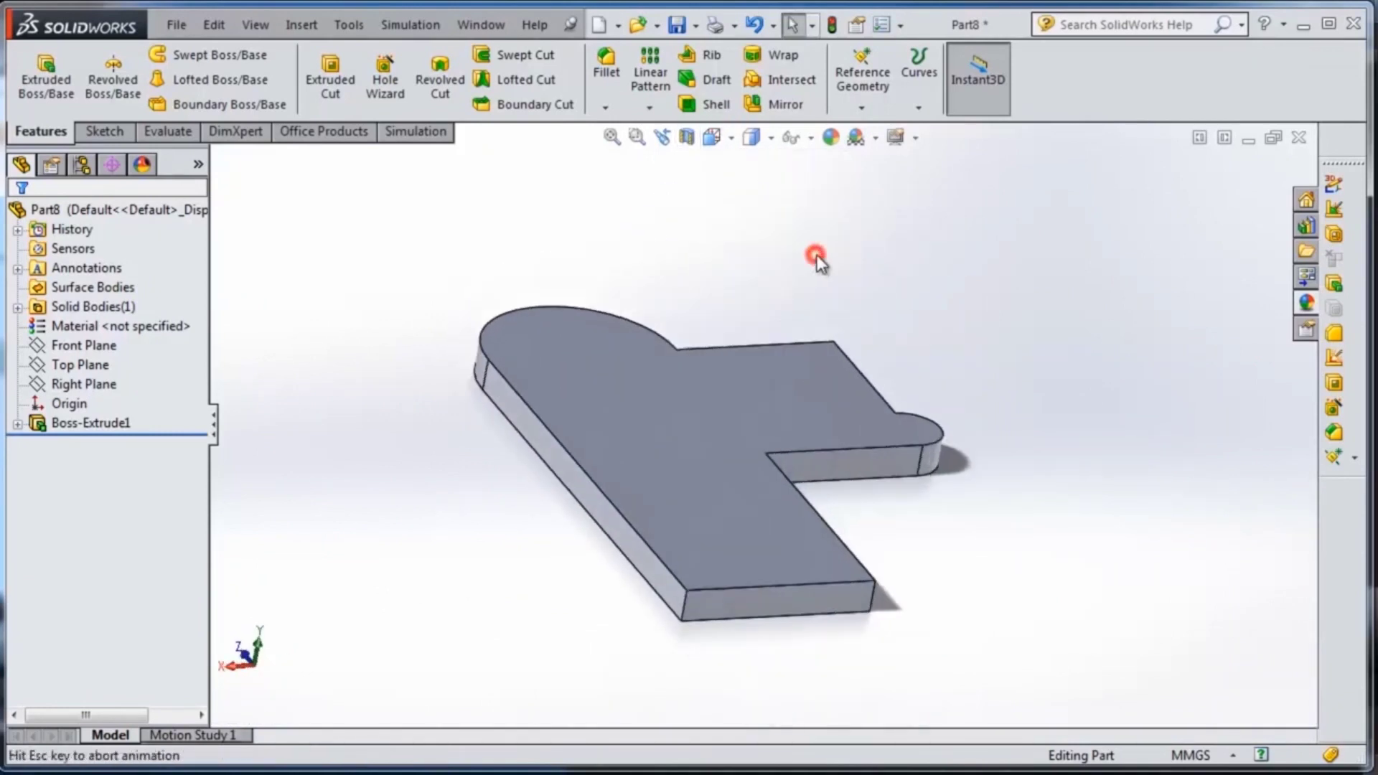
- View the plate isometric, then face-on with Normal To, then orbit to an angled 3-D view
key(ctrl+7)
click(826, 495)
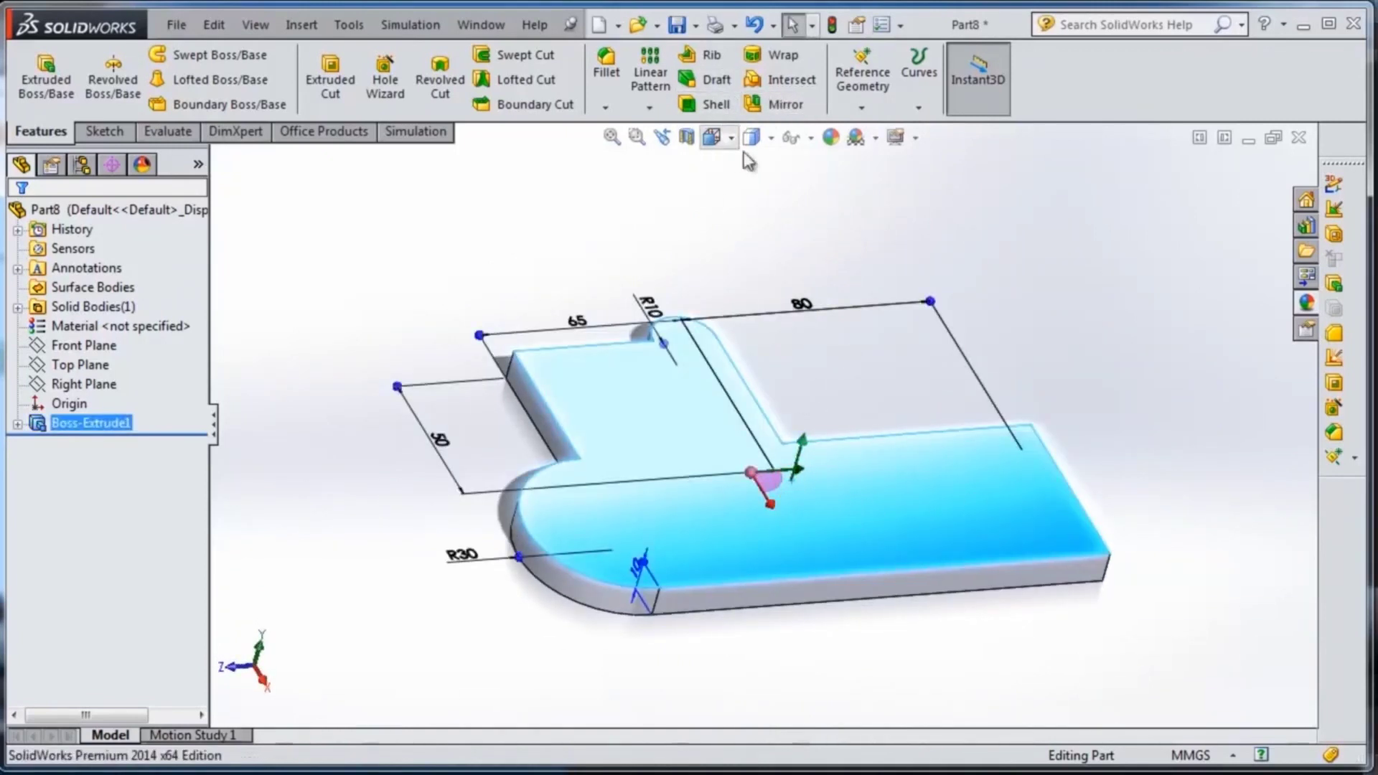
click(722, 138)
click(825, 239)
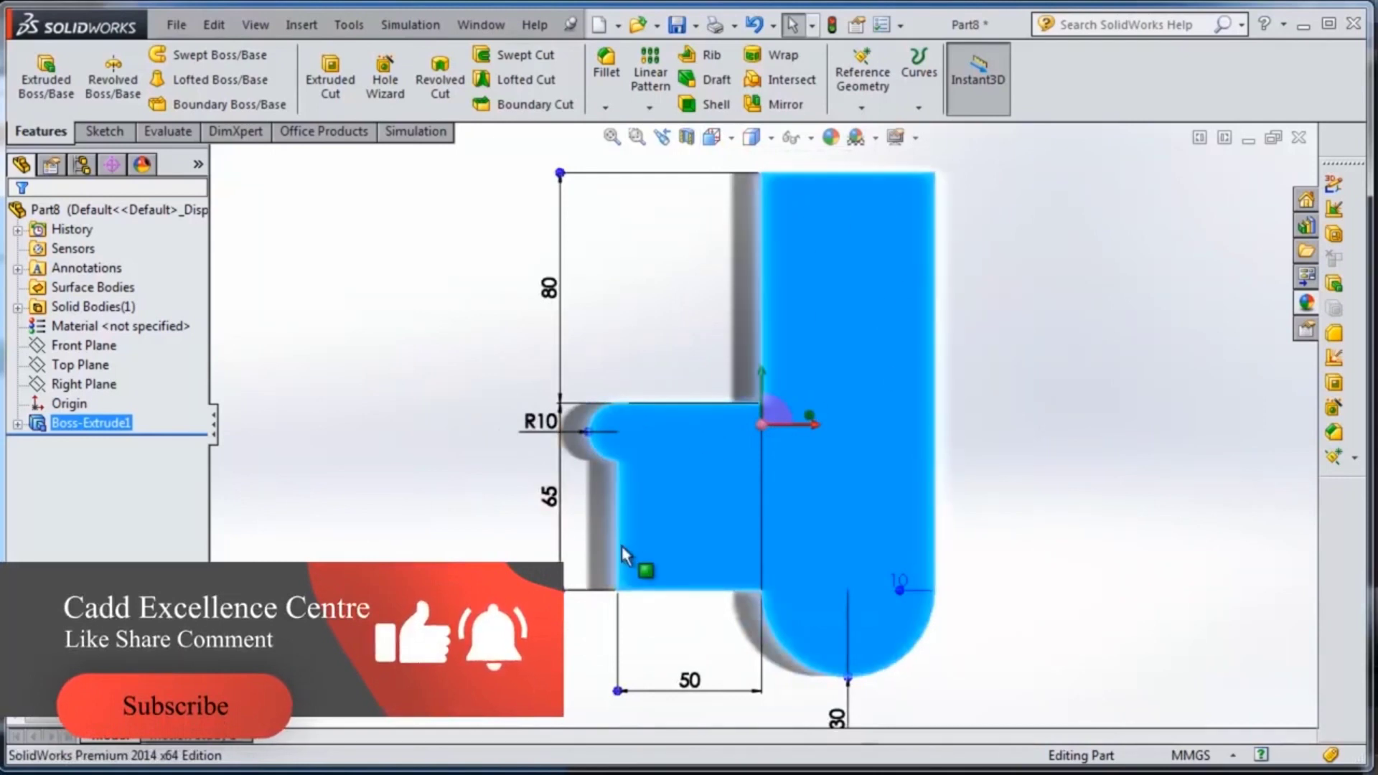
click(997, 352)
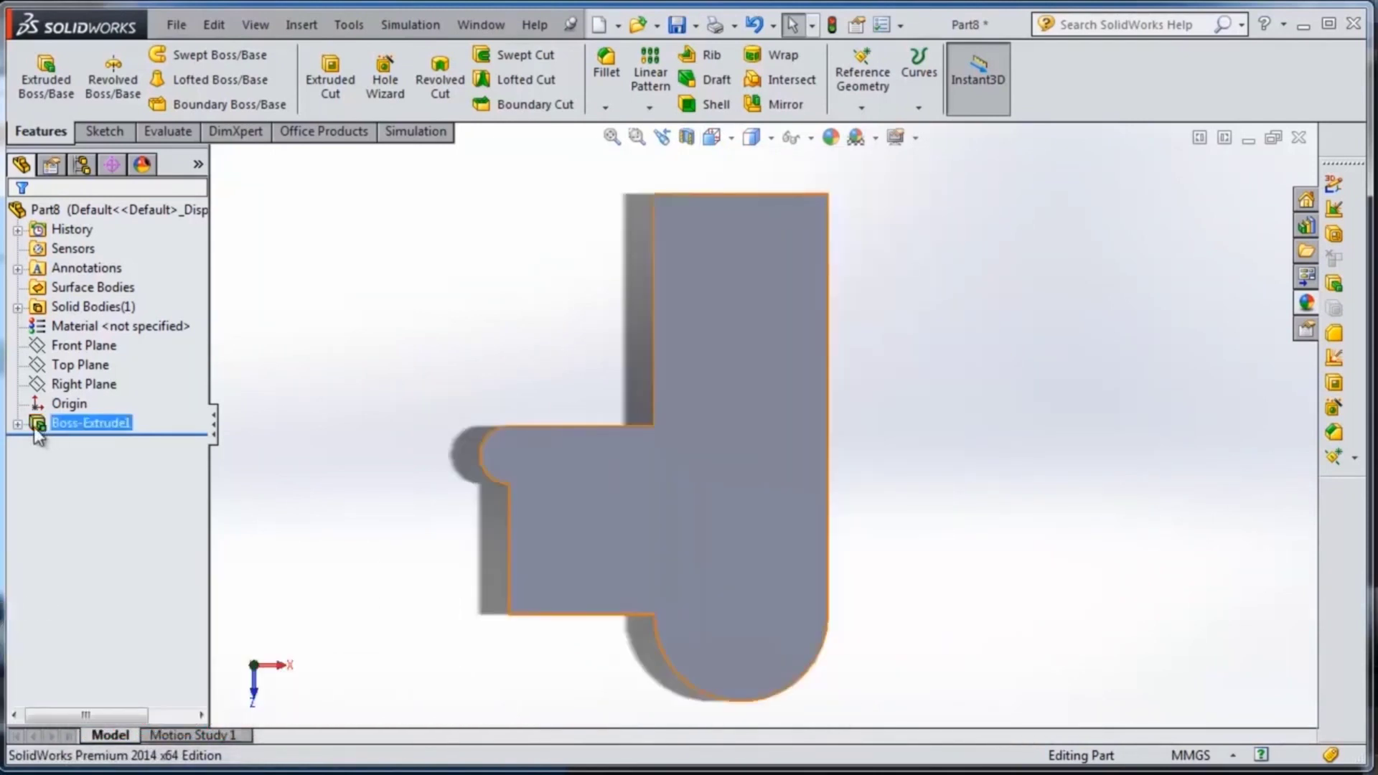
middle_drag(560, 287, 409, 208)
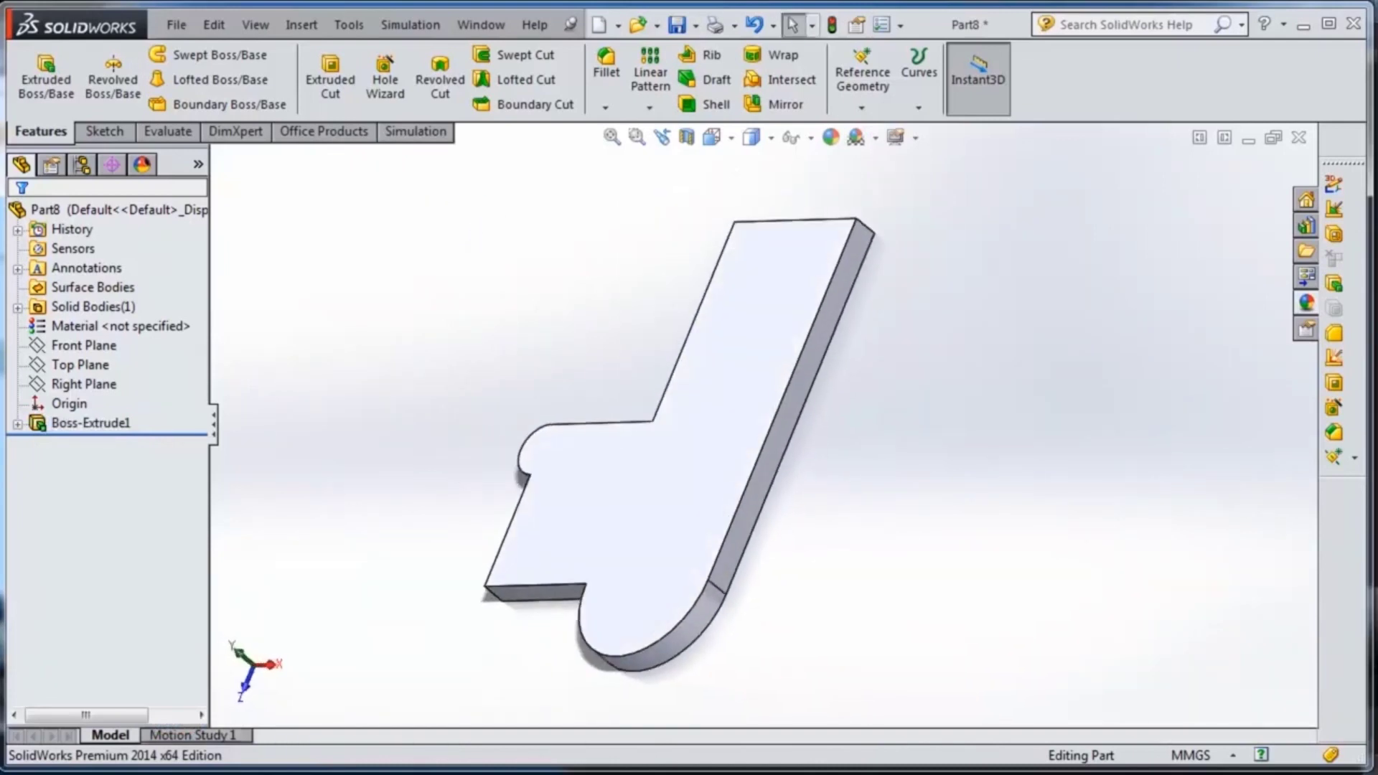
- Expand Boss-Extrude1 and select First Sketch to show its 80, 65, 50, R10 and R30 dimensions
click(18, 425)
click(82, 442)
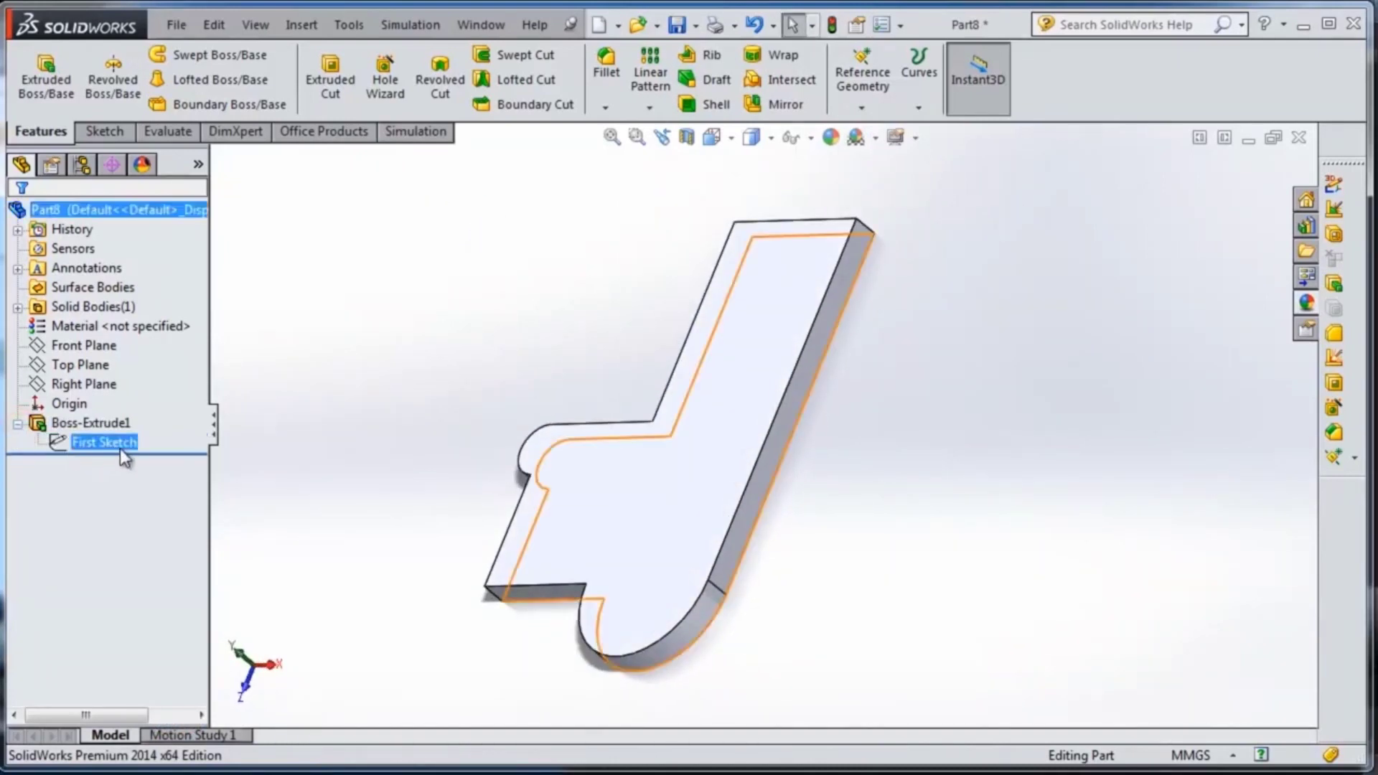
key(ctrl+8)
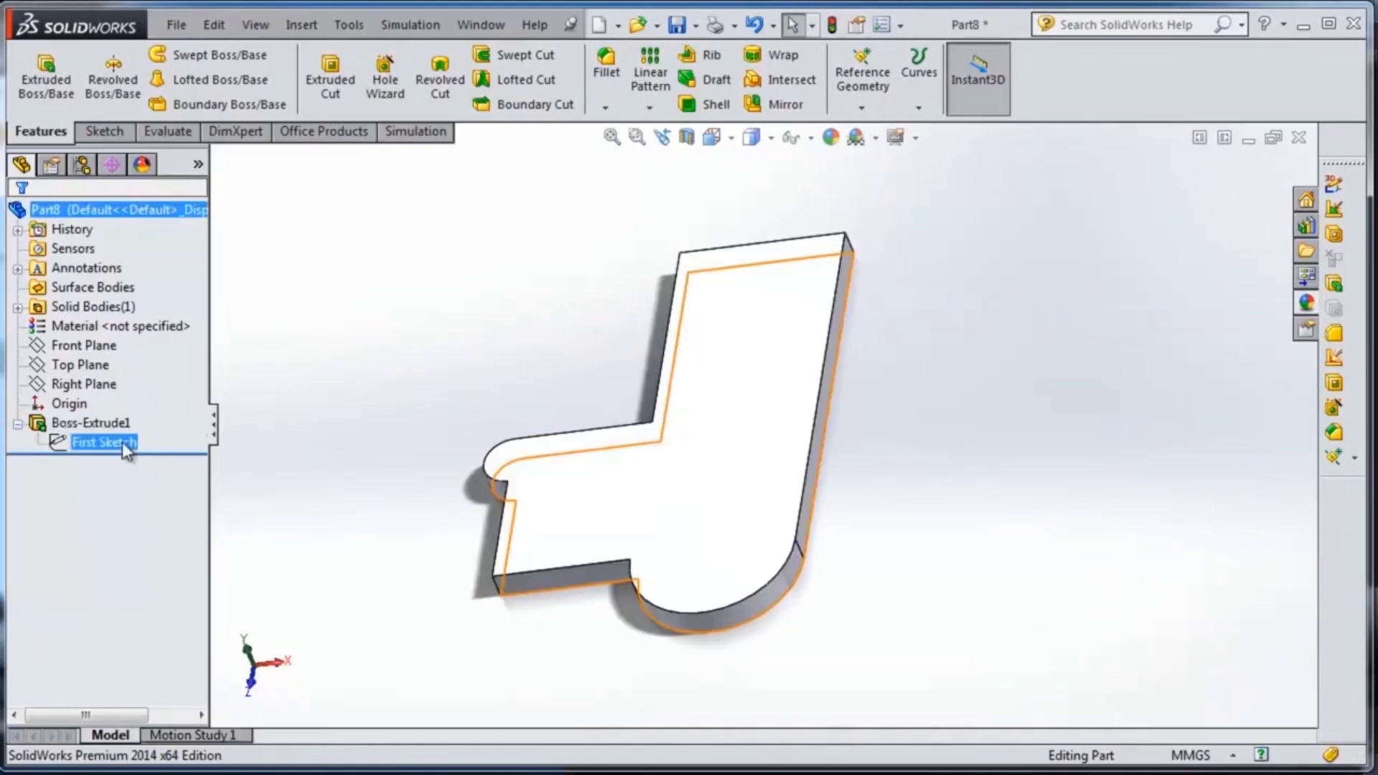
click(118, 443)
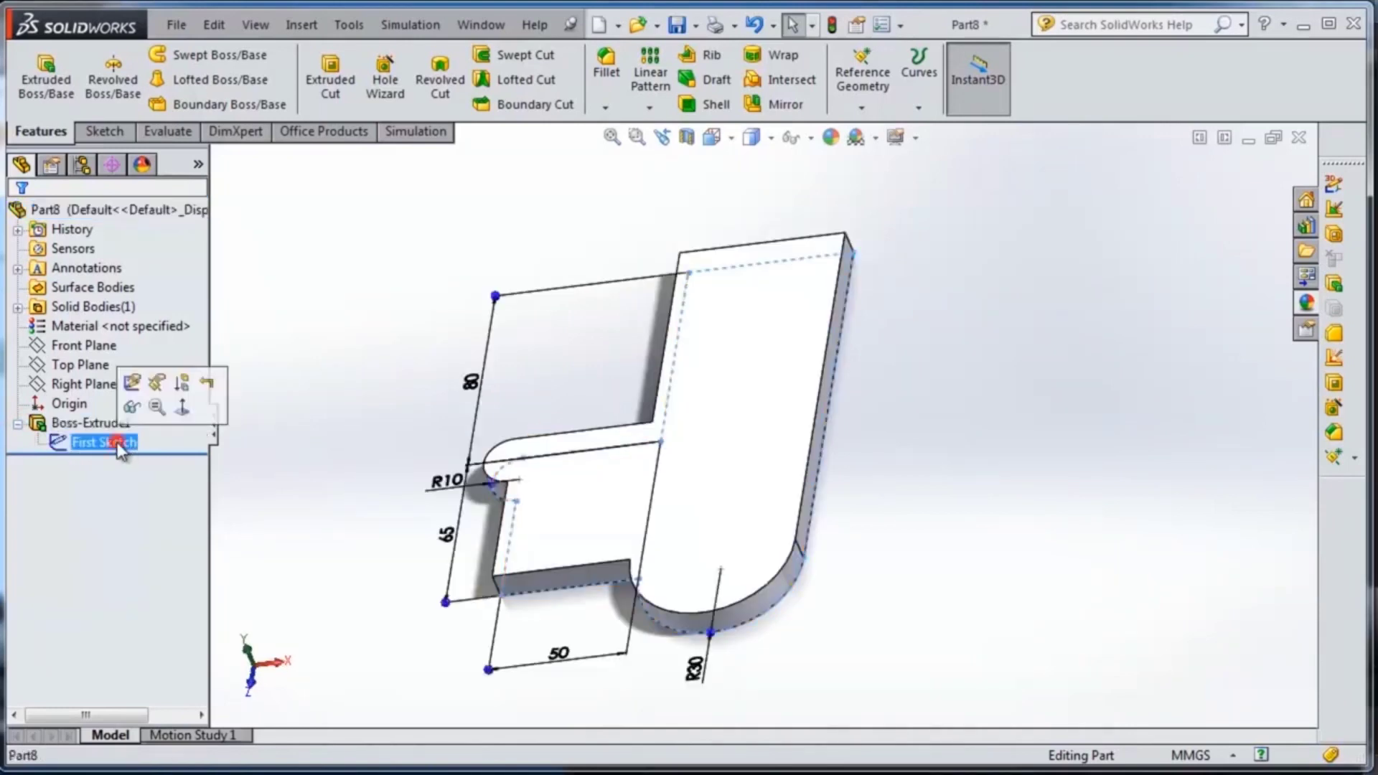
- Edit First Sketch from the Top view, change the 50 mm dimension to 60, and rebuild
click(134, 386)
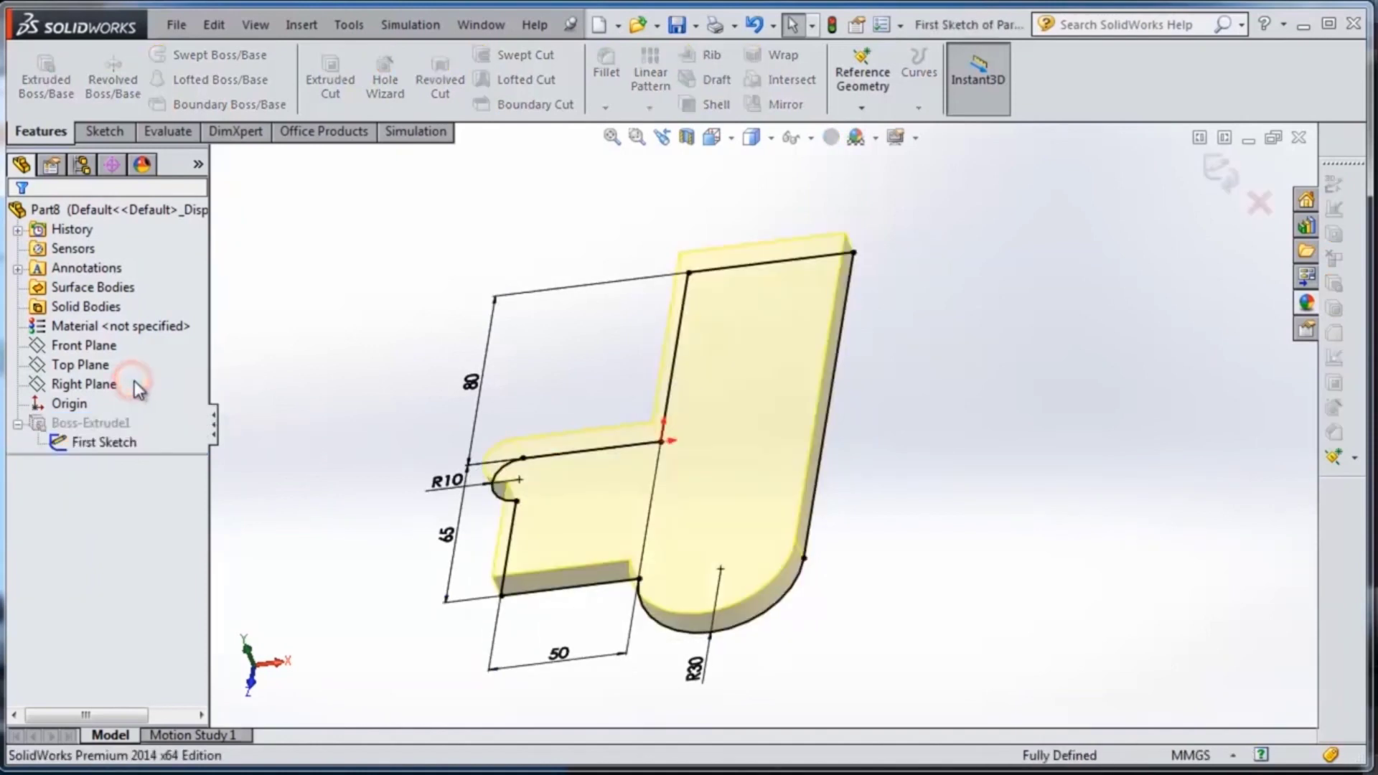
click(727, 142)
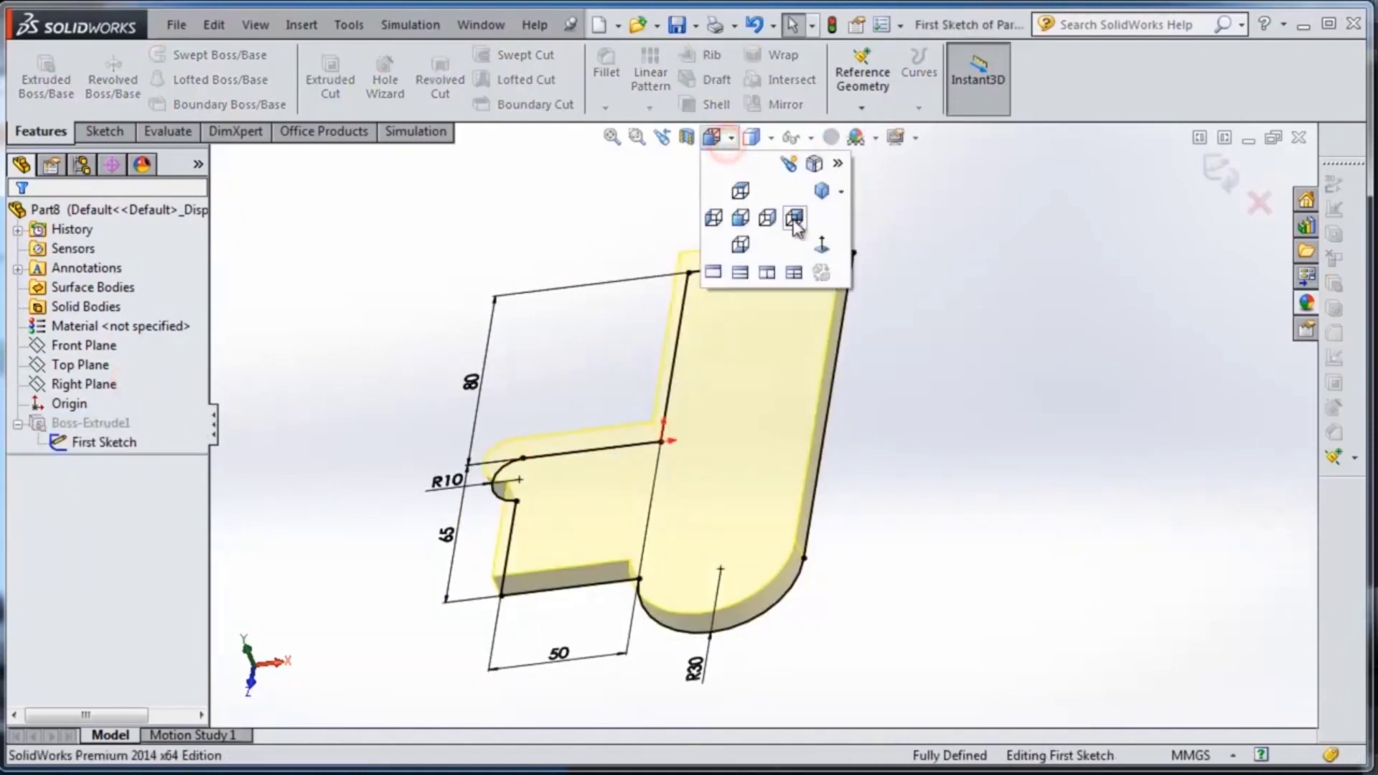
click(794, 218)
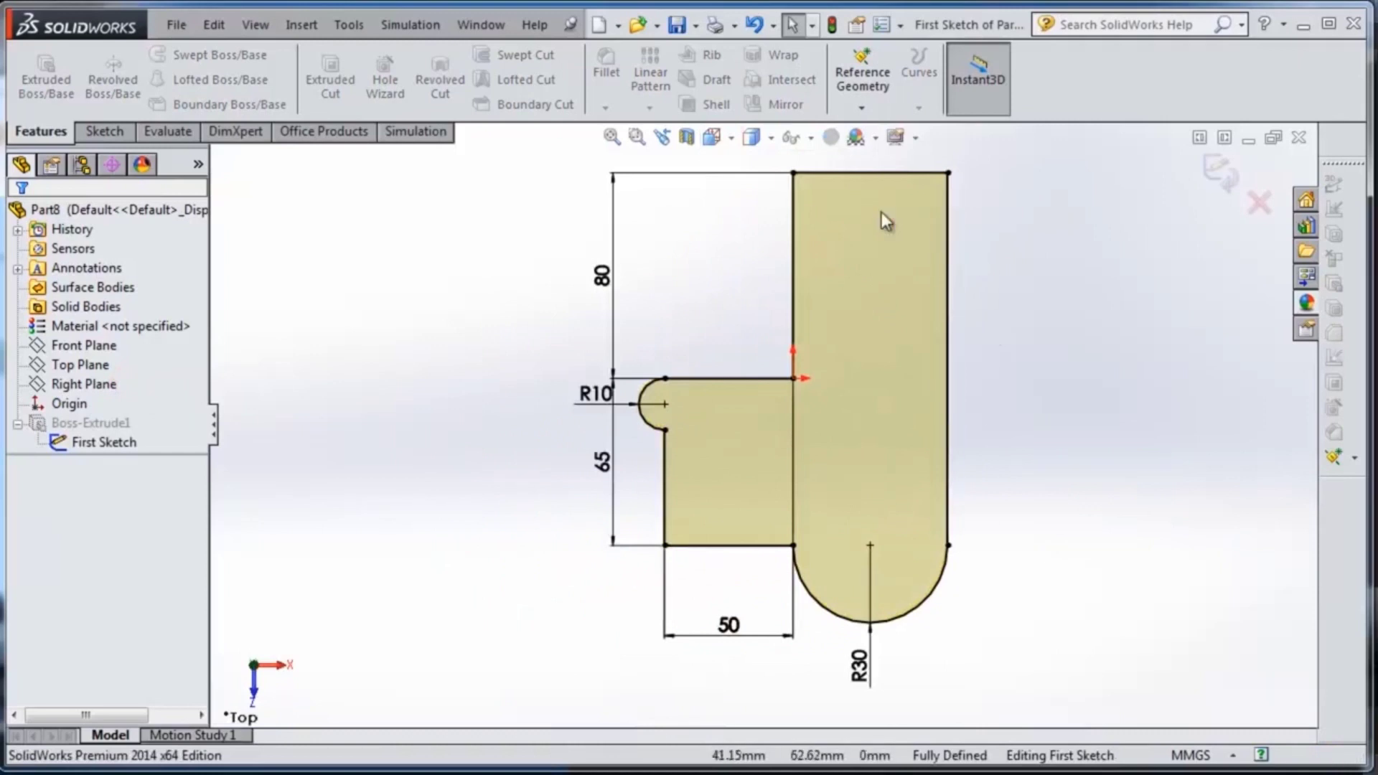
double_click(733, 633)
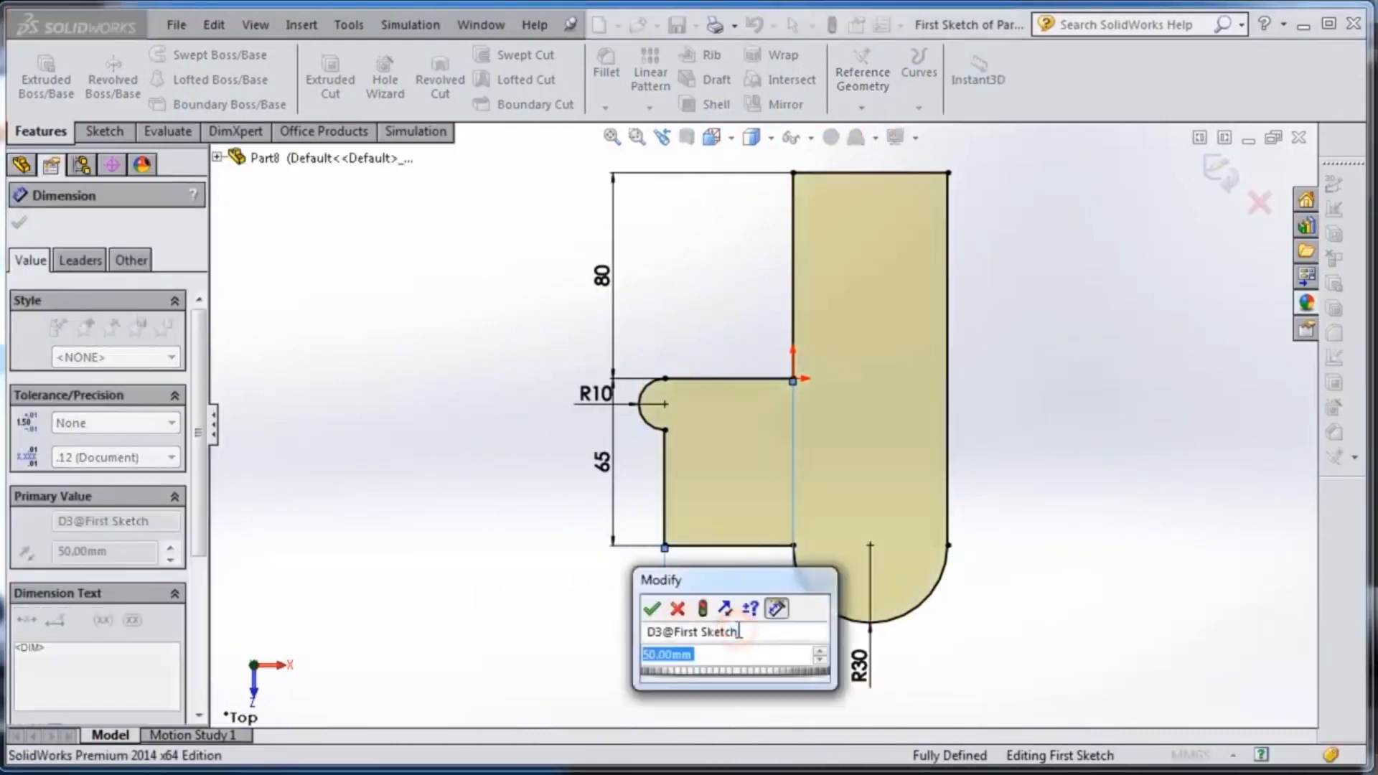
text(60)
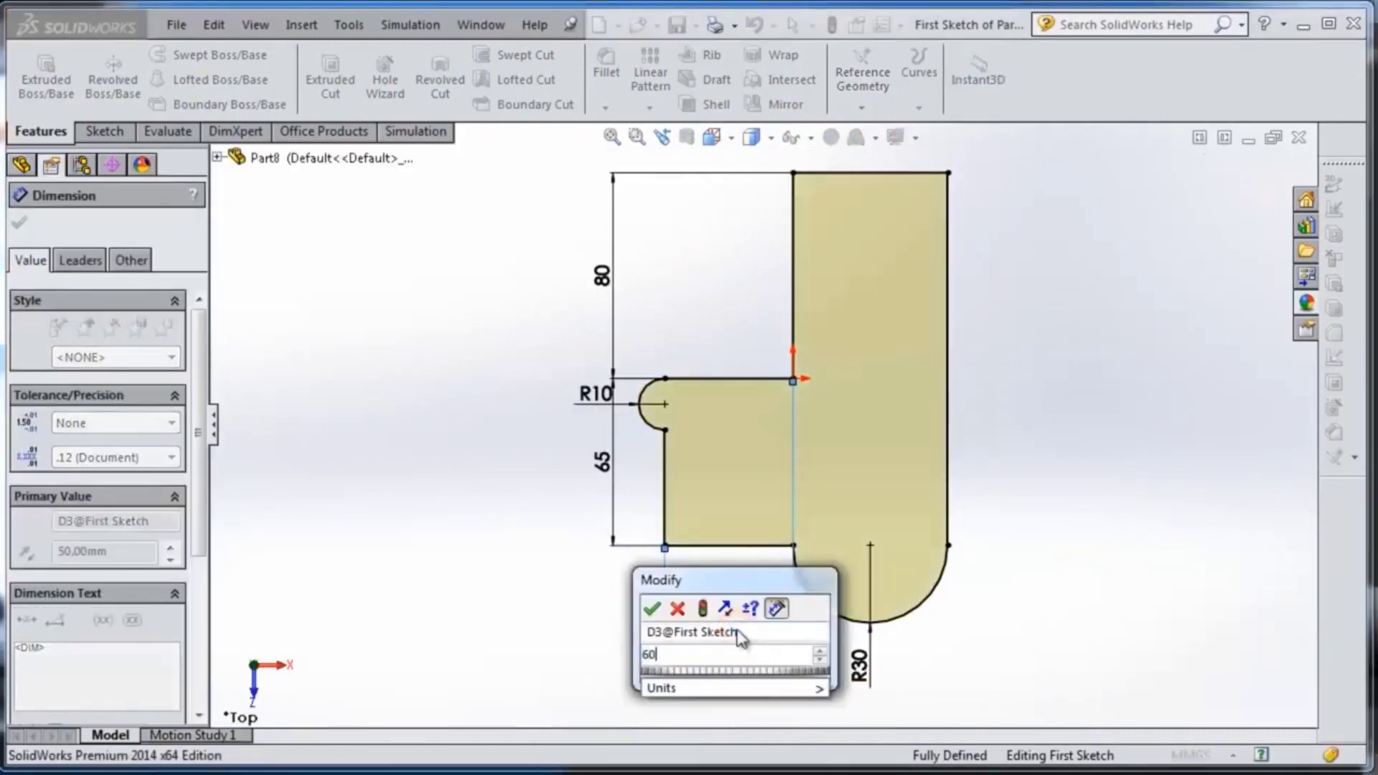
click(655, 609)
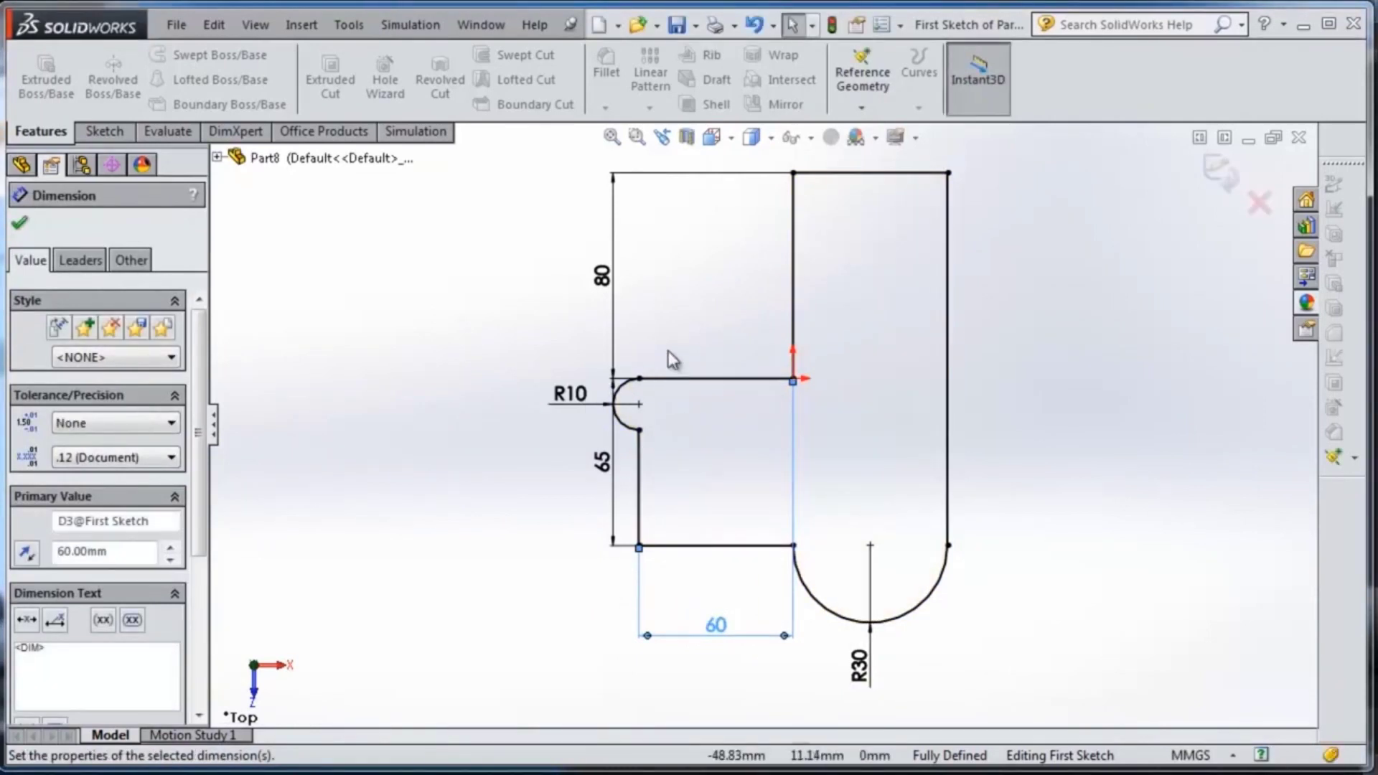
click(1224, 181)
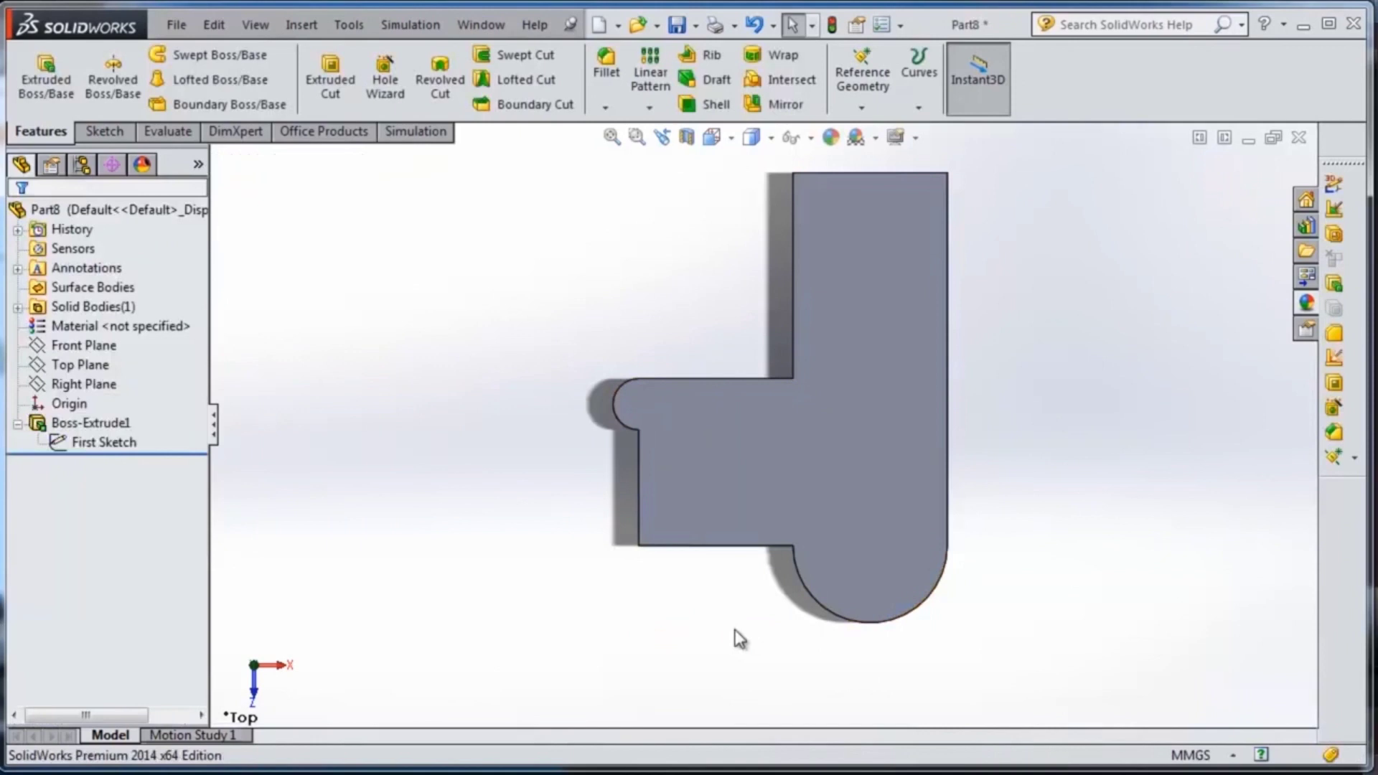
- Orbit the part to show its thickness and preview the extrusion's dimensions
middle_drag(735, 637, 911, 456)
click(906, 446)
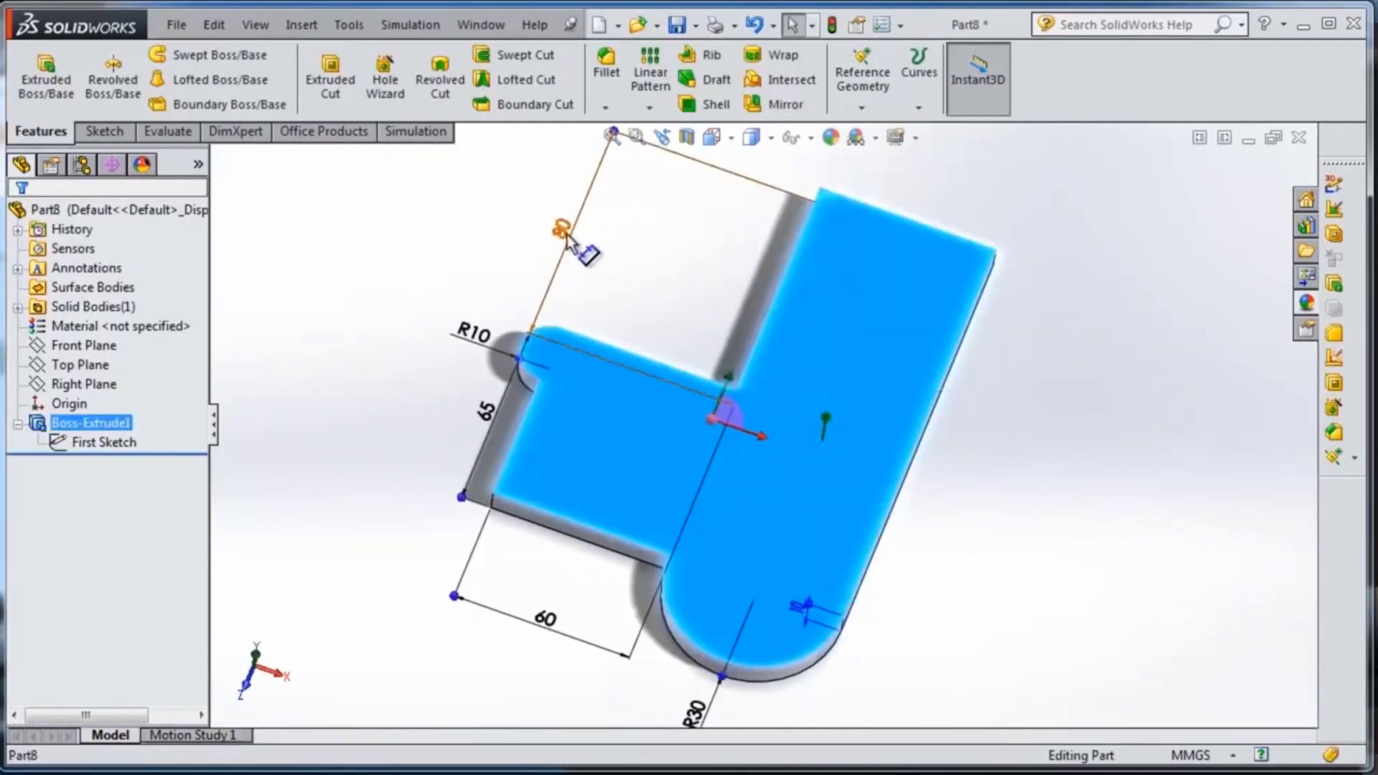
click(633, 266)
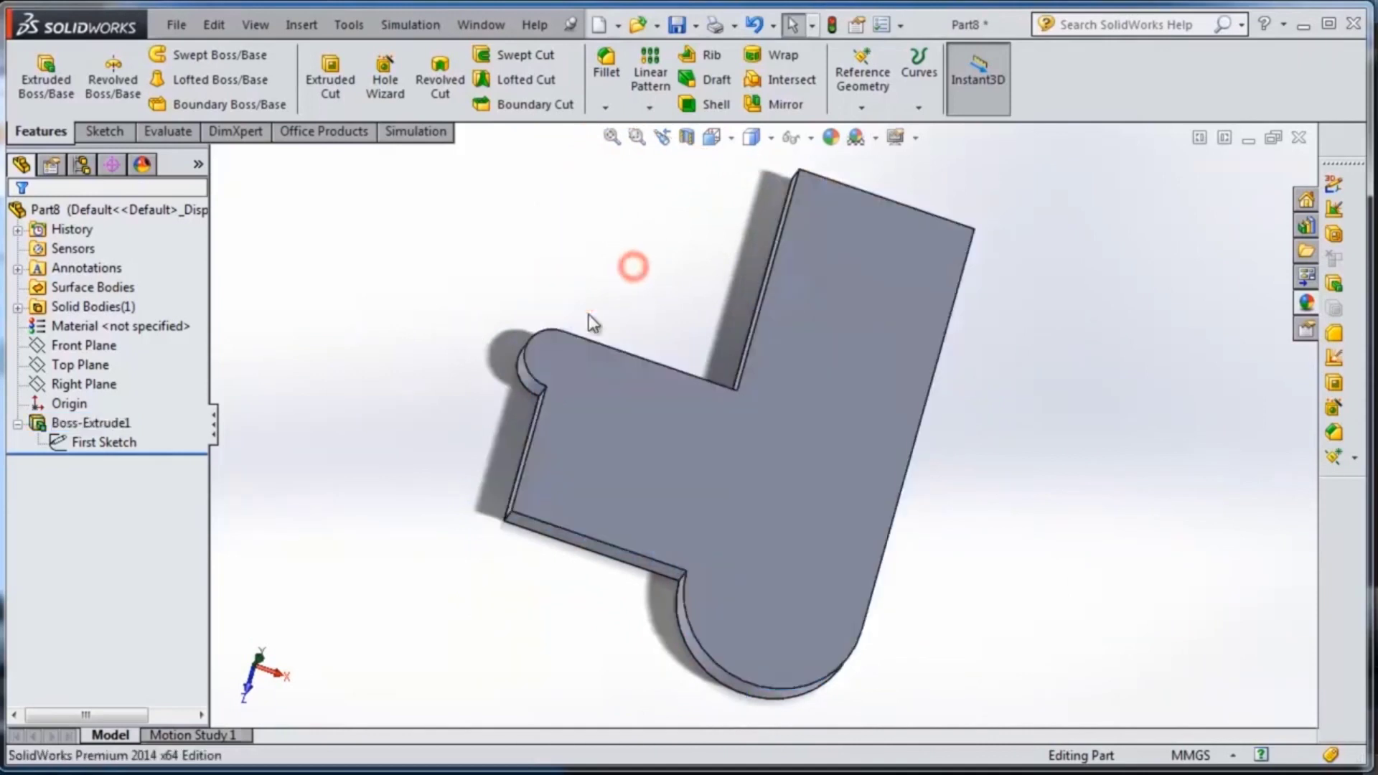
- Reopen First Sketch for editing and view it from the Top orientation
double_click(122, 442)
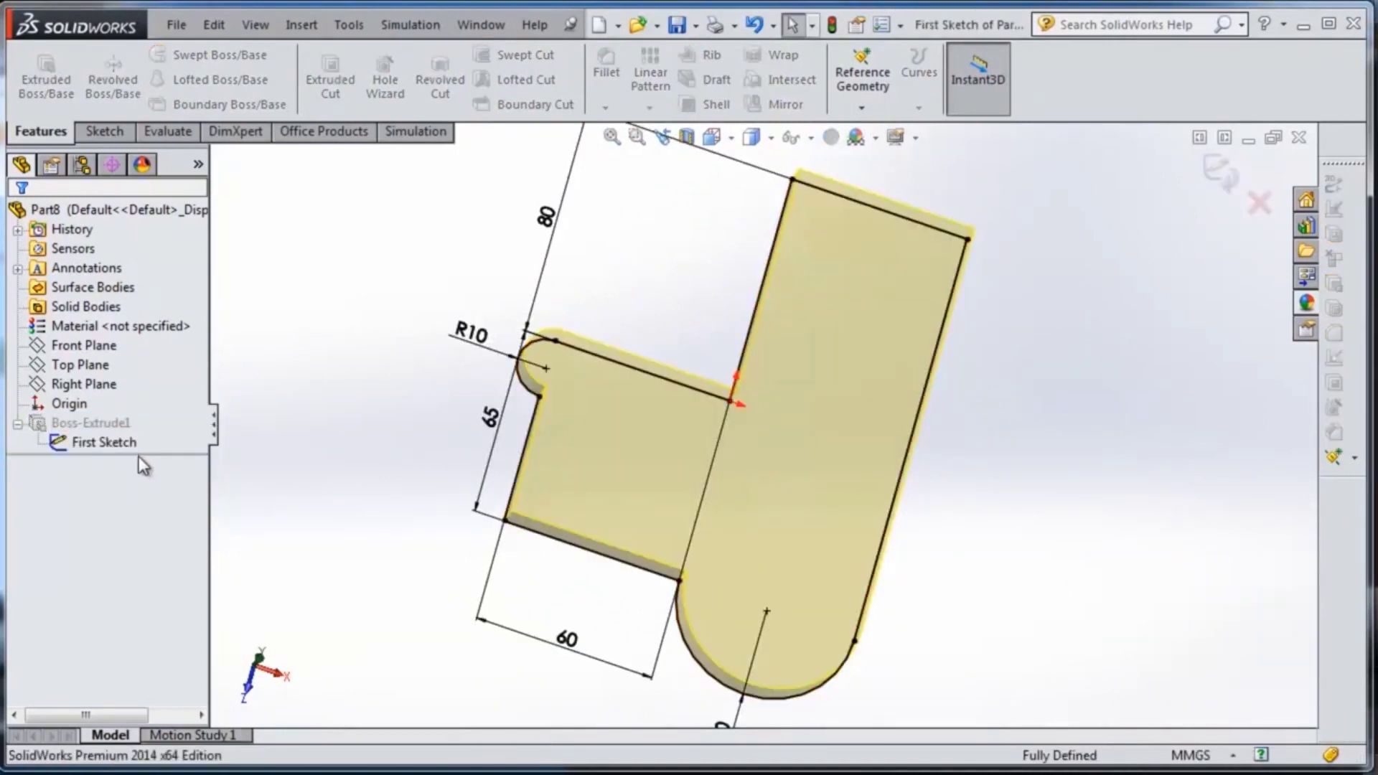
click(771, 137)
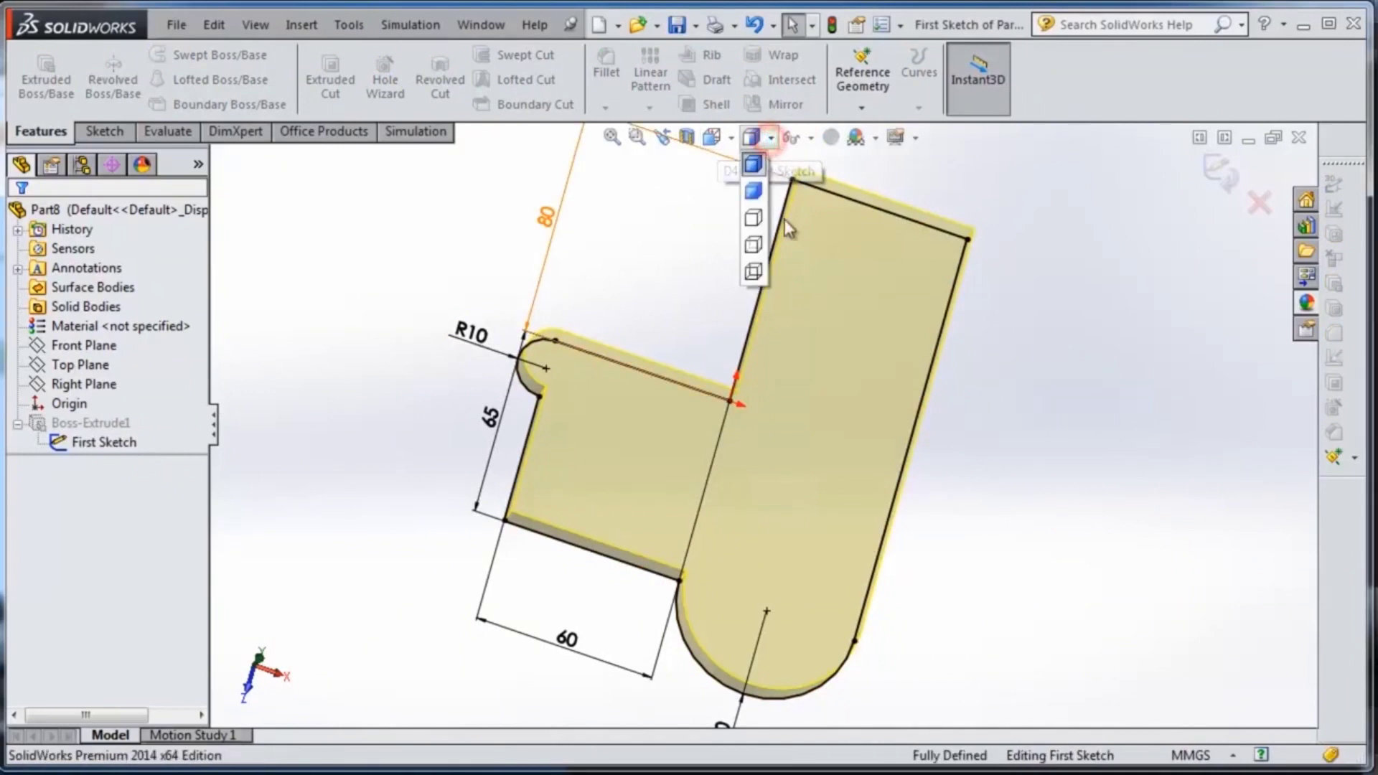
click(731, 137)
click(822, 246)
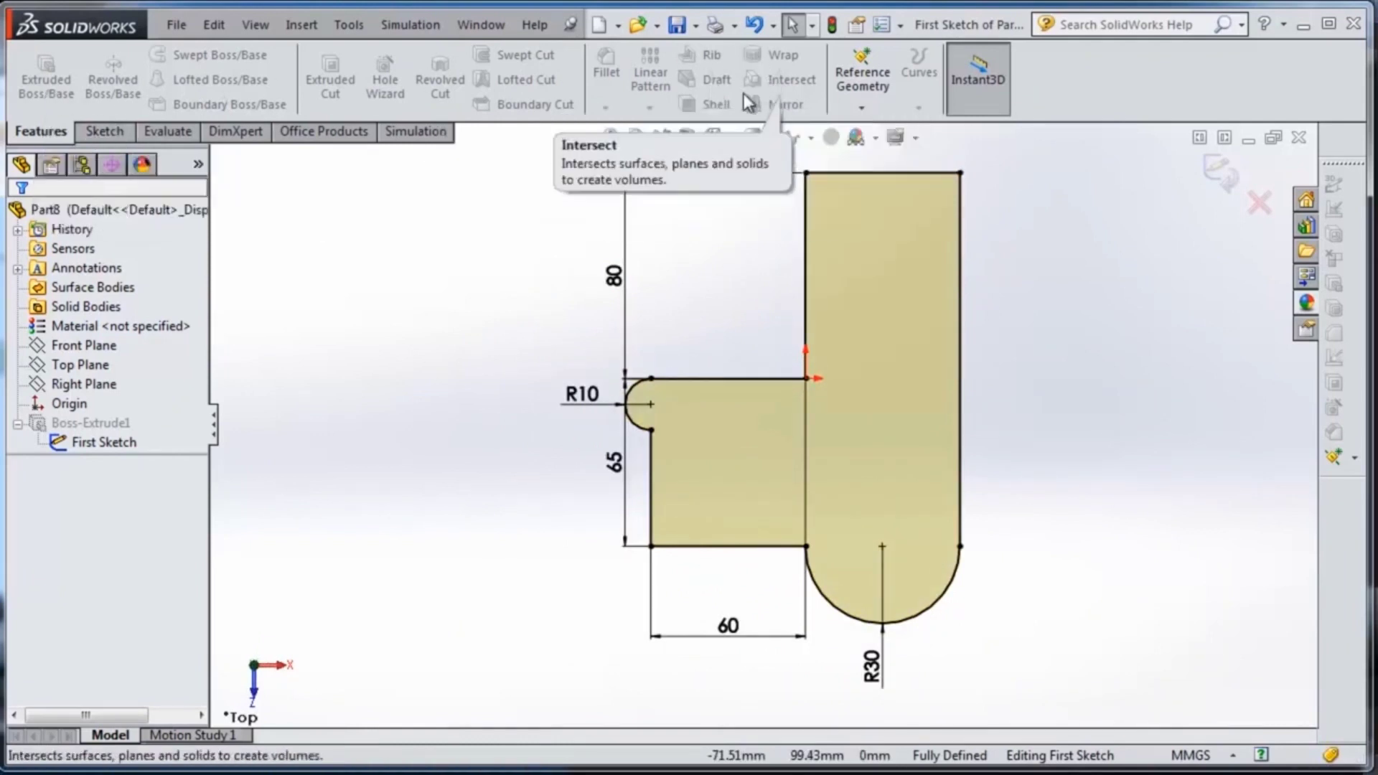
- Switch between the Sketch and Features tools, then exit First Sketch to rebuild the 60 mm plate
click(118, 131)
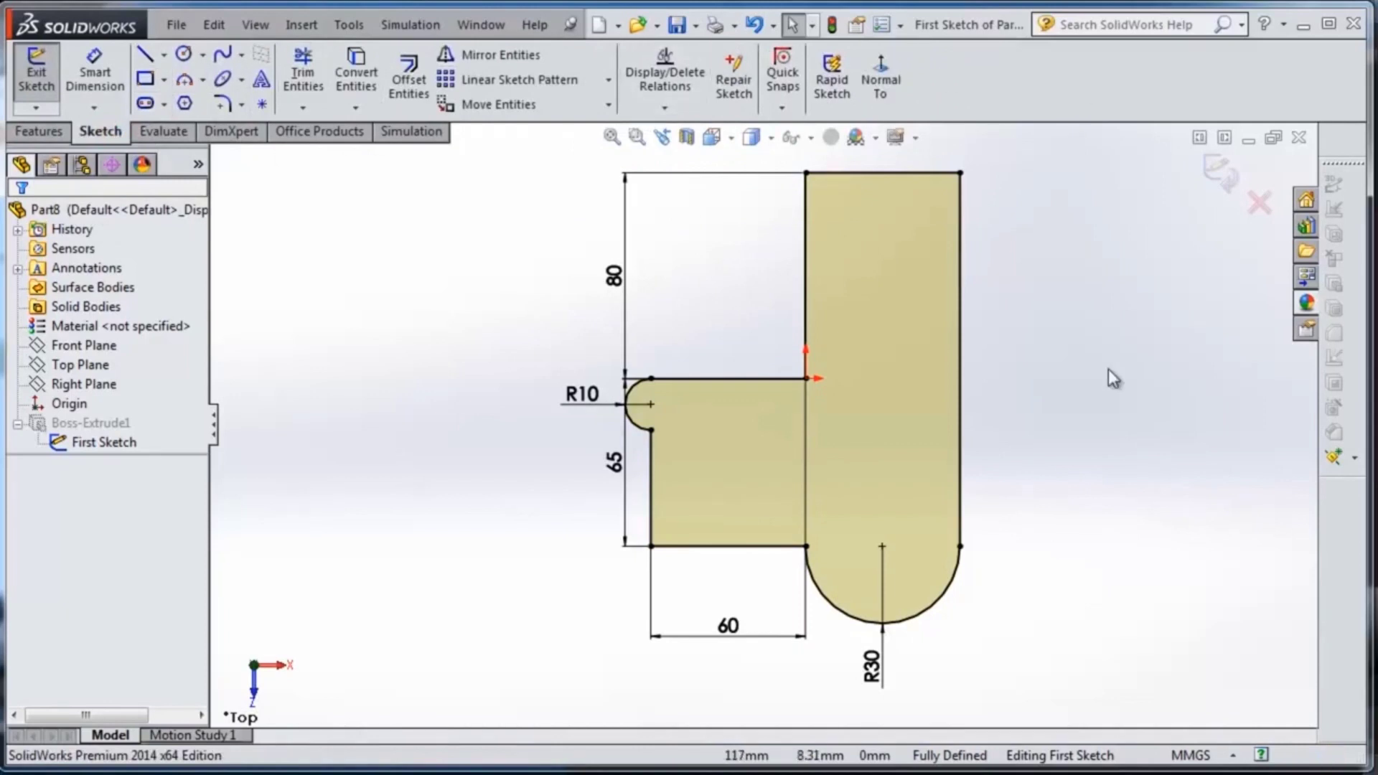
scroll(1009, 343, down, 1)
scroll(990, 308, up, 1)
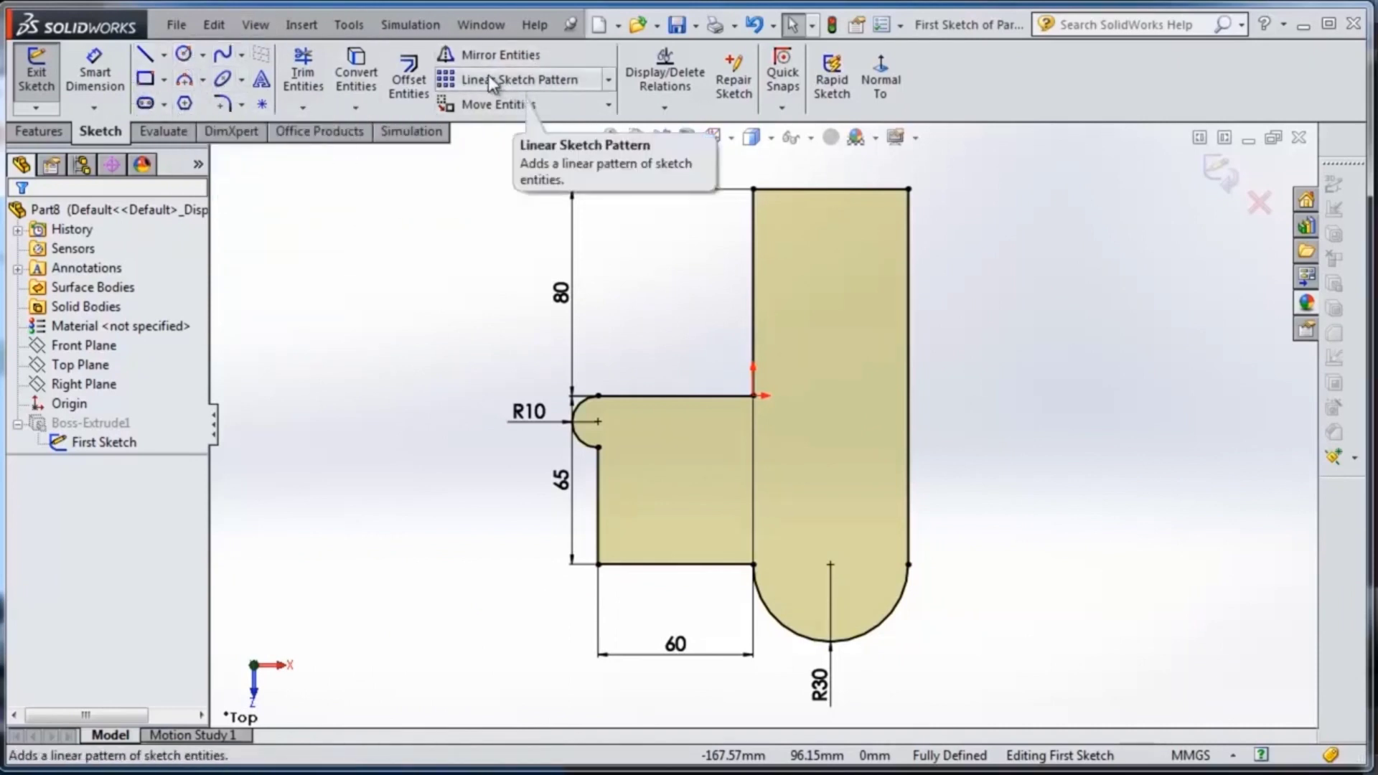
click(39, 135)
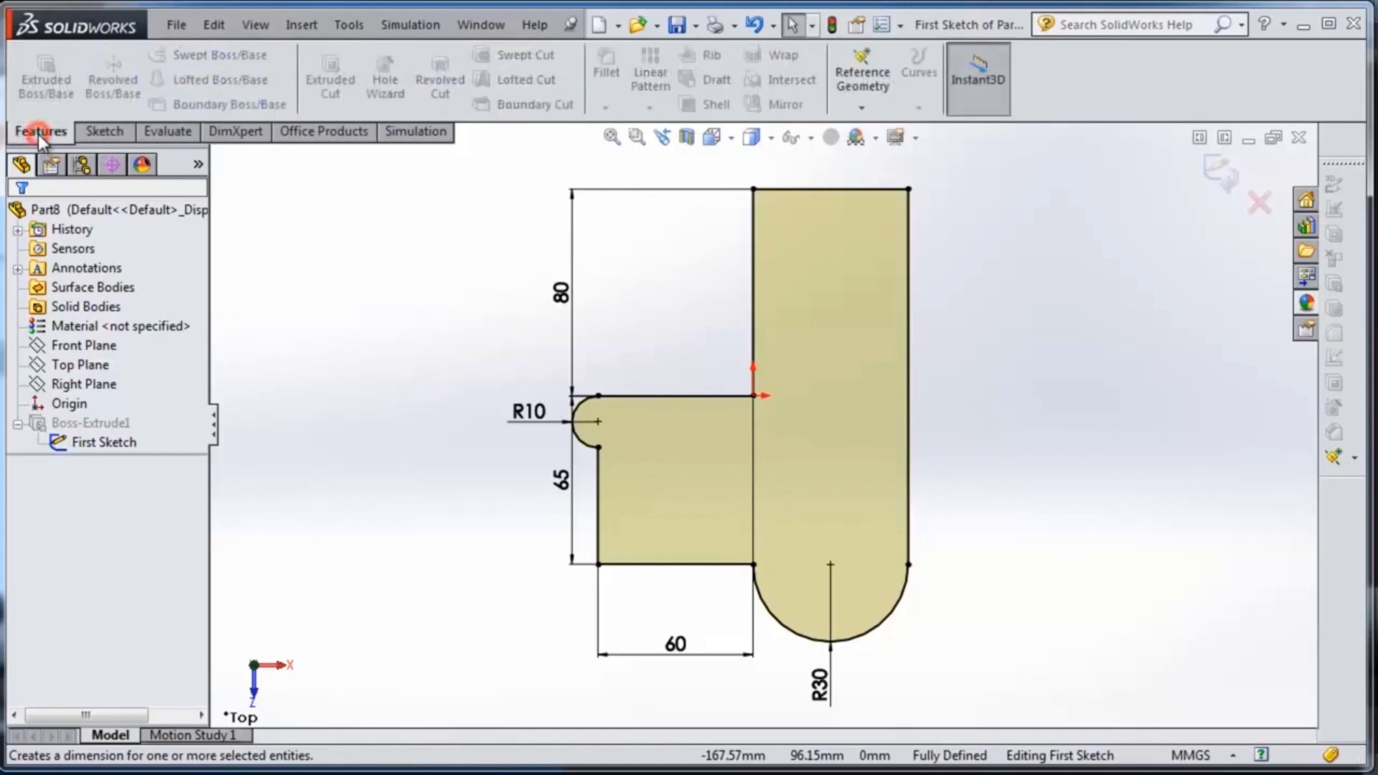
click(100, 137)
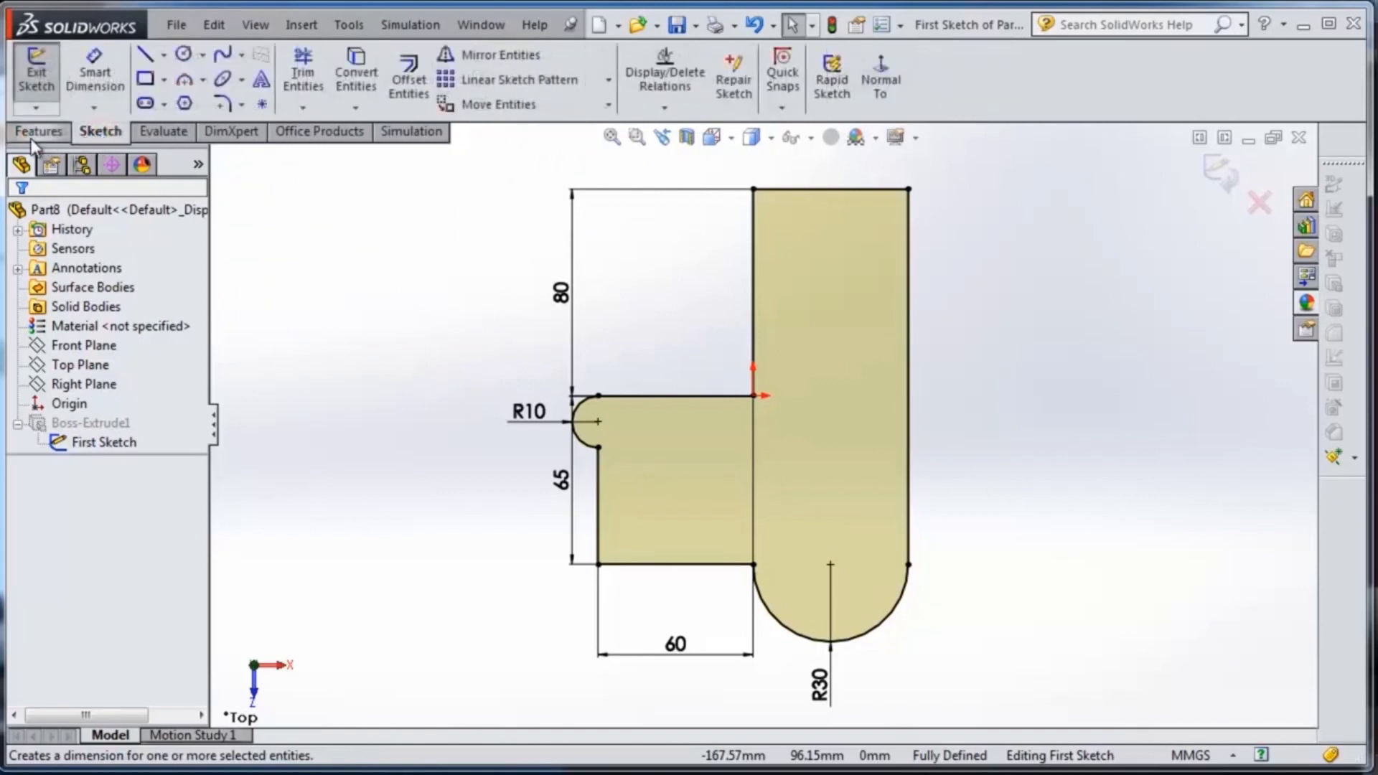
click(32, 136)
click(102, 131)
click(1213, 176)
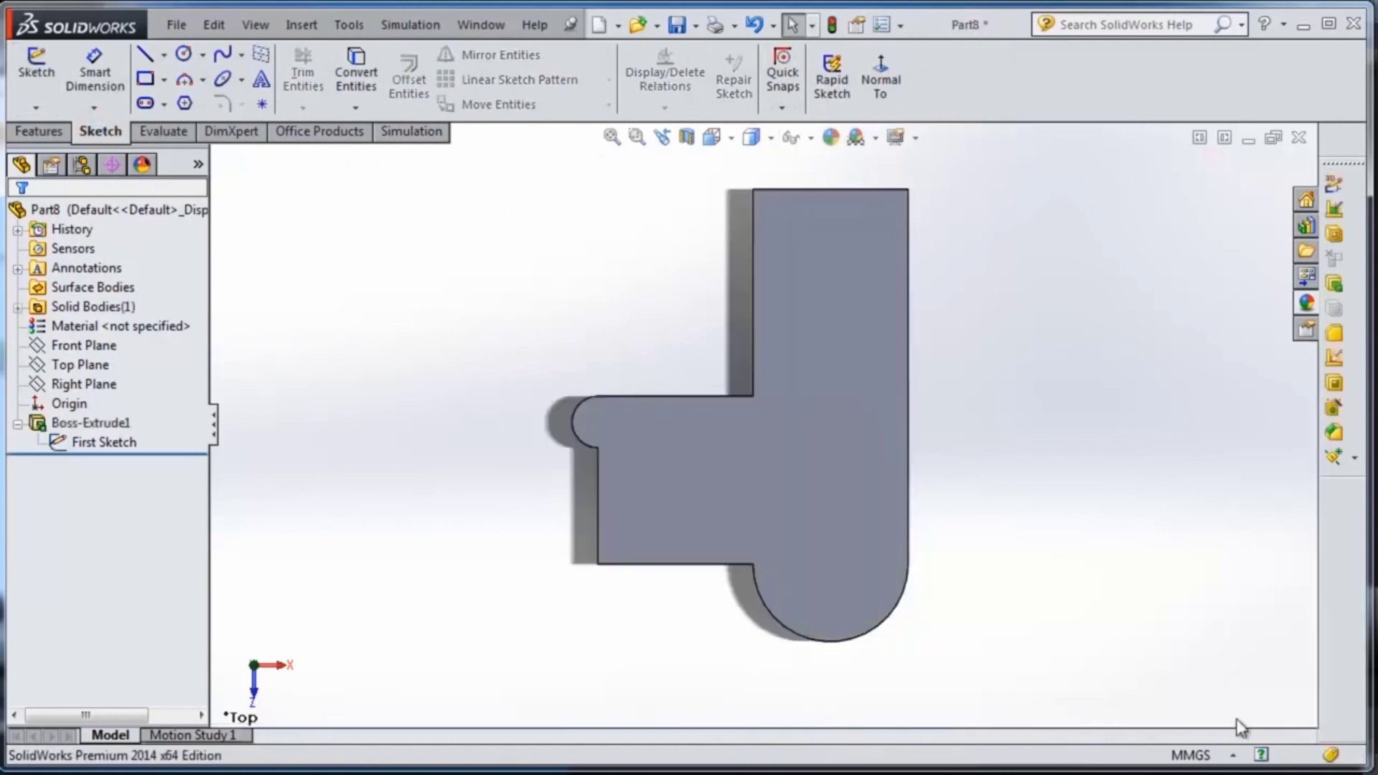